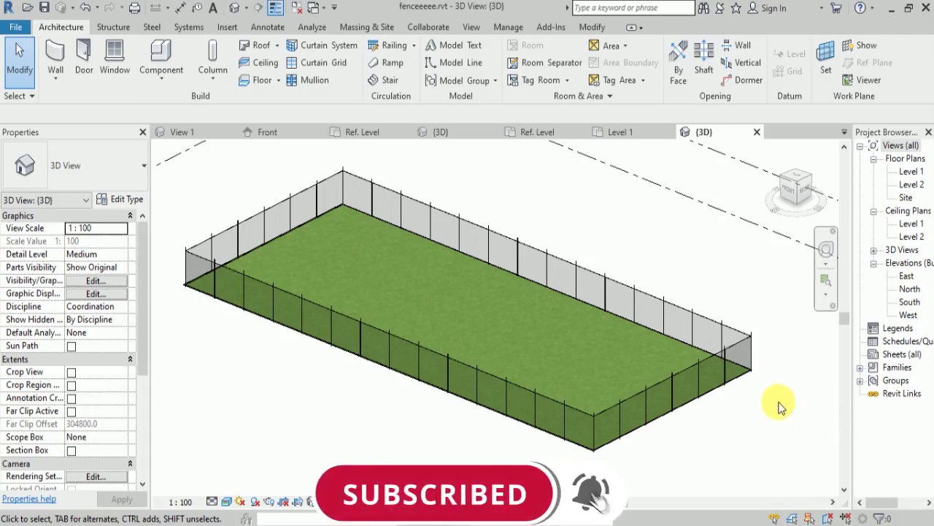
Leave the fence project's 3D view and return to the Recent Files start page with Ctrl+D.
key(ctrl+d)
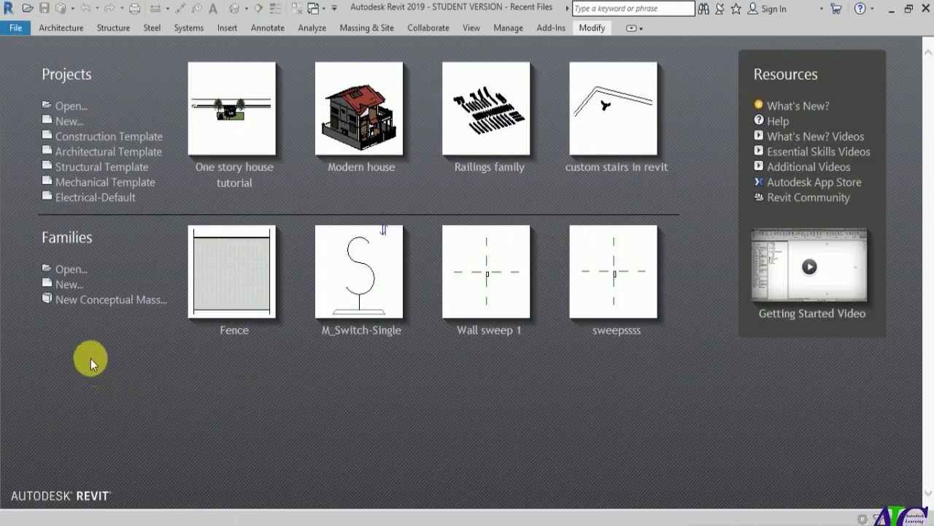
Create a new family from the Generic Model.rft template, listing templates as small icons.
click(68, 284)
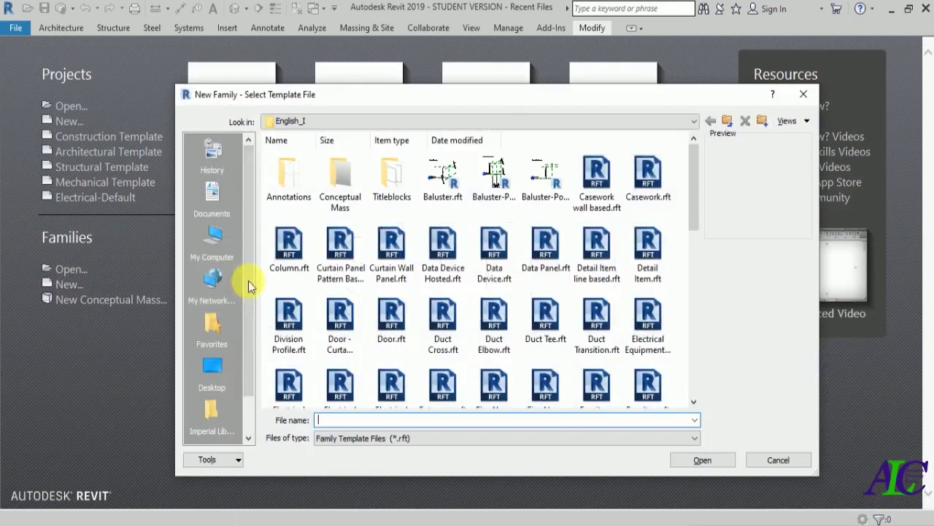
scroll(551, 307, down, 1)
scroll(552, 292, down, 10)
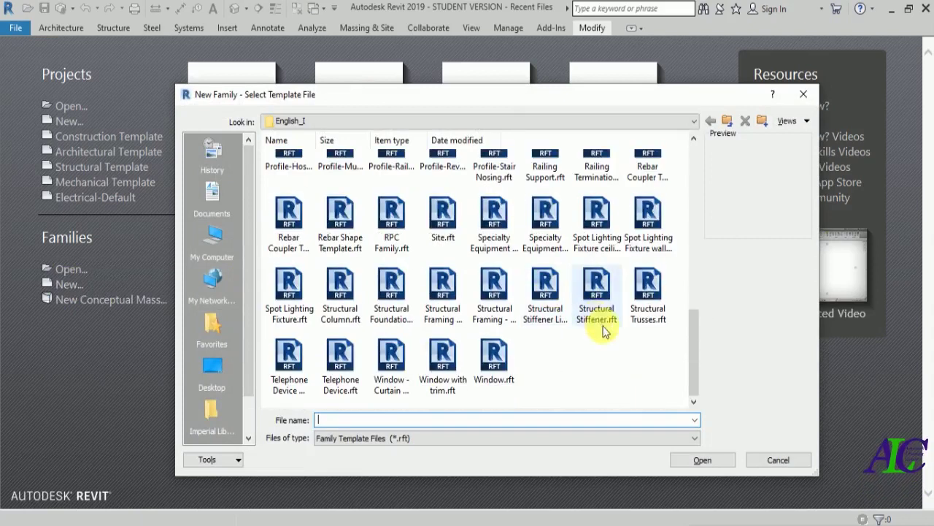
right_click(631, 336)
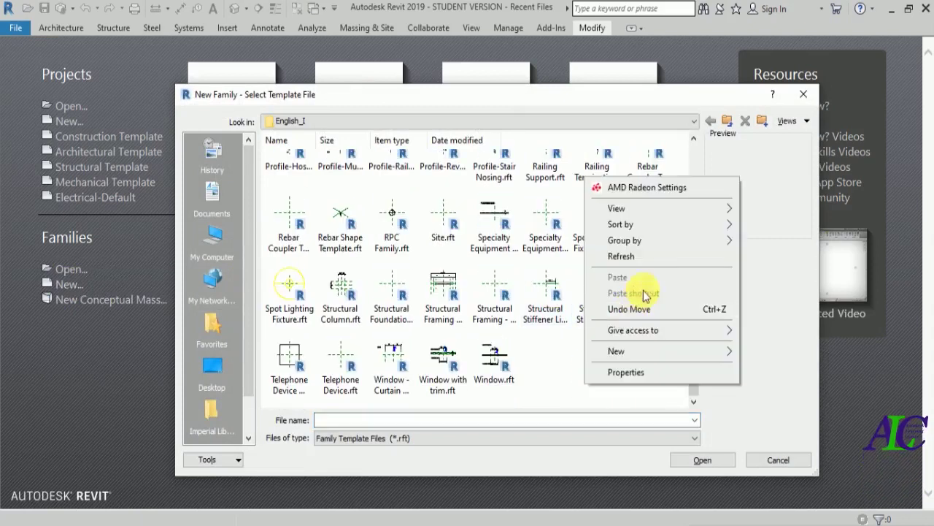
mouse_move(686, 213)
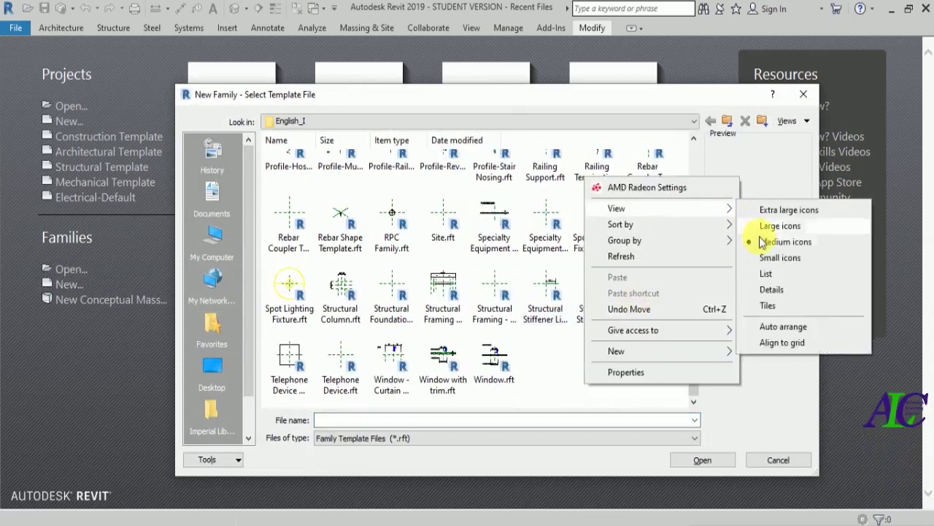
click(778, 258)
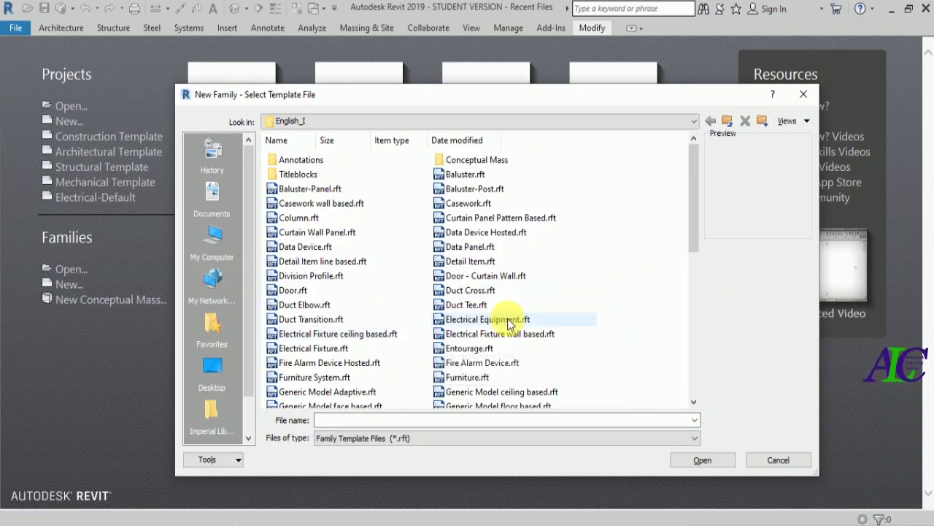
scroll(506, 323, down, 3)
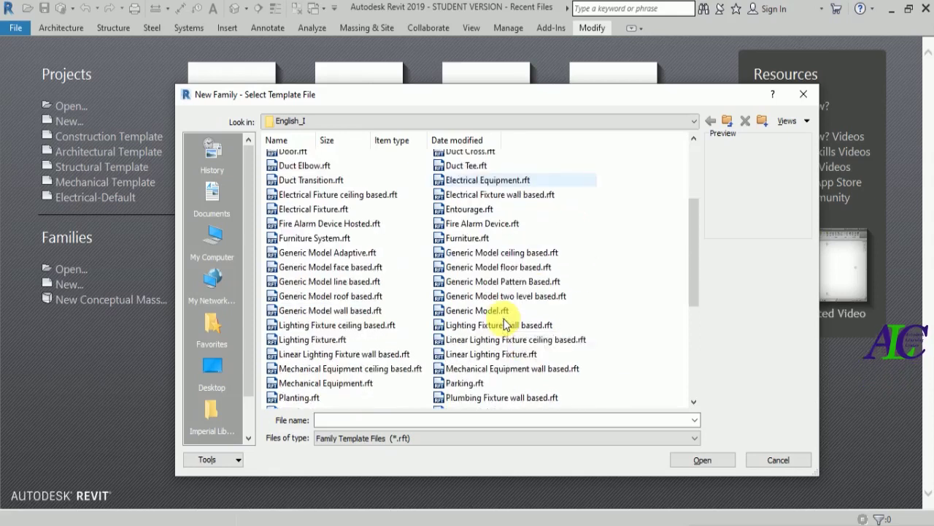
click(479, 312)
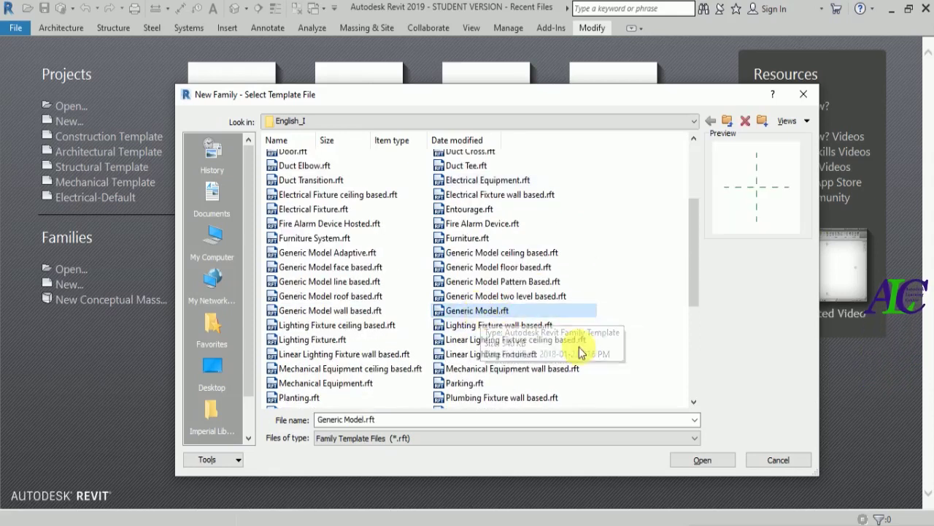
click(703, 459)
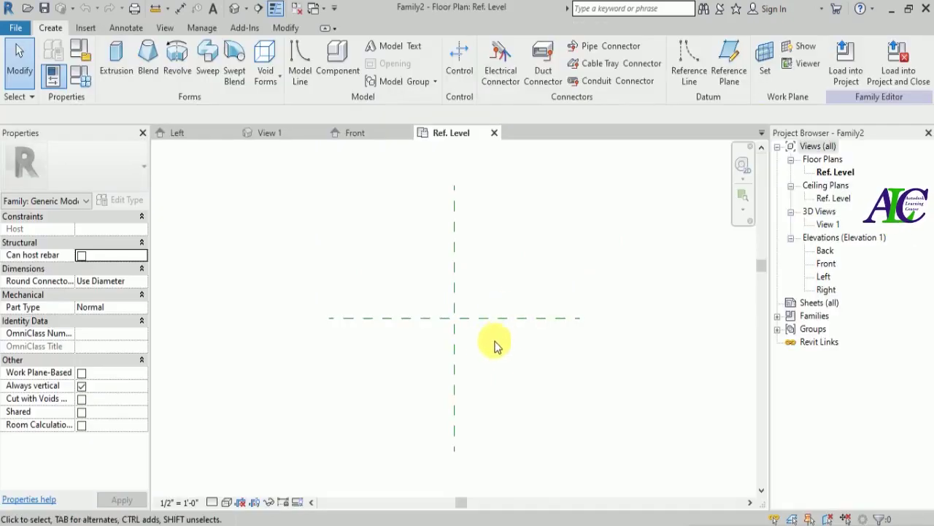
Use UN to set the family's length format to Millimeters.
scroll(461, 337, up, 1)
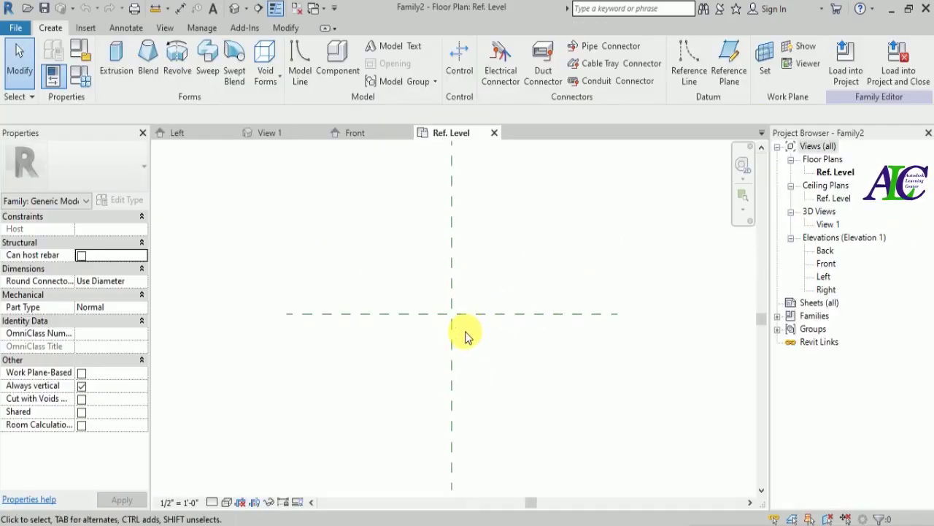
key(u)
key(n)
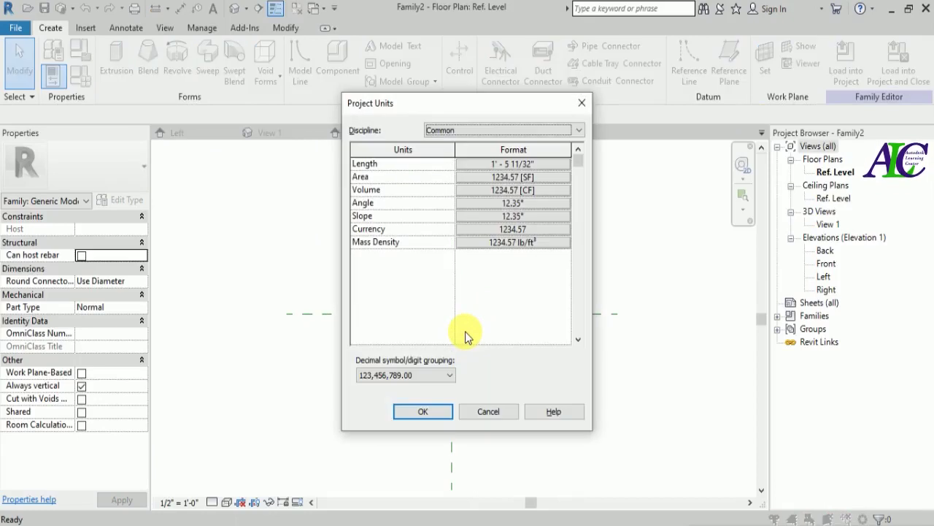
click(543, 162)
click(559, 190)
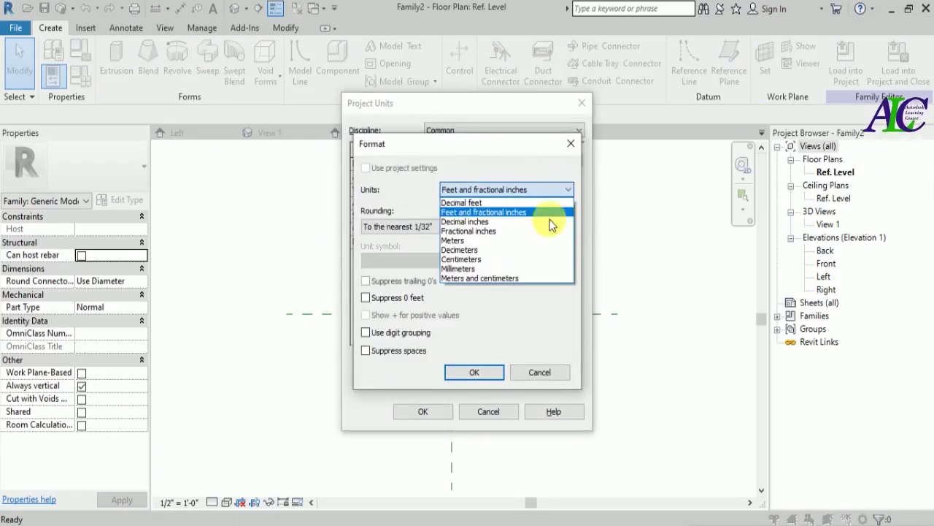
click(518, 270)
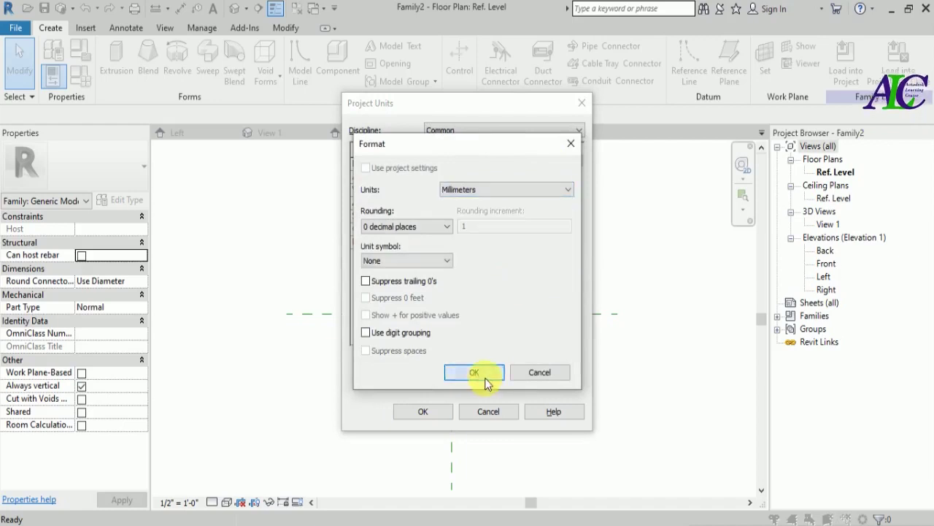
click(478, 373)
click(426, 413)
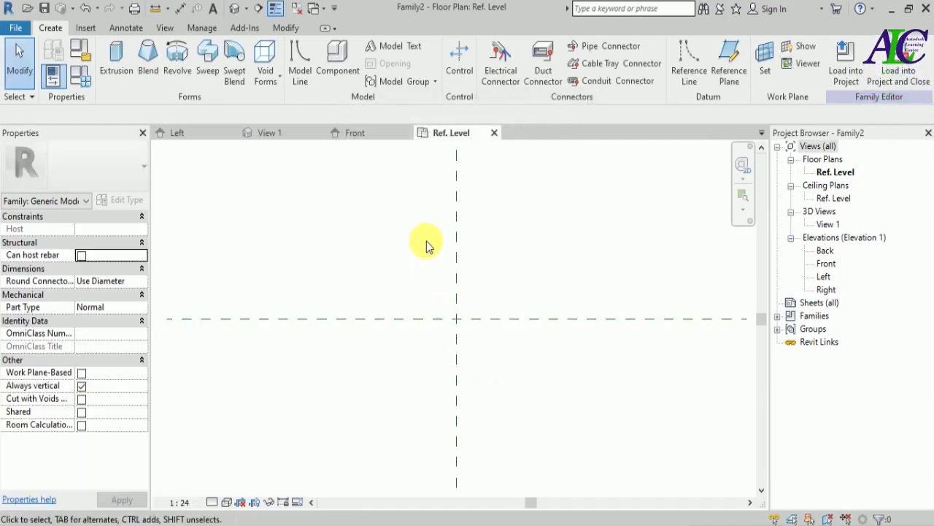
Start a solid extrusion and pick a sketch line offset 1 mm from the centre plane.
click(113, 66)
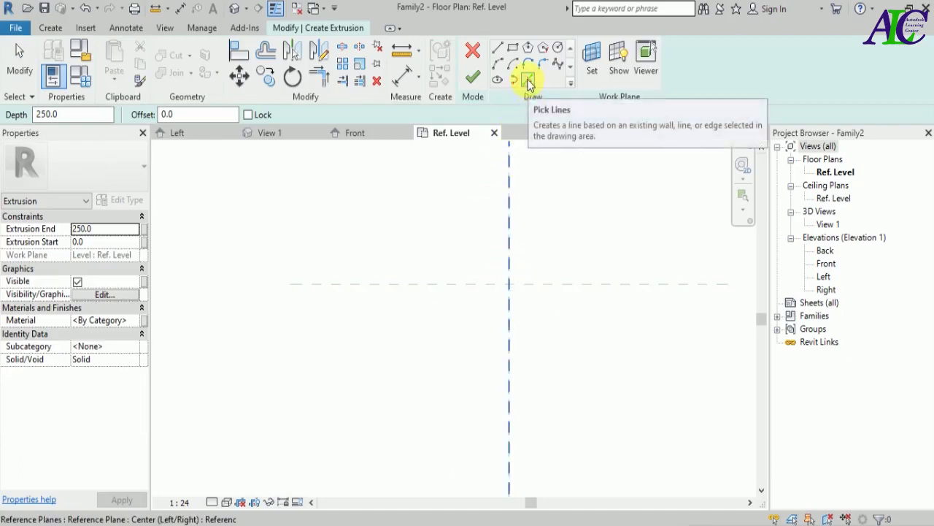
click(529, 82)
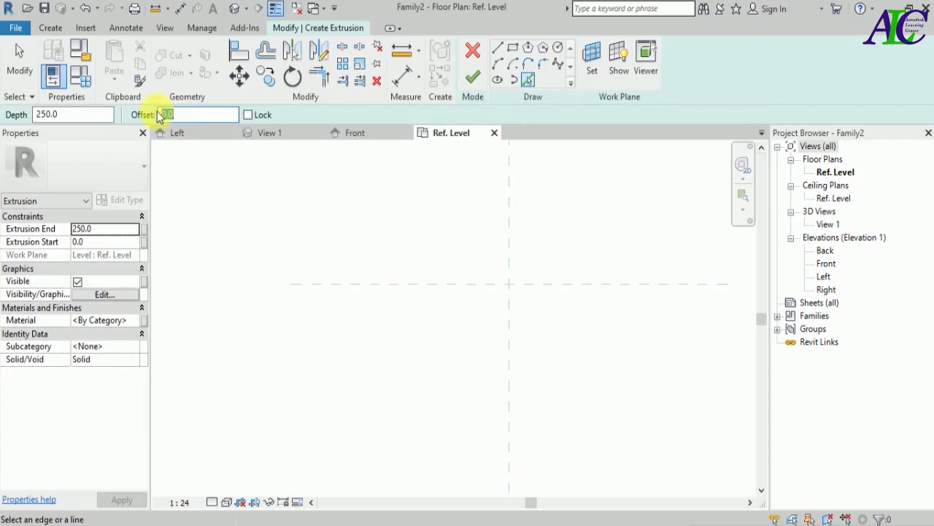
scroll(435, 273, up, 4)
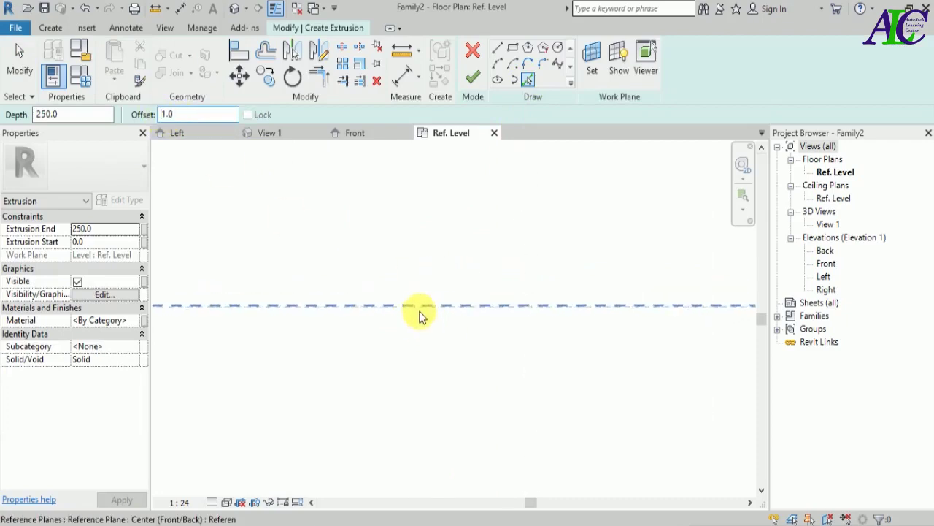
scroll(420, 317, up, 2)
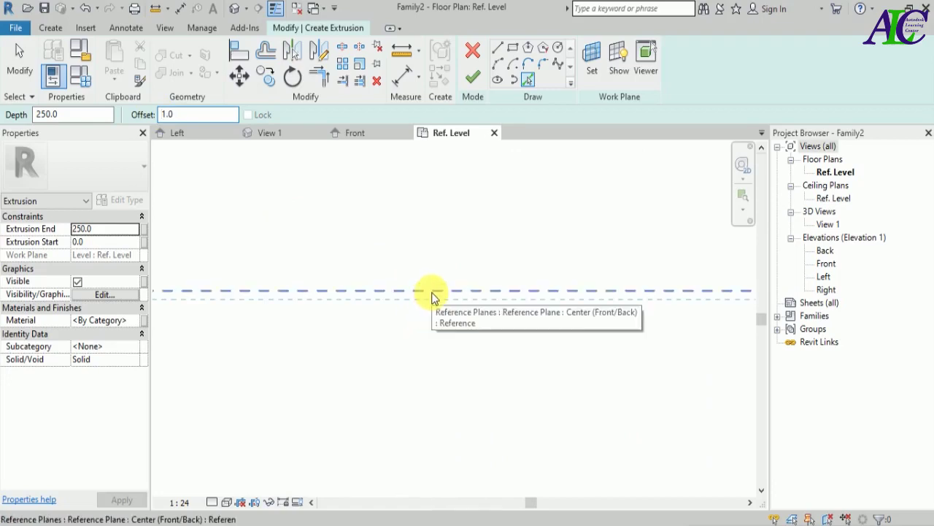
click(435, 292)
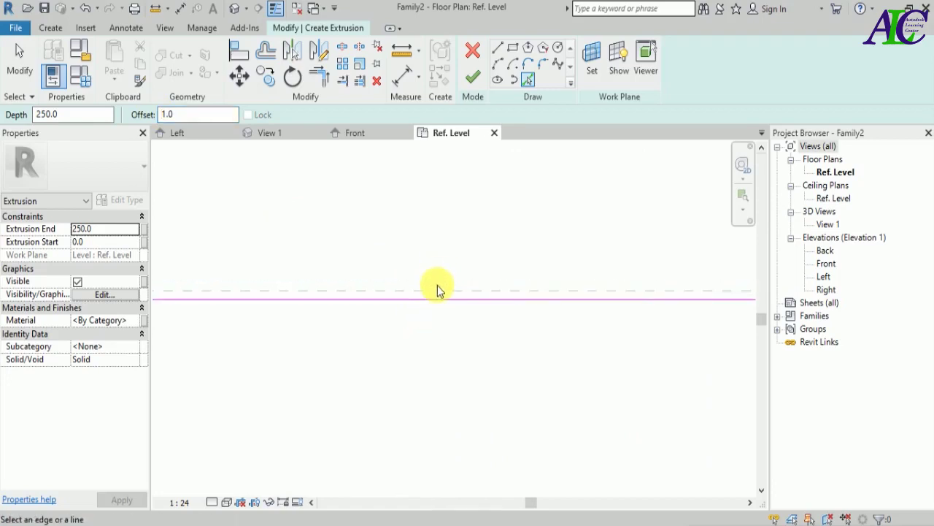
Add sketch lines 1000 mm either side of the centre plane.
scroll(404, 361, down, 3)
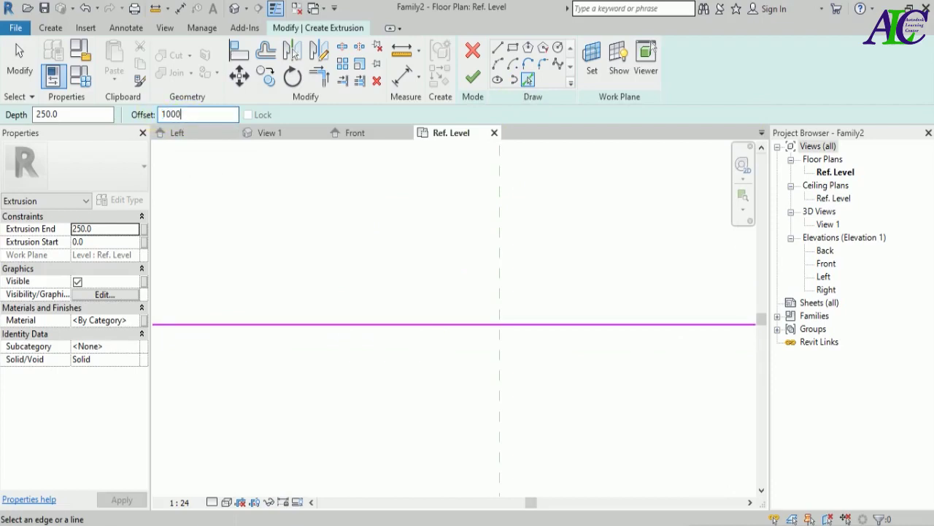
scroll(506, 231, up, 2)
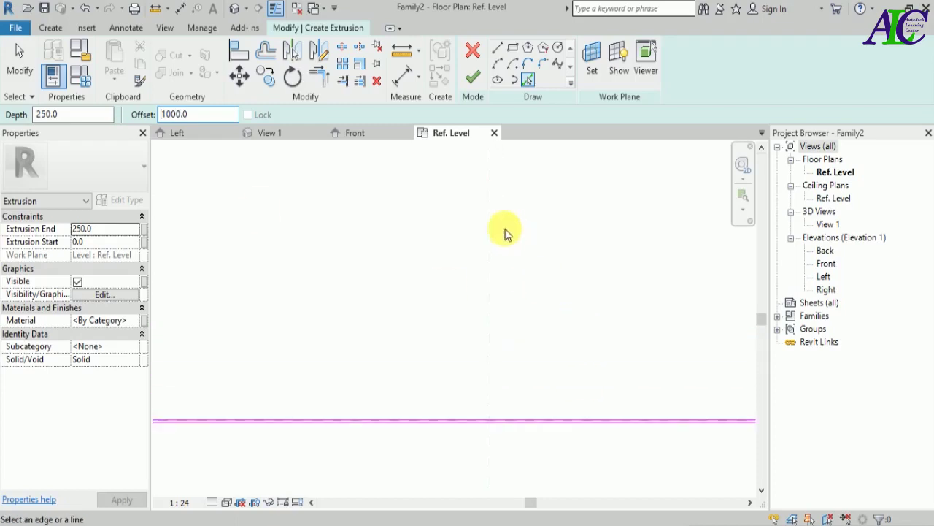
scroll(452, 292, down, 3)
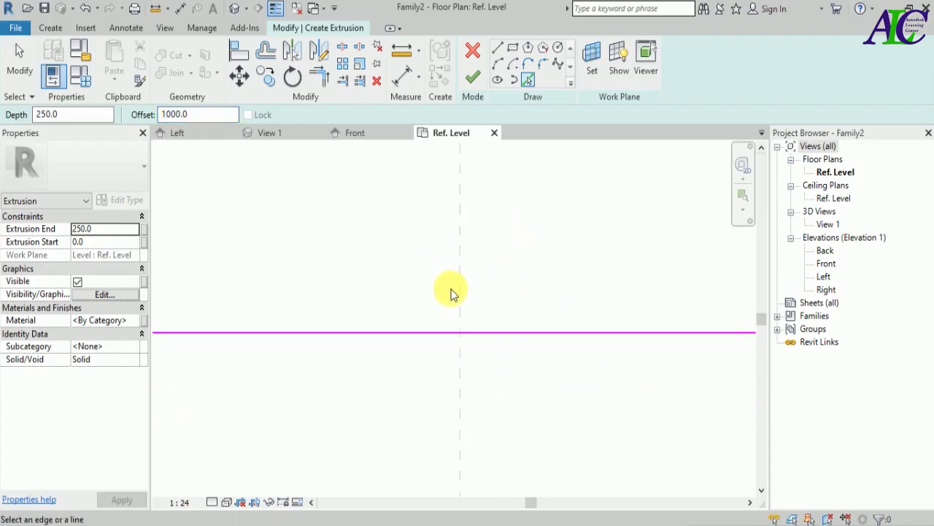
click(454, 256)
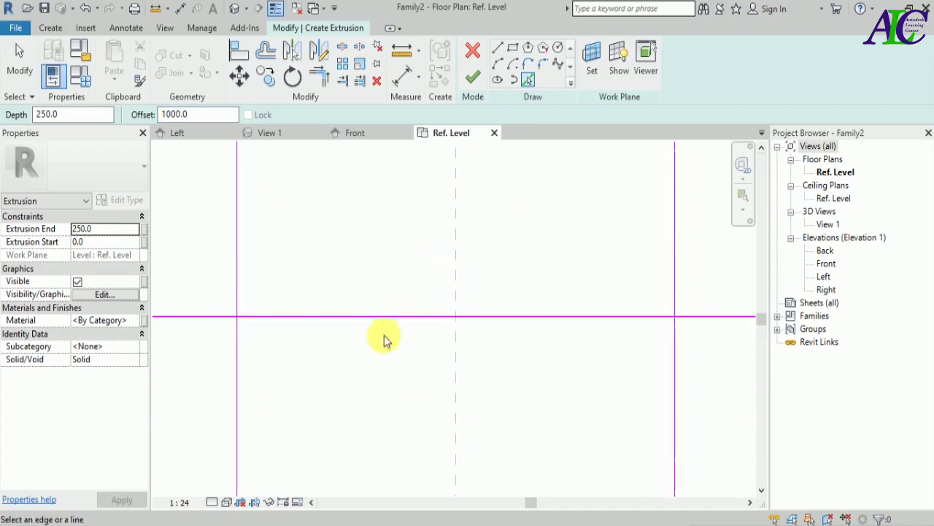
key(Escape)
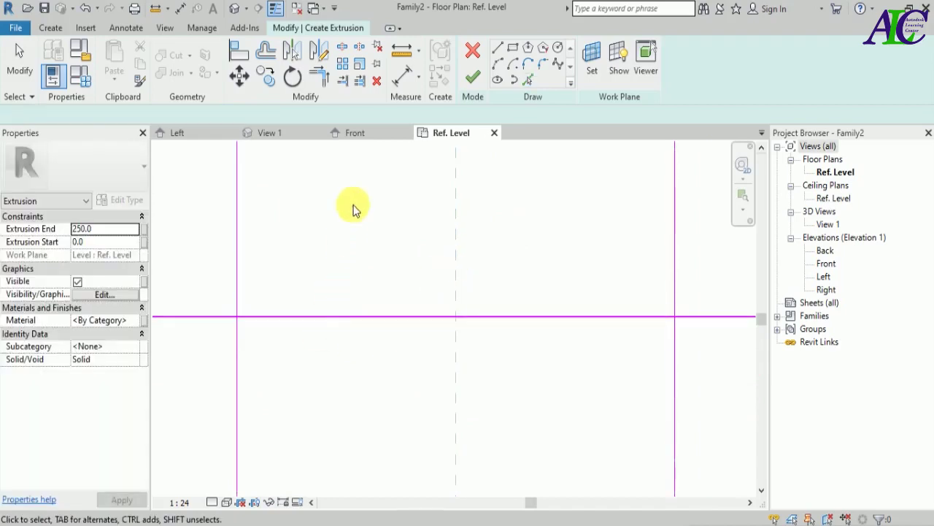
click(318, 76)
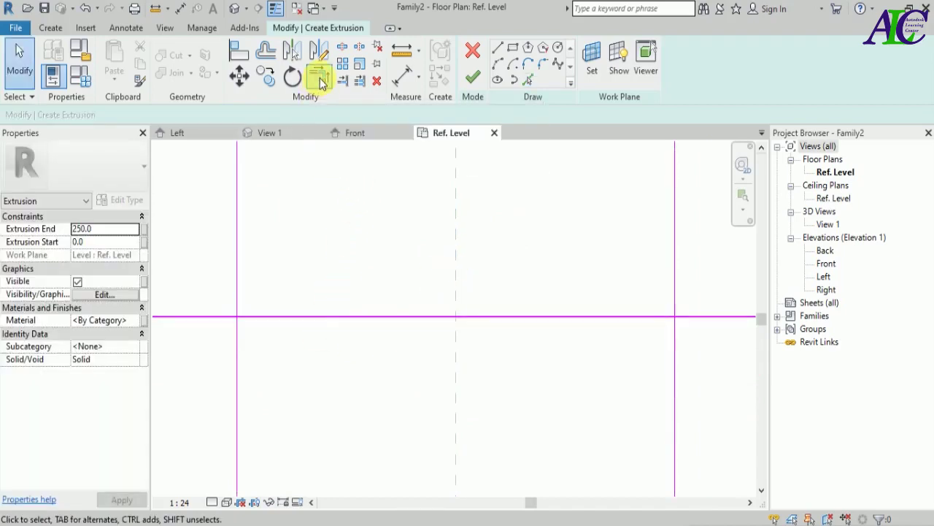
Trim the first vertical sketch line into corners with the top and bottom lines.
scroll(230, 321, up, 4)
scroll(248, 310, up, 5)
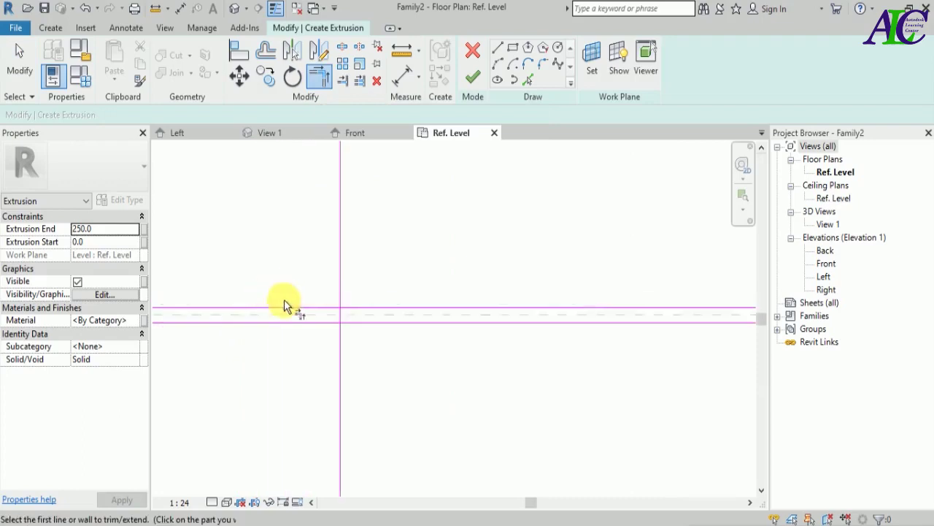
click(435, 299)
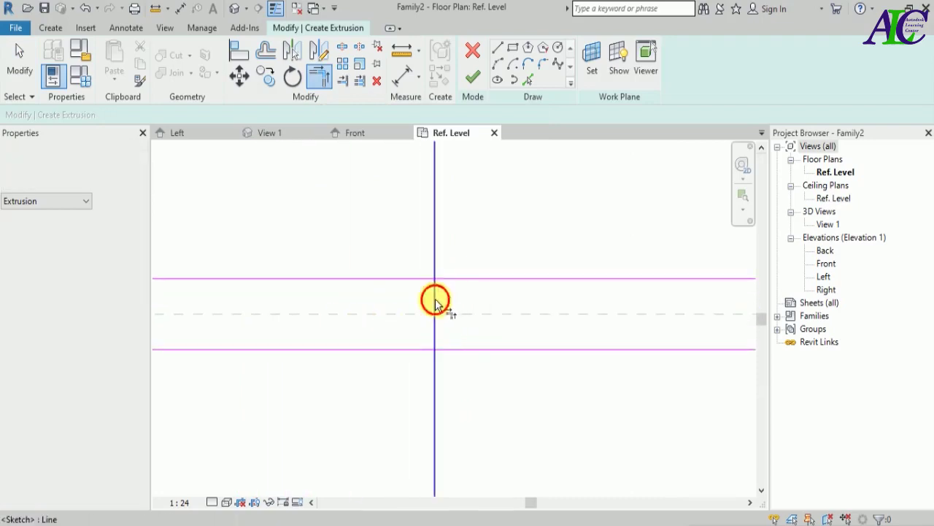
click(453, 278)
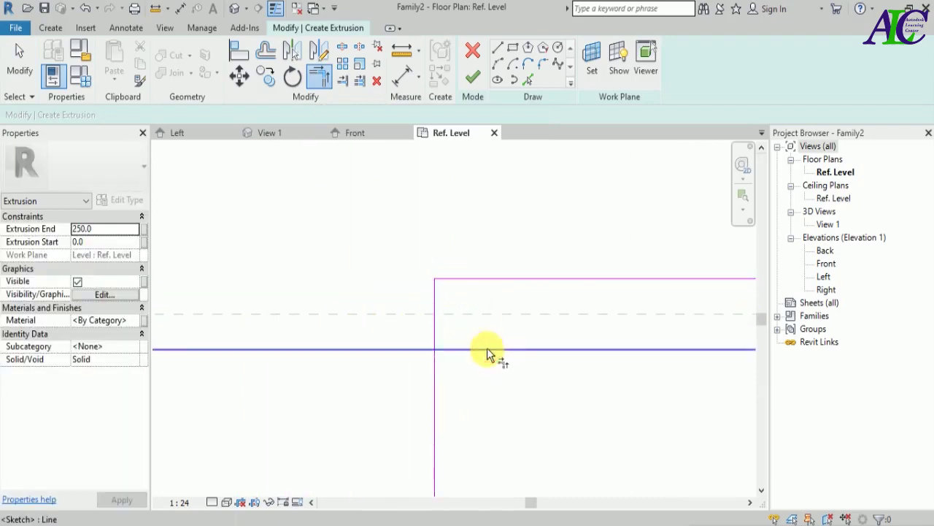
click(487, 348)
click(435, 331)
Trim the upper and lower lines into corners at the other vertical line.
scroll(325, 325, down, 5)
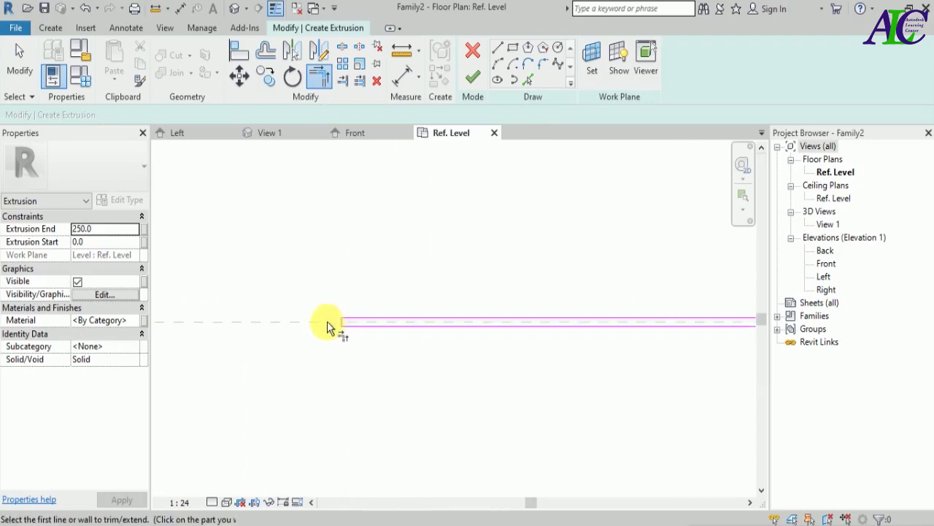
scroll(480, 346, up, 4)
scroll(386, 319, up, 3)
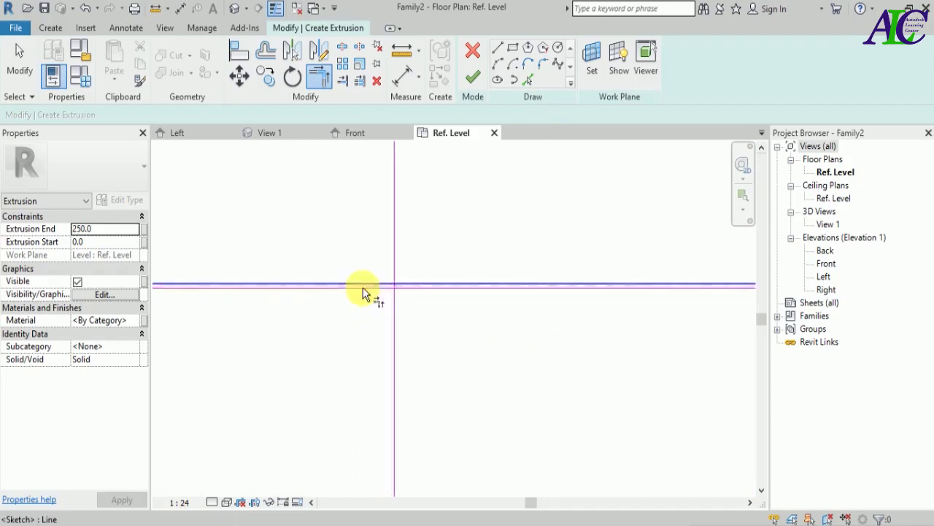
scroll(420, 289, up, 3)
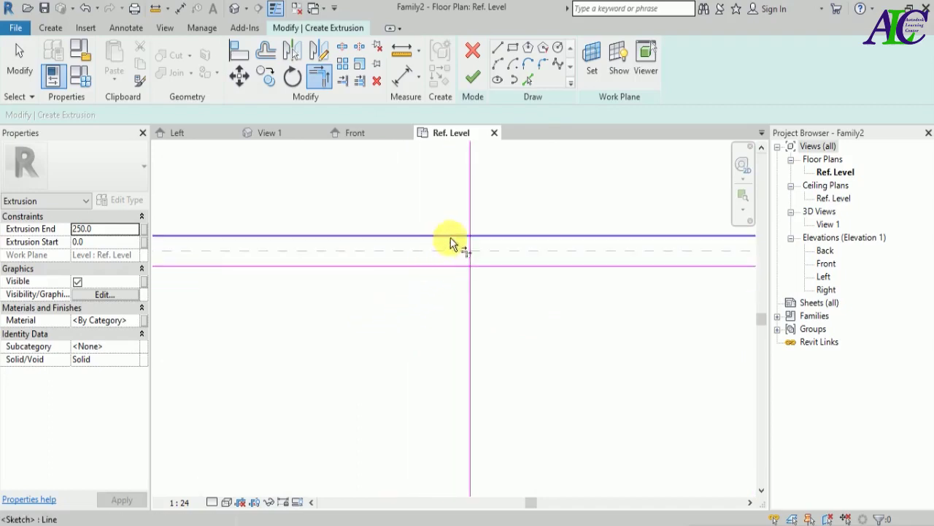
click(451, 236)
click(470, 245)
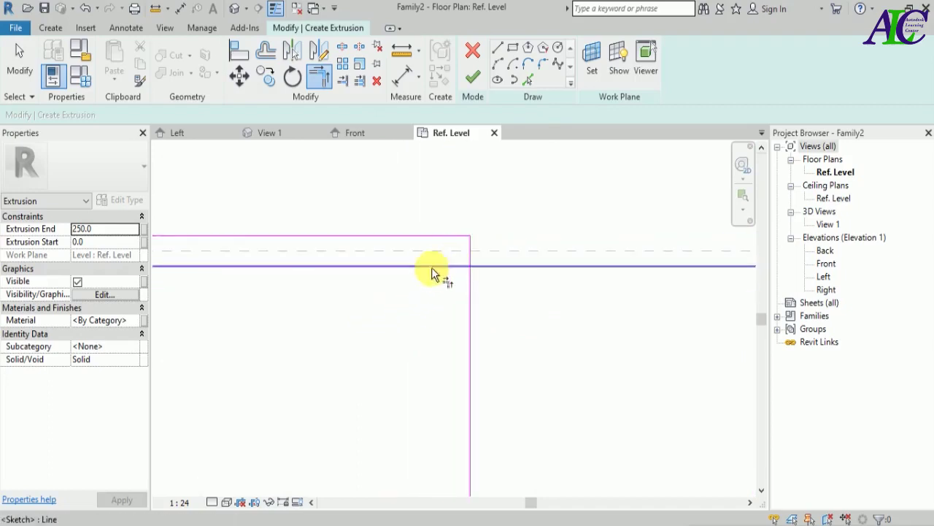
click(435, 268)
click(469, 255)
Finish the closed sketch as a 250 mm deep solid extrusion.
scroll(511, 348, down, 3)
scroll(551, 317, down, 2)
scroll(543, 248, down, 4)
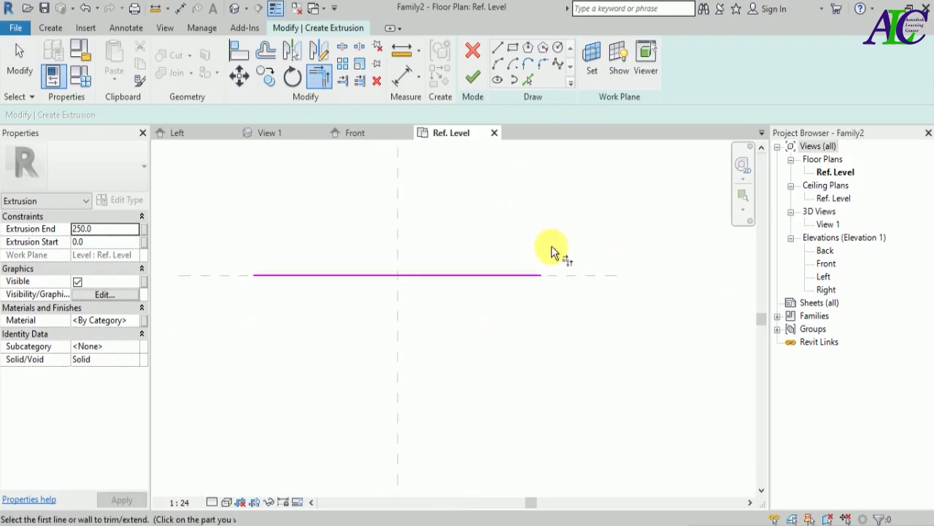
click(475, 77)
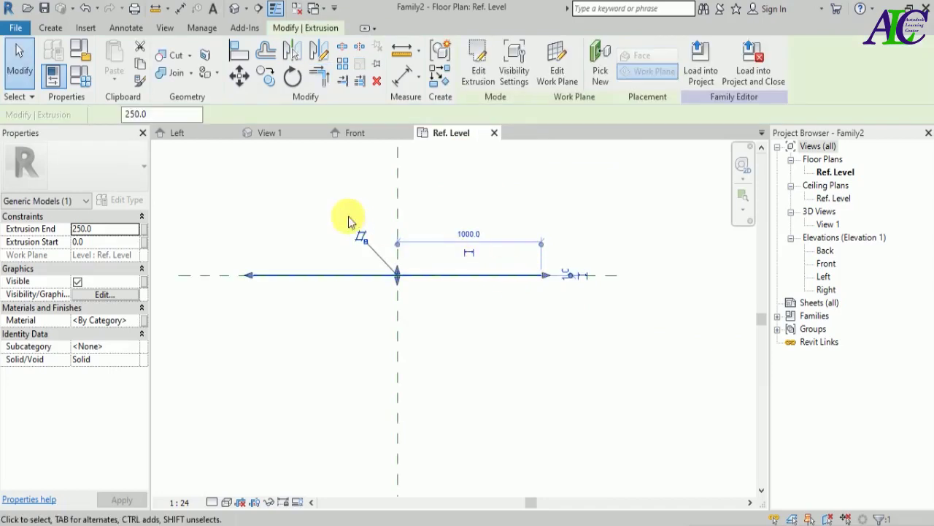
In the front 3D view, set the extrusion's Extrusion End to 1800.
click(235, 9)
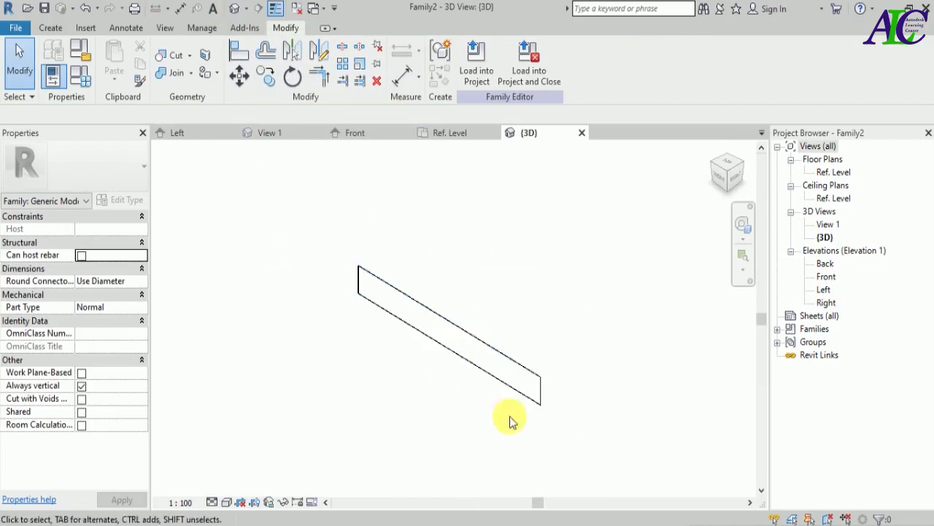
click(728, 184)
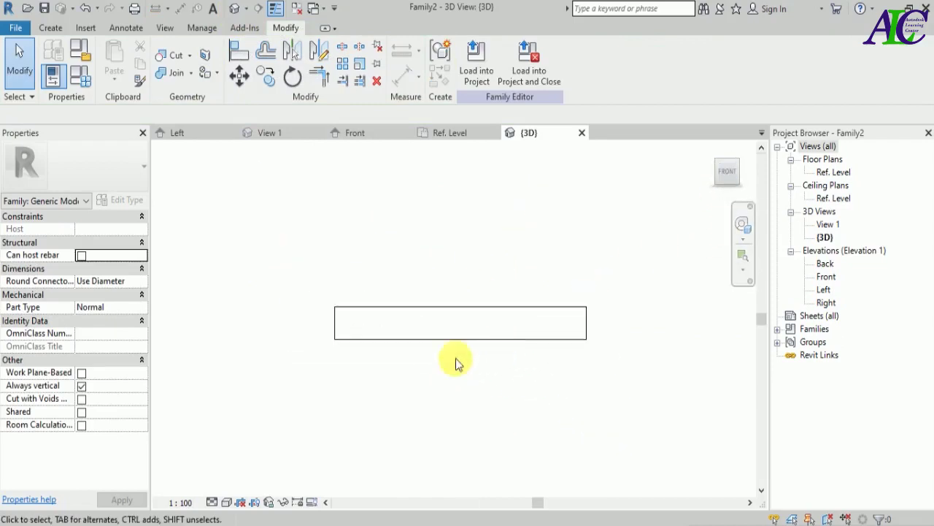
click(391, 338)
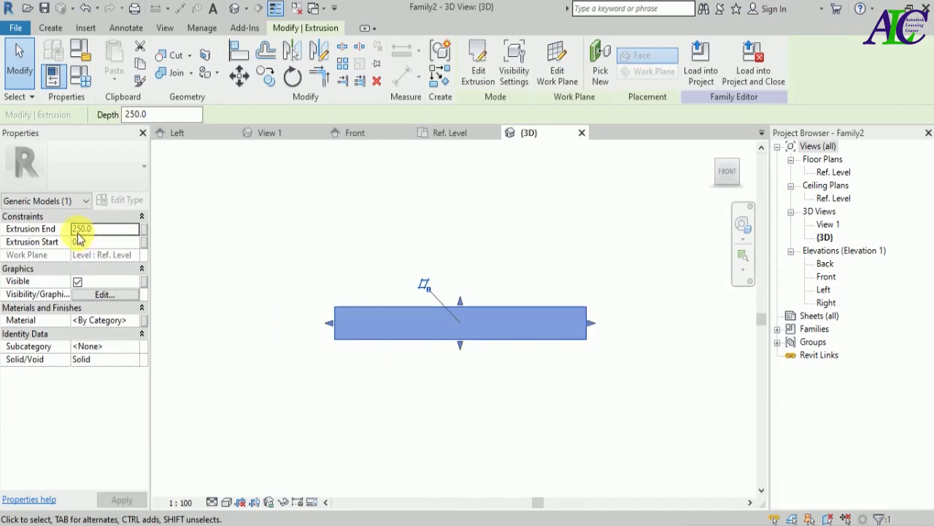
click(110, 233)
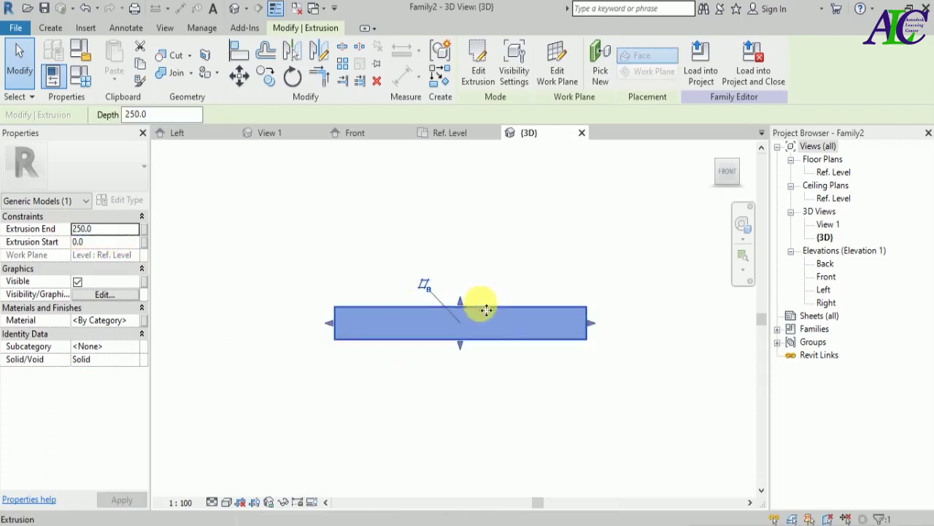
click(101, 232)
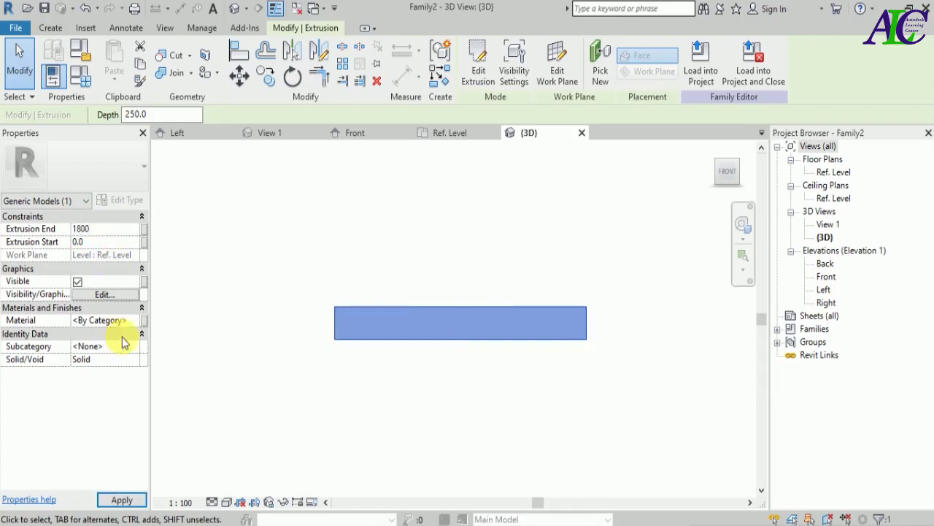
click(121, 501)
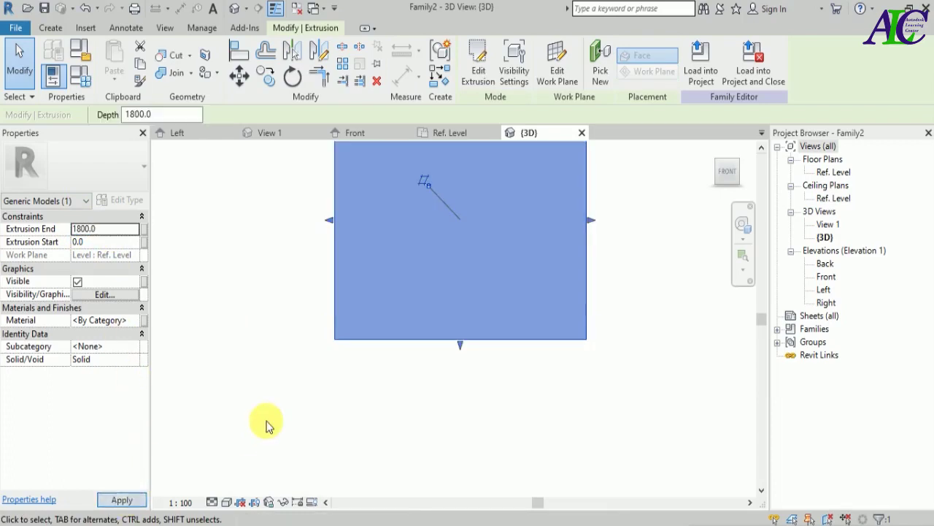
scroll(503, 456, down, 2)
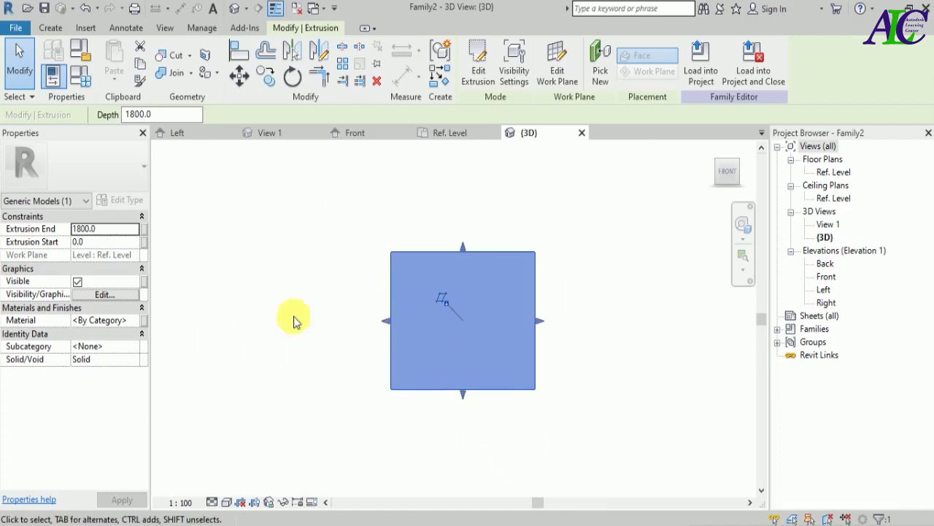
Switch the 3D view's visual style to Realistic.
click(346, 358)
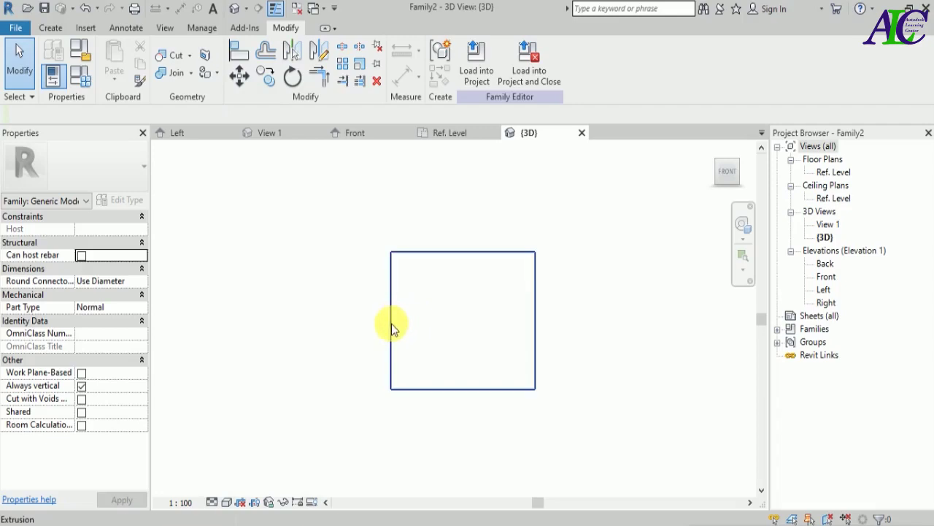
click(392, 328)
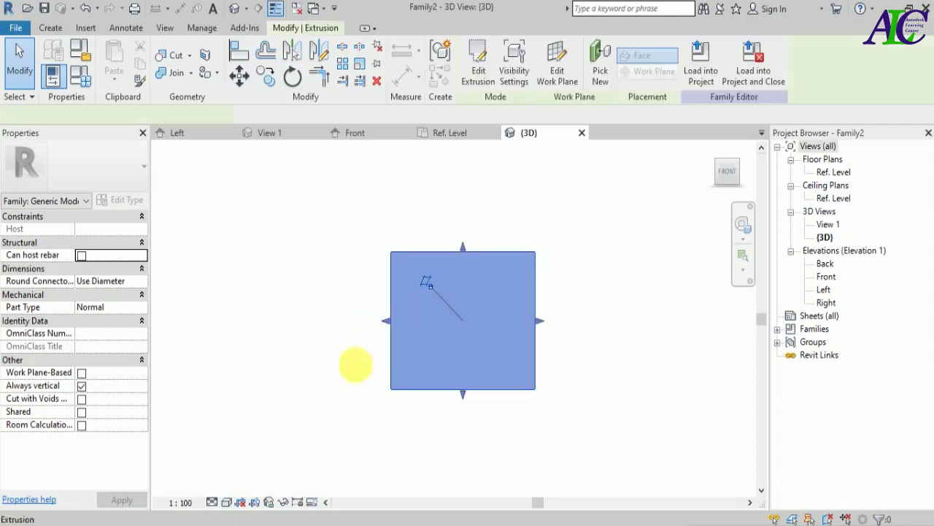
click(227, 502)
click(255, 472)
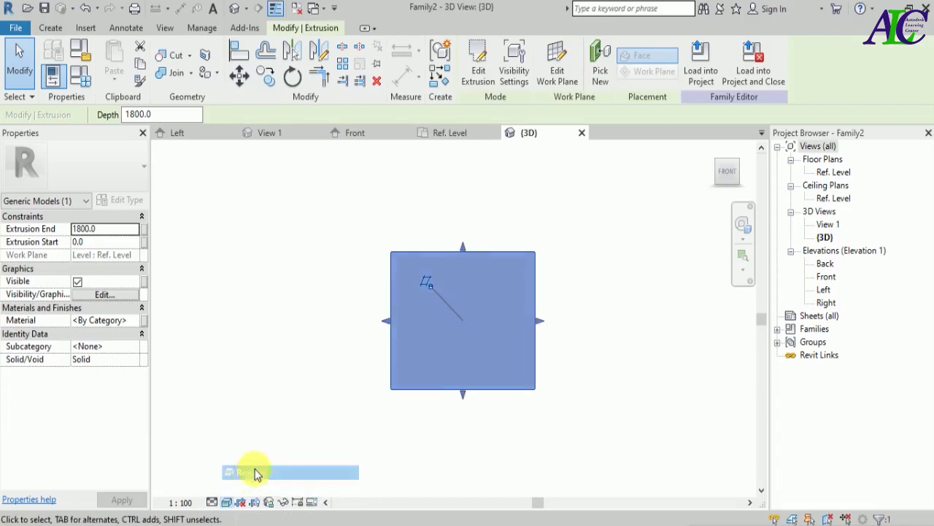
click(328, 405)
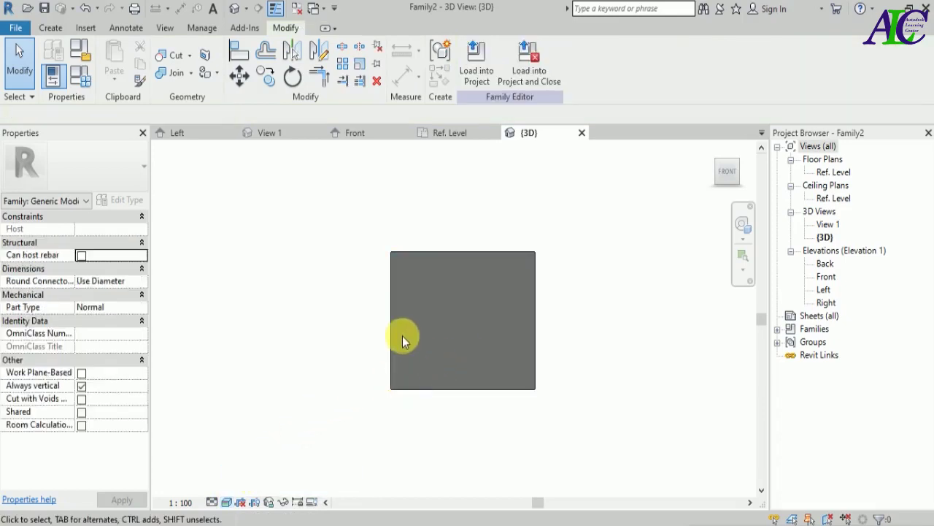
scroll(397, 340, up, 3)
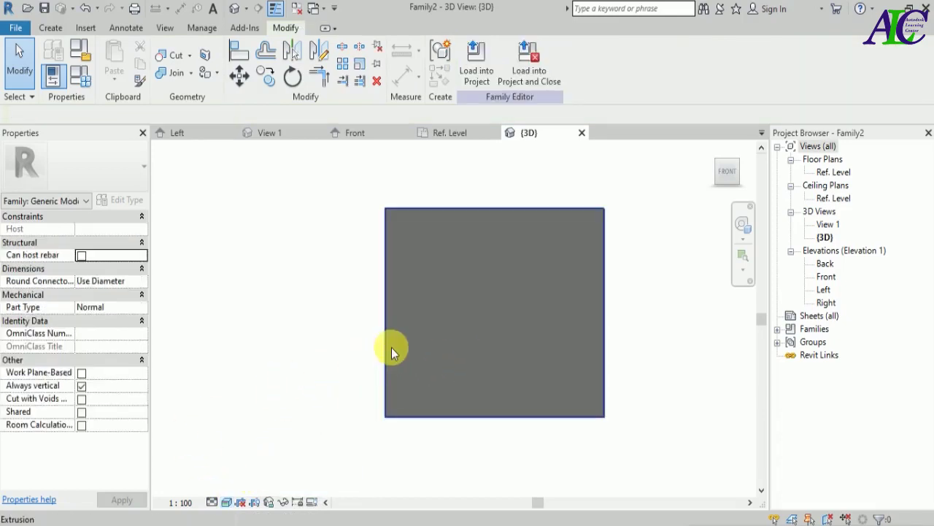
Open the Material Browser for the extrusion's Material parameter.
click(386, 347)
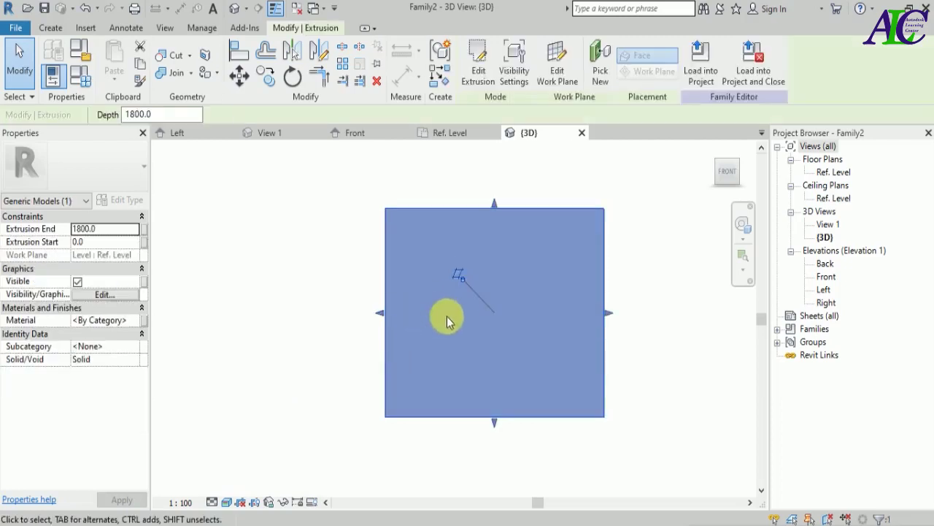
click(128, 320)
click(135, 322)
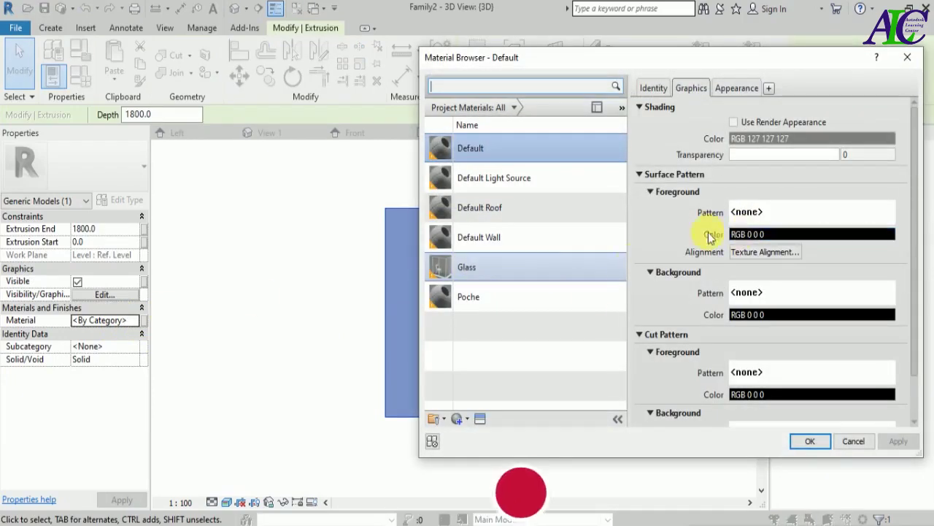
Create a new material and rename it fence.
click(468, 420)
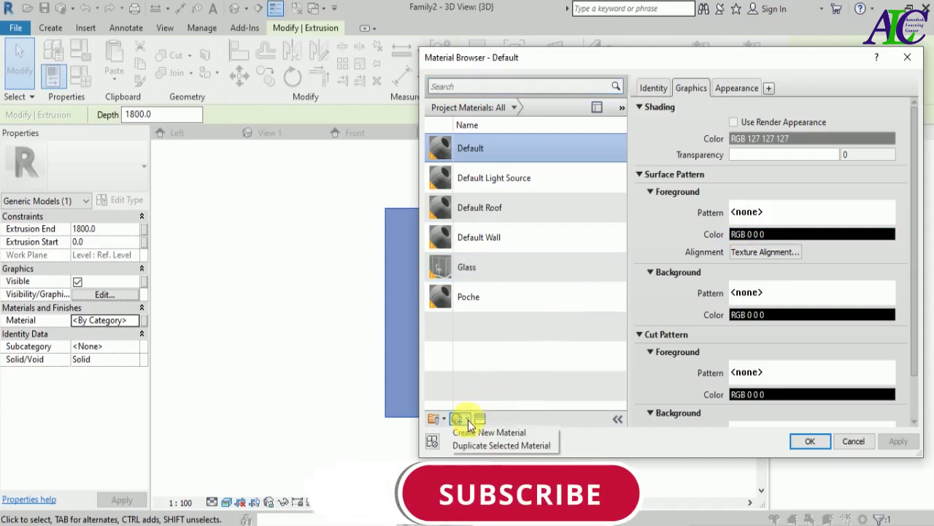
click(504, 429)
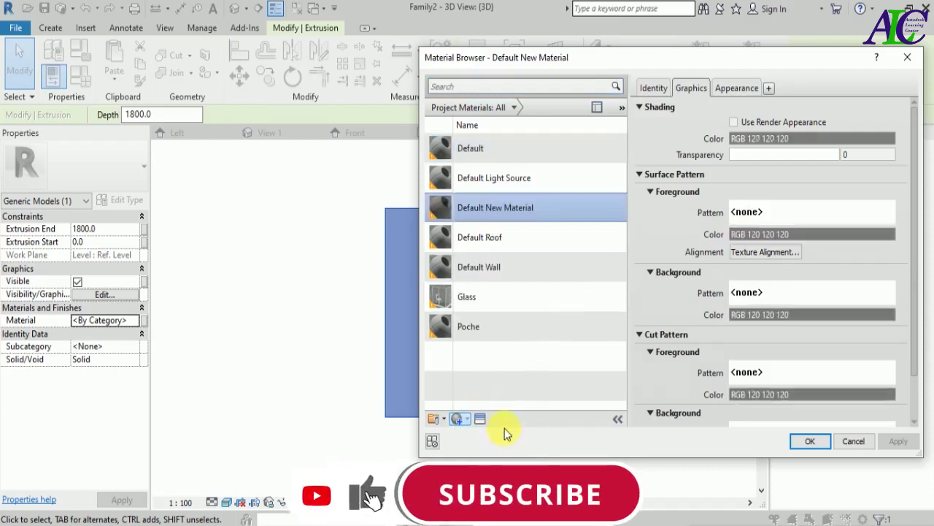
right_click(508, 219)
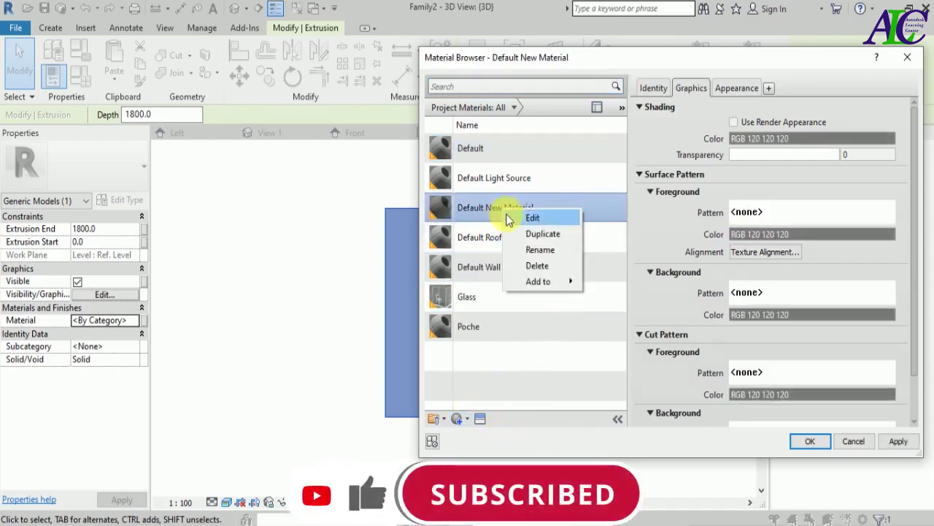
click(527, 251)
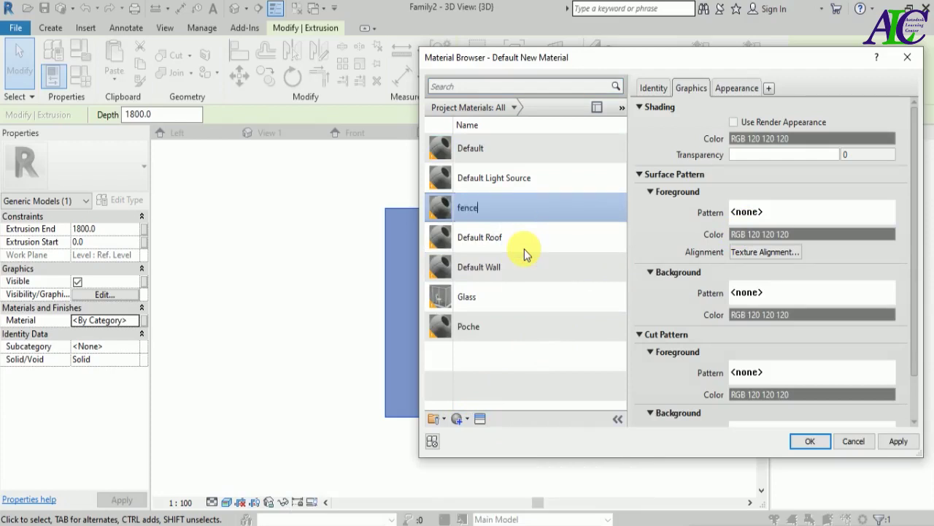
key(Return)
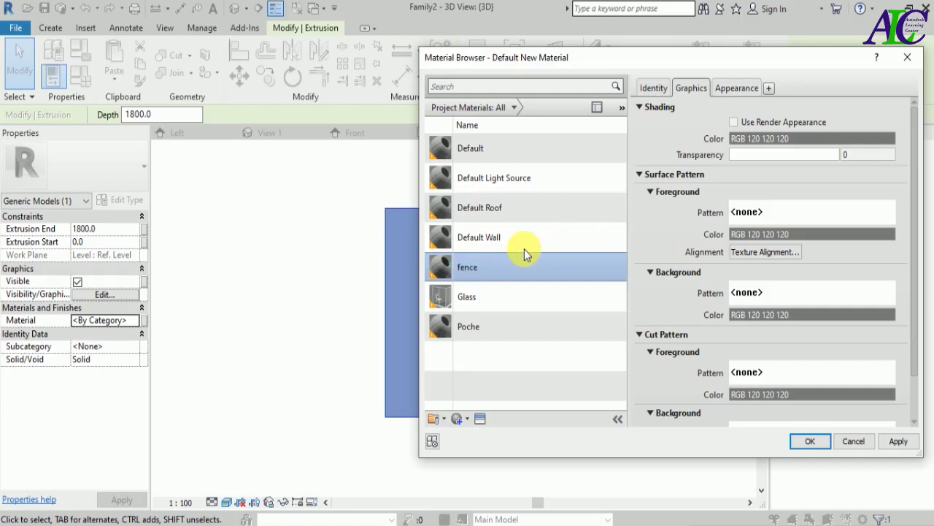
Enable Use Render Appearance for fence and open the appearance asset library.
click(736, 123)
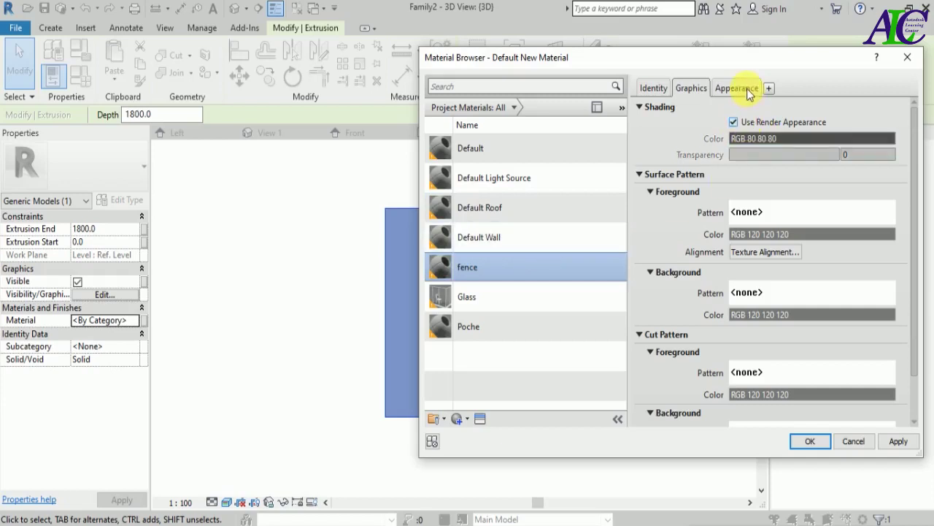
click(738, 88)
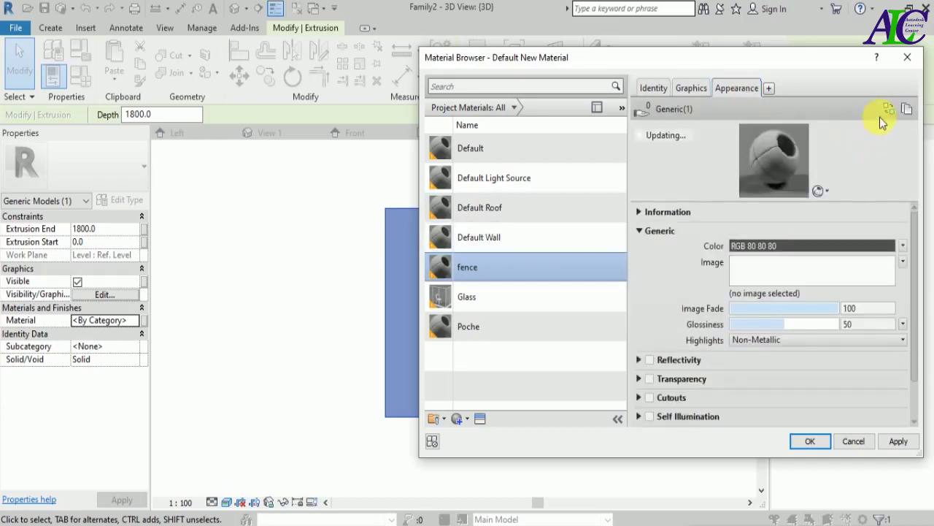
click(888, 109)
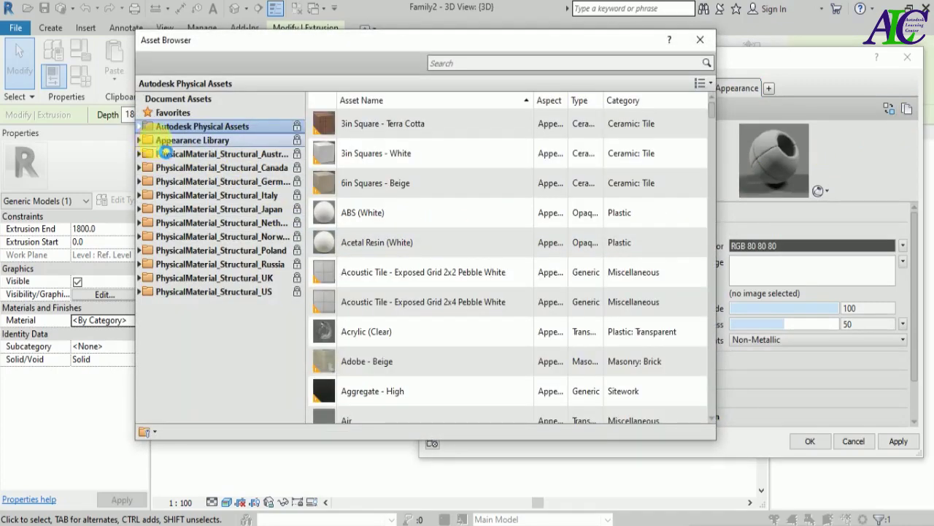
Search 'fence' and replace the material's appearance with Chain Link Fencing, then apply.
click(172, 141)
click(503, 66)
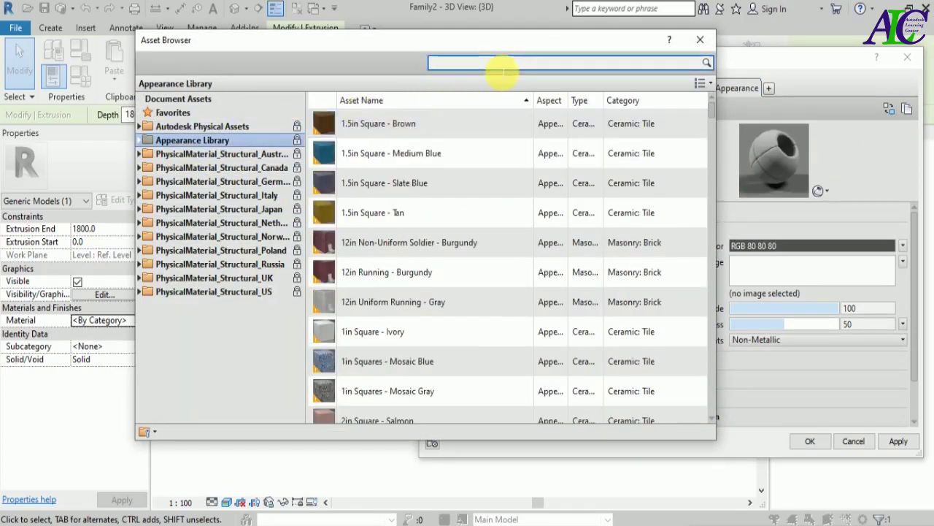
text(fence)
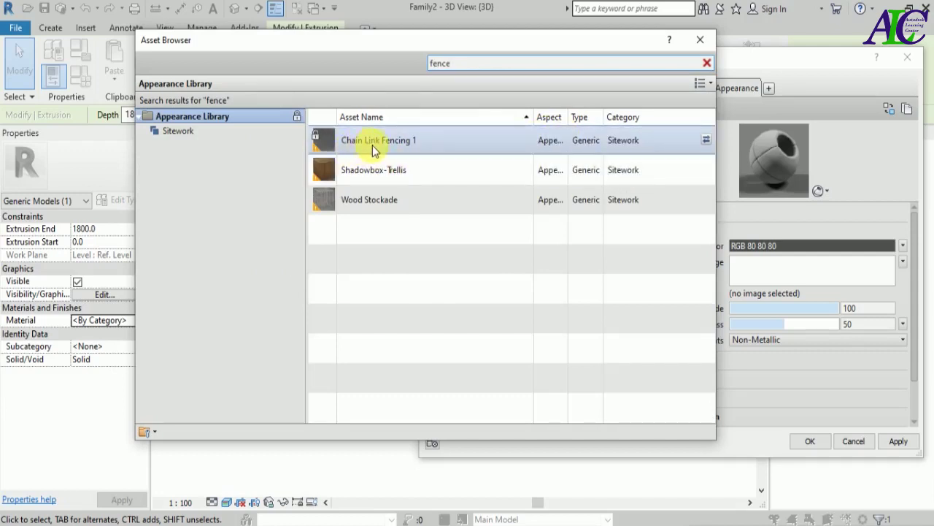
click(705, 139)
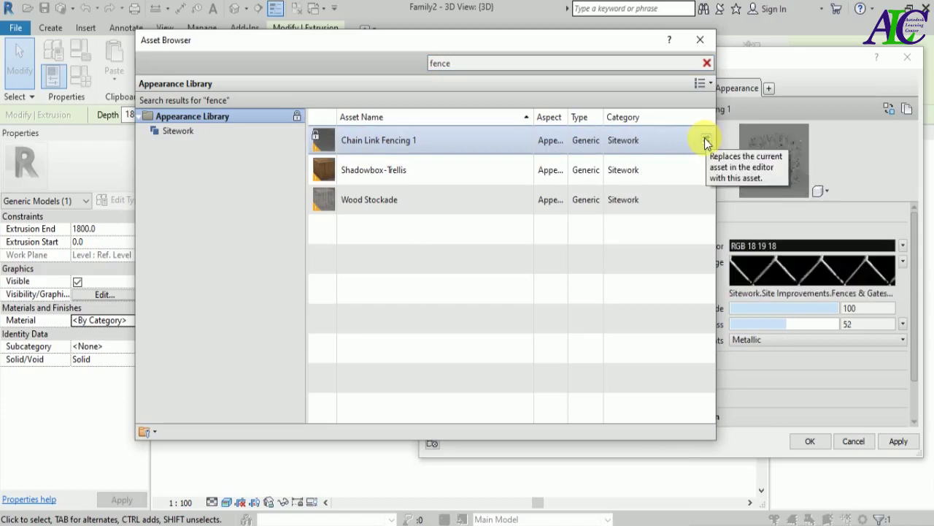
click(697, 41)
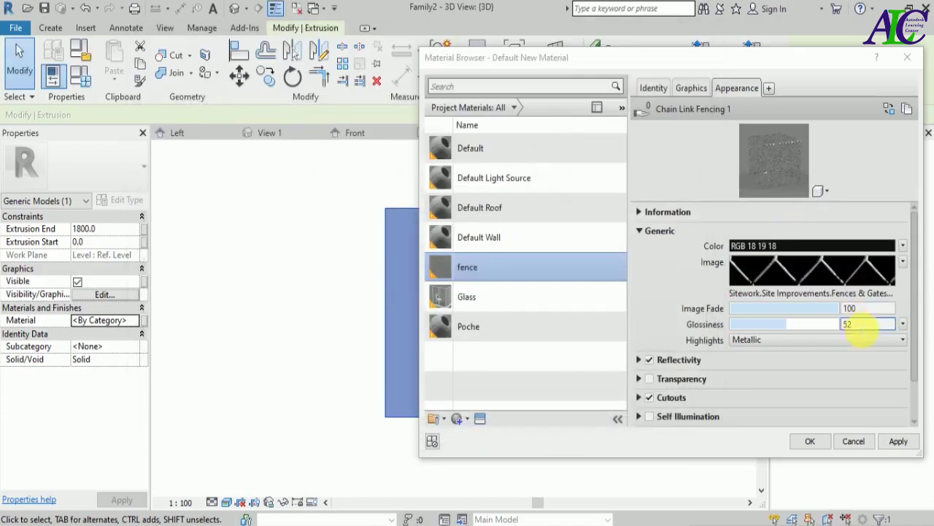
click(897, 442)
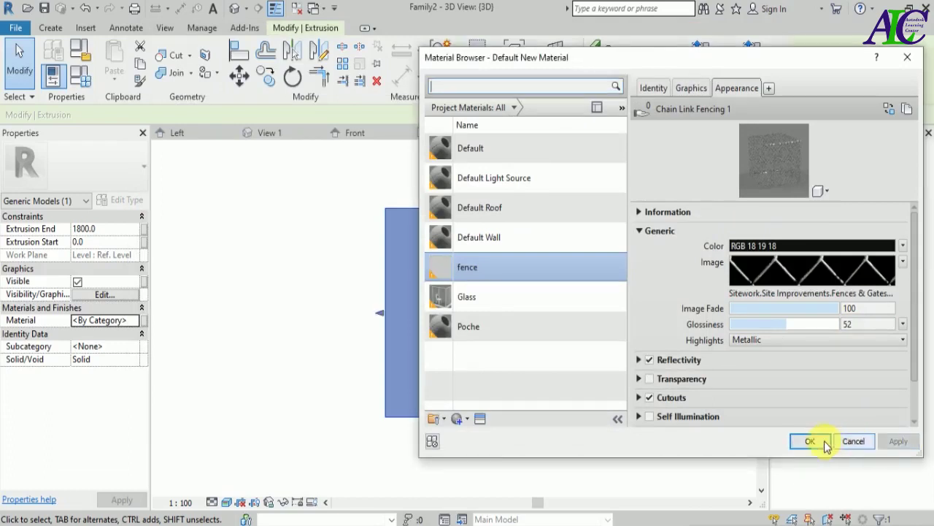
click(810, 441)
Assign the fence material to the panel extrusion.
click(645, 427)
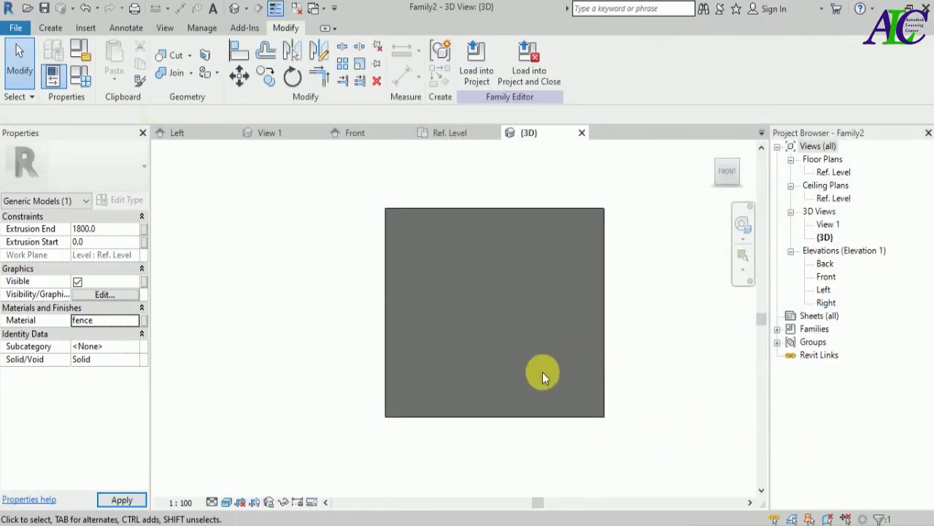
click(387, 322)
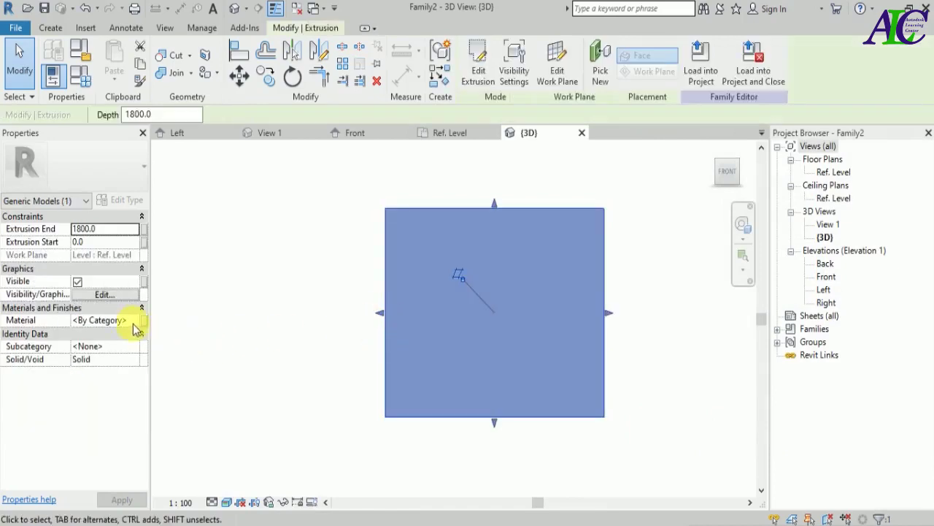
click(135, 320)
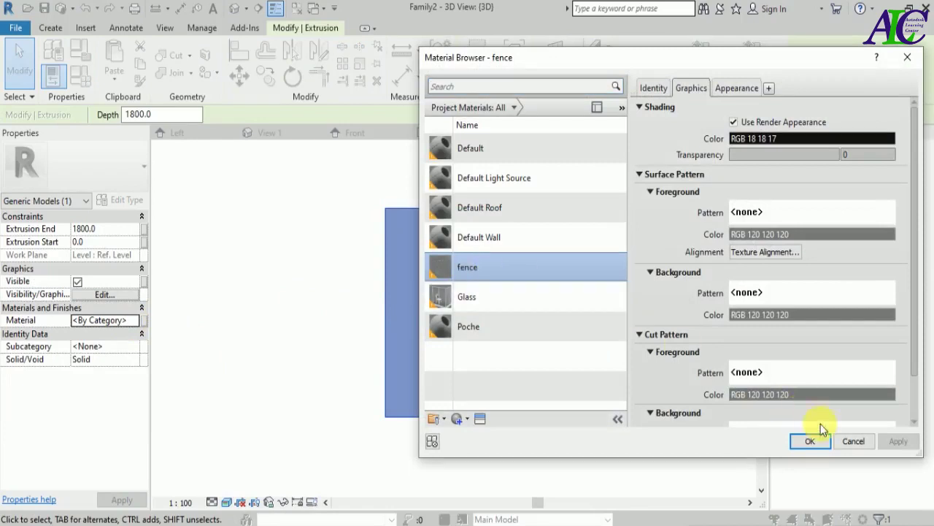
click(810, 440)
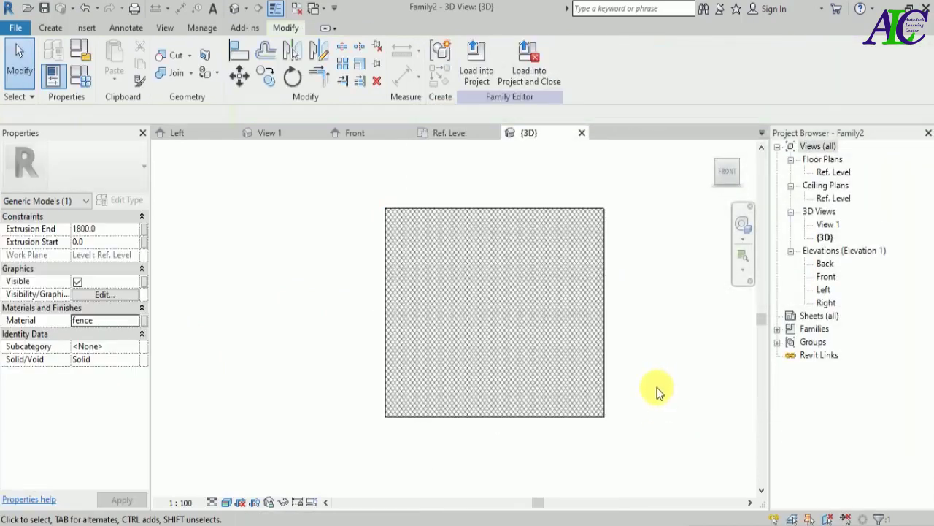
scroll(559, 288, up, 2)
scroll(313, 265, down, 1)
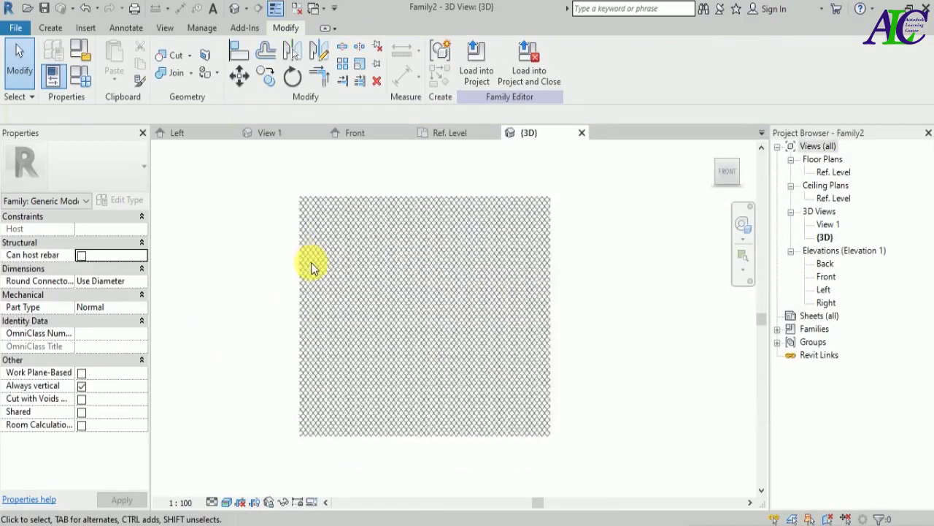
scroll(308, 268, up, 1)
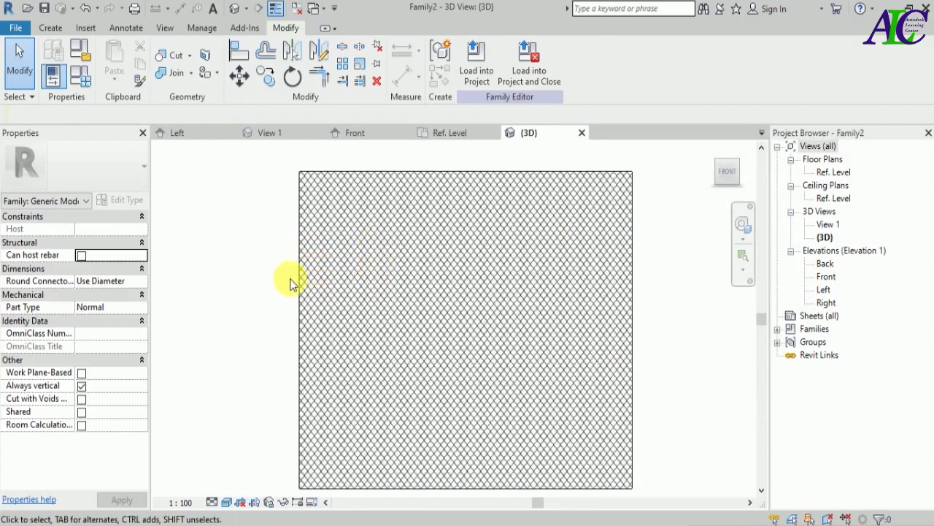
scroll(368, 314, down, 2)
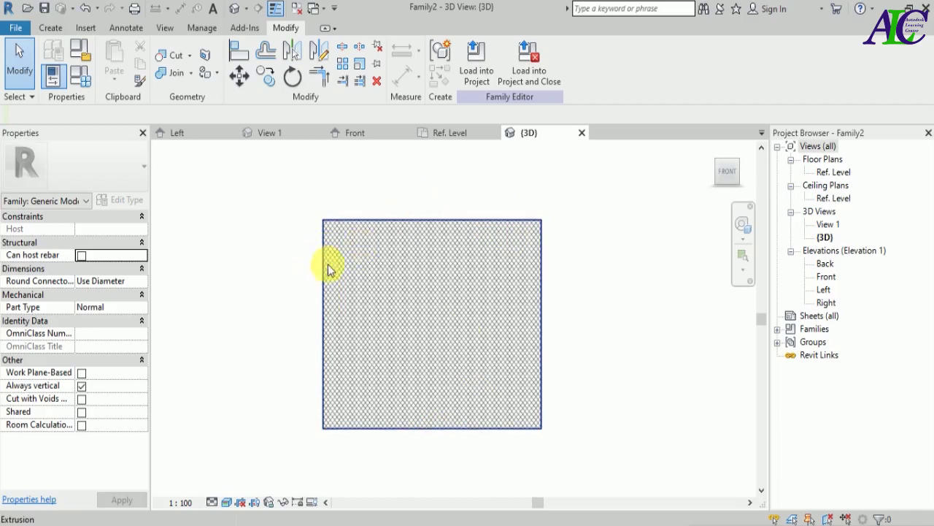
In the Ref. Level plan, sketch a radius 2.5 circle extrusion at the panel's left end.
click(454, 134)
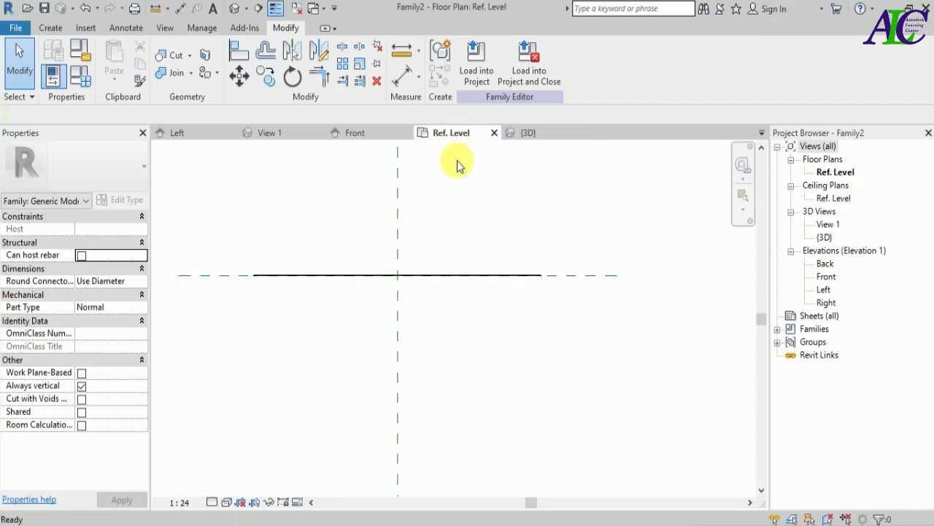
scroll(249, 273, up, 5)
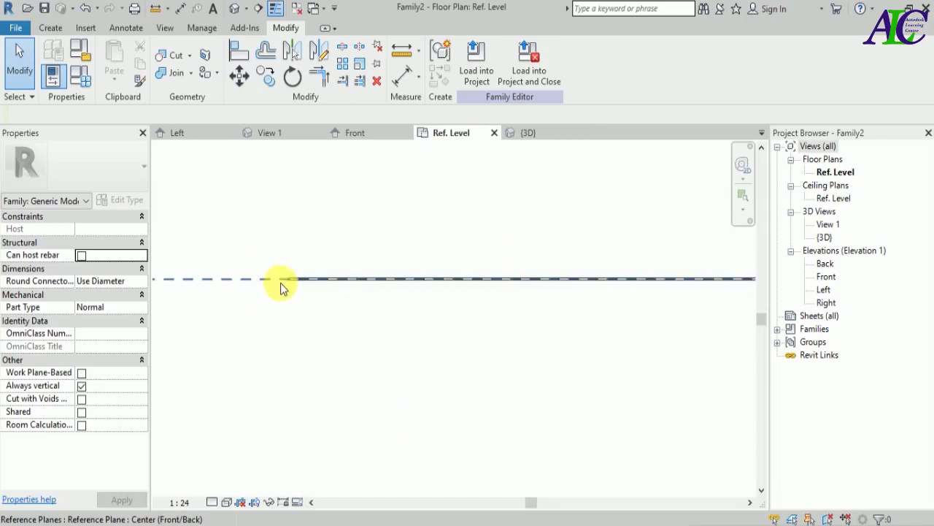
scroll(316, 281, up, 4)
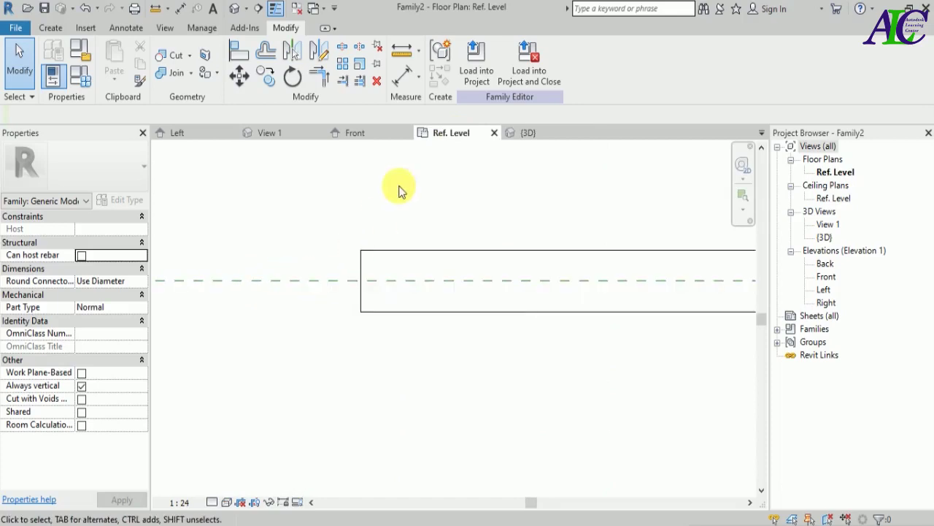
click(52, 28)
click(116, 57)
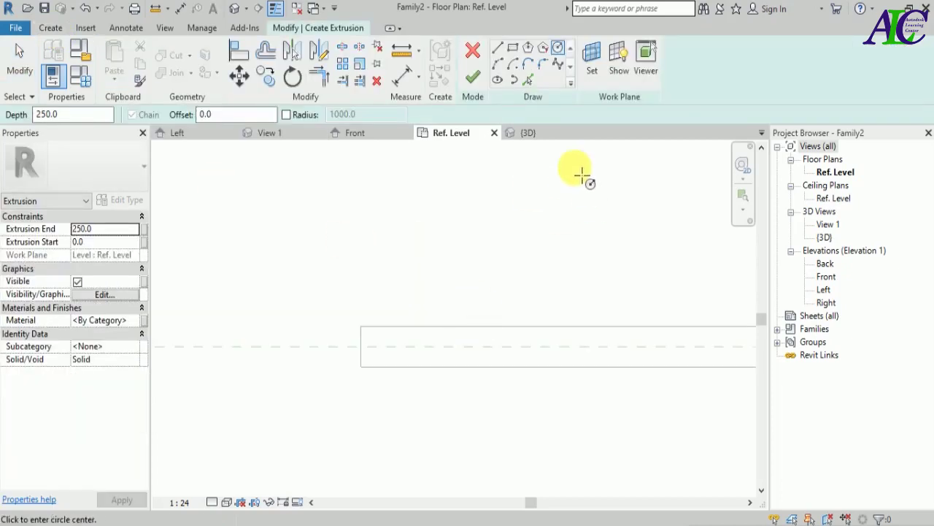
click(559, 49)
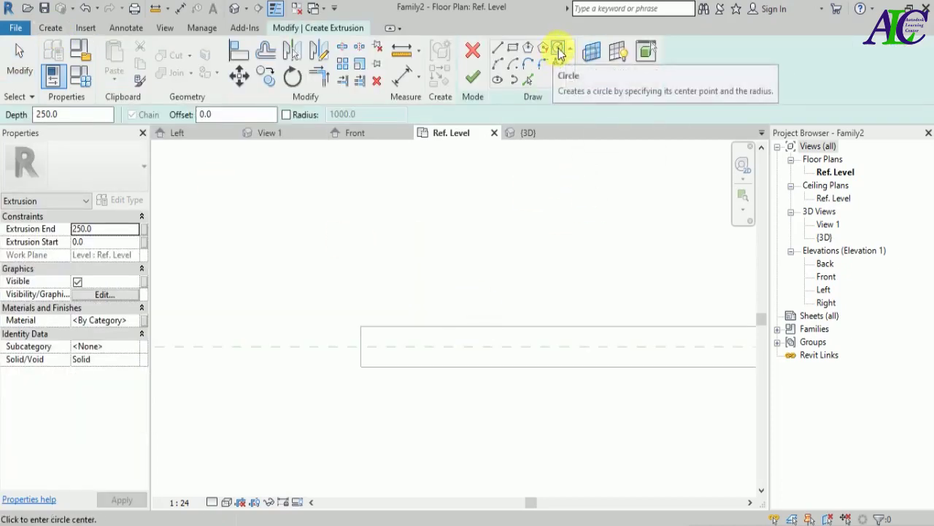
click(362, 347)
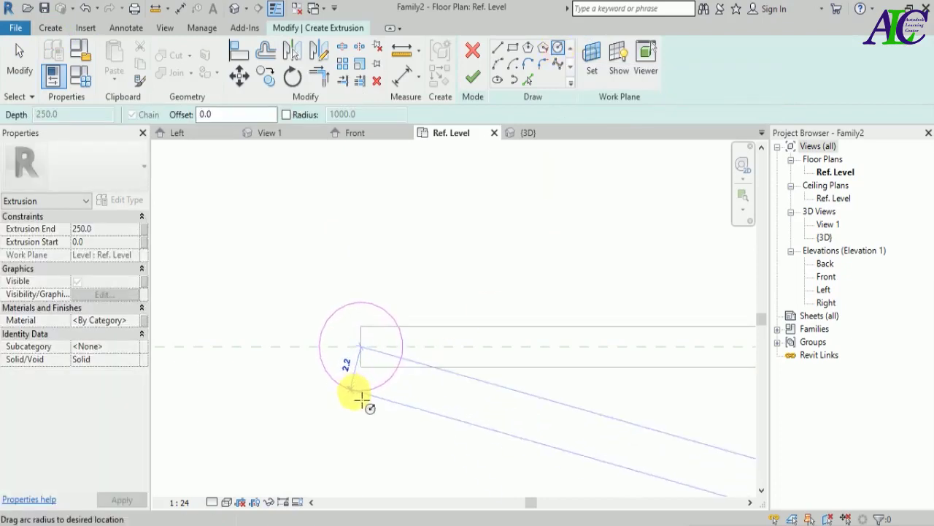
scroll(365, 401, up, 3)
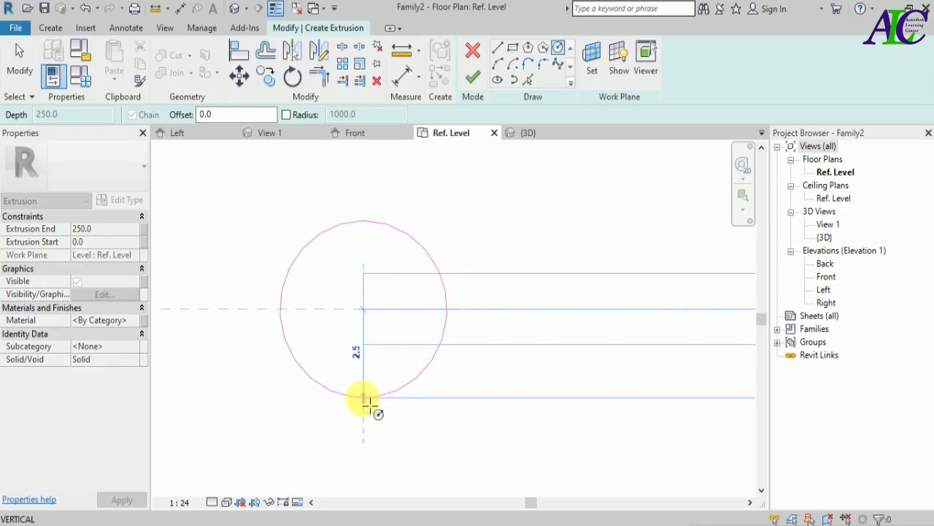
click(367, 400)
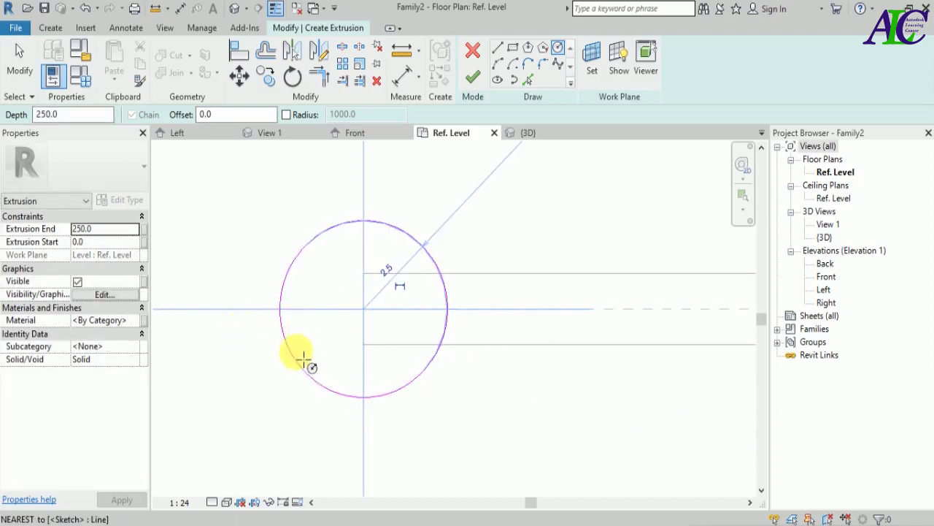
Set the post's extrusion from -100 to 2000 and finish it.
click(91, 241)
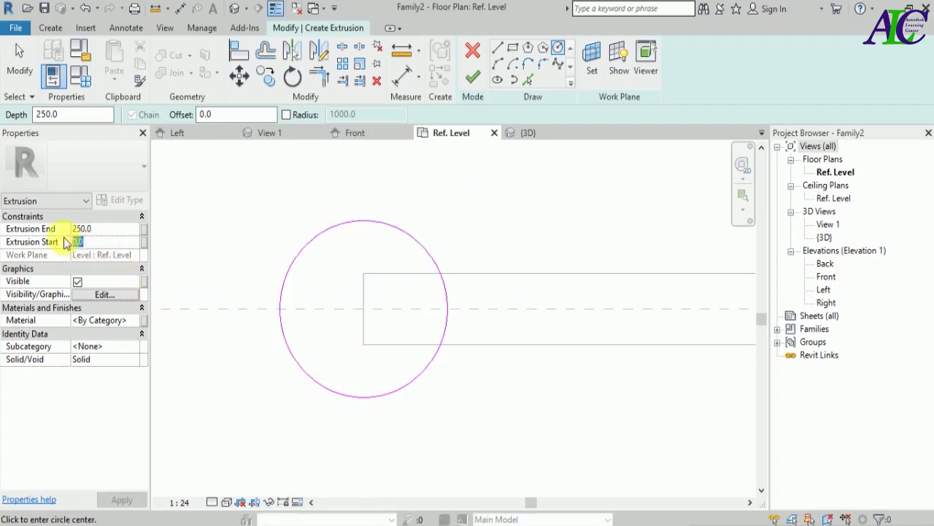
text(-10)
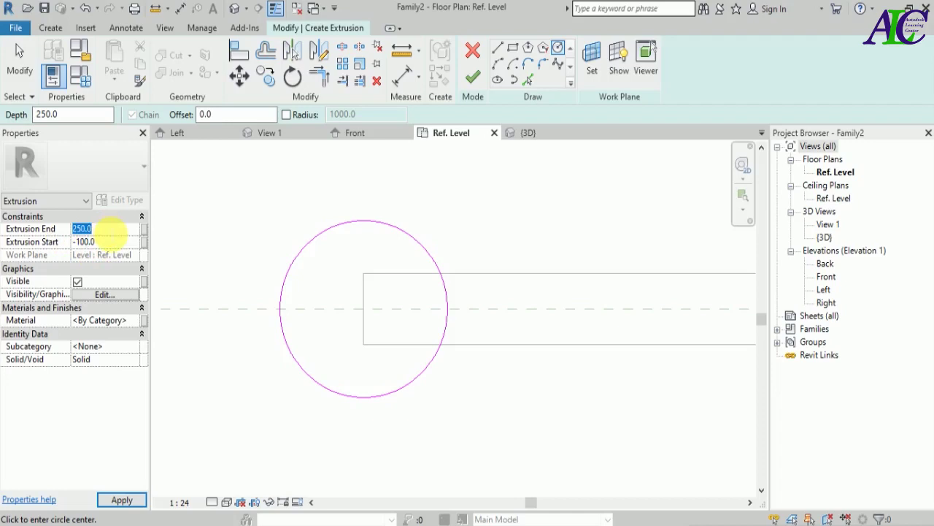
text(2)
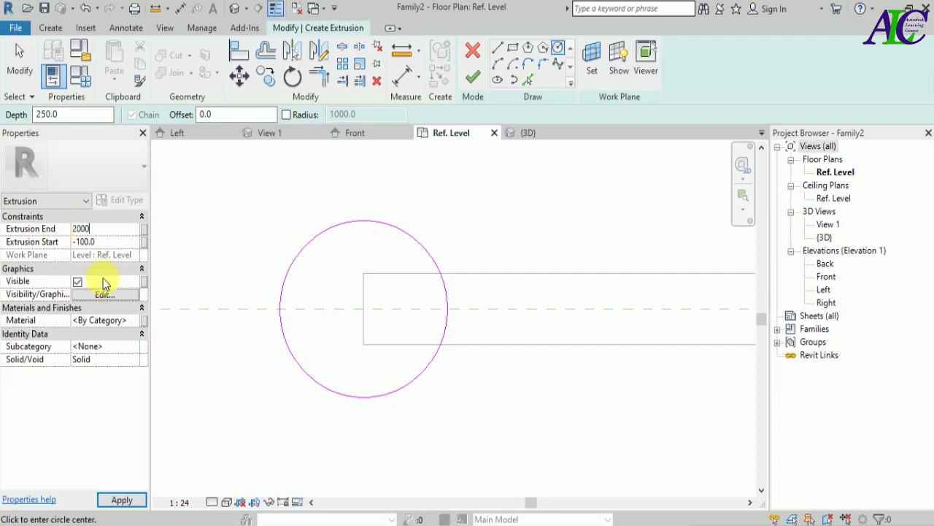
click(121, 499)
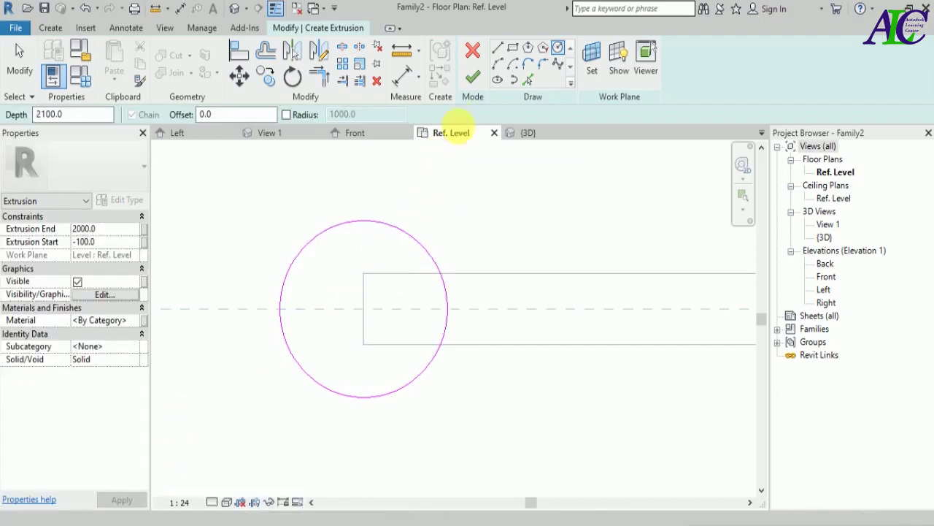
click(473, 76)
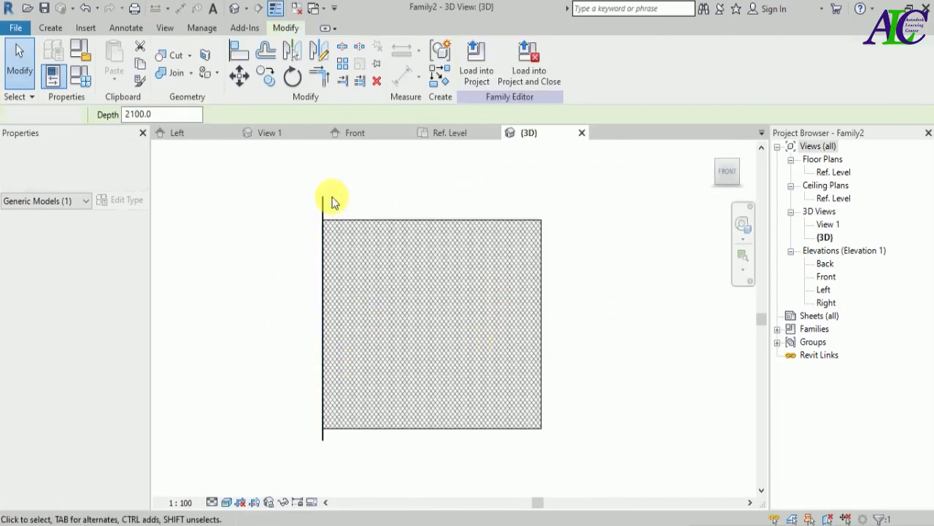
Deselect the new post and orbit the view to inspect it.
click(333, 201)
scroll(559, 292, down, 2)
shift+middle_drag(596, 255, 438, 236)
scroll(445, 219, up, 3)
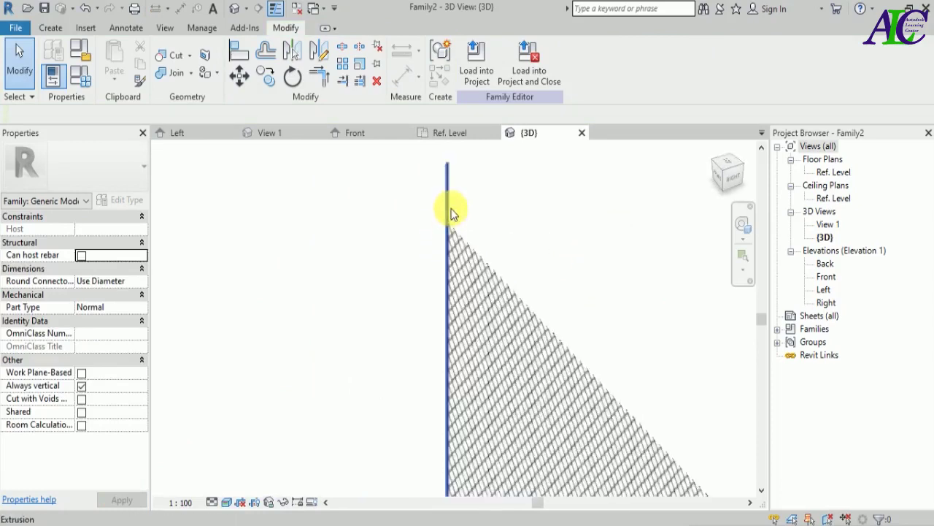
scroll(467, 219, up, 5)
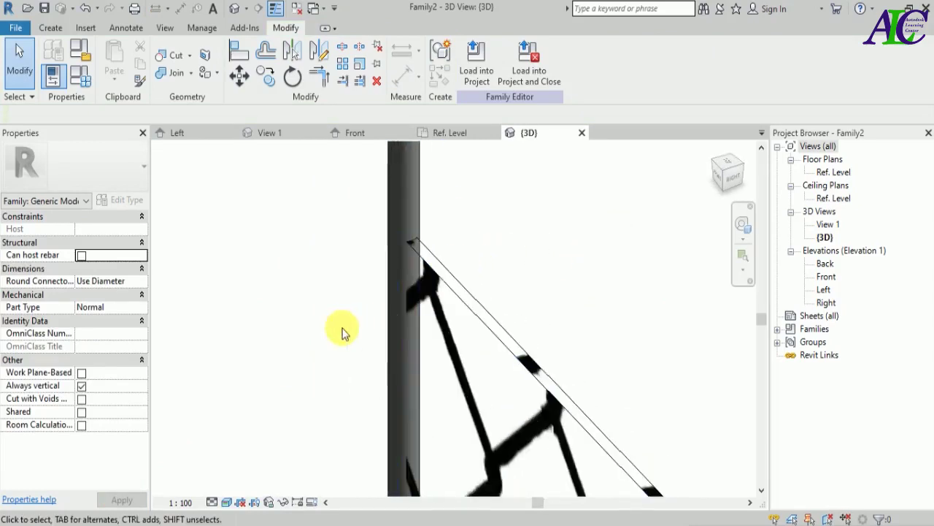
scroll(319, 241, down, 8)
scroll(371, 388, up, 2)
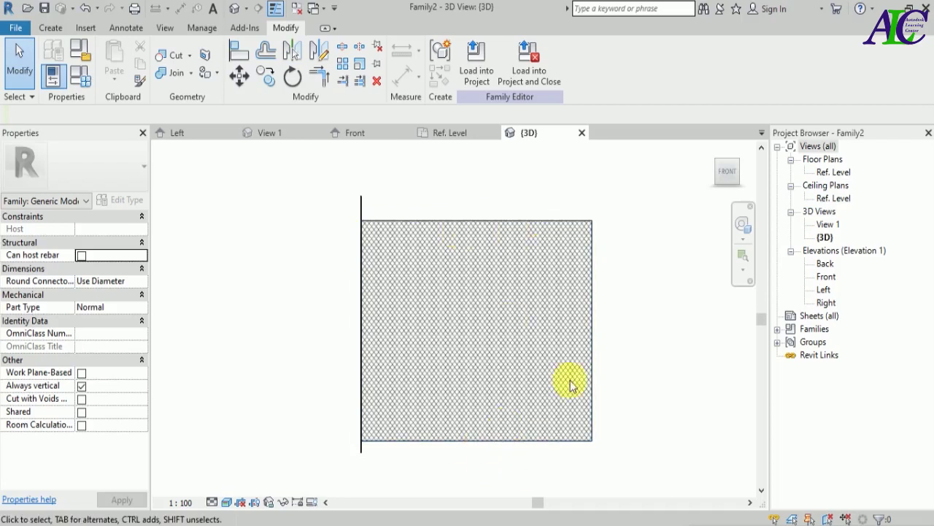
Start a new Sweep from the Create tab's Forms panel.
mouse_move(675, 251)
shift+middle_down()
mouse_move(667, 296)
mouse_move(609, 402)
mouse_move(576, 417)
shift+middle_up()
mouse_move(578, 377)
shift+middle_down()
mouse_move(663, 317)
mouse_move(620, 262)
mouse_move(603, 294)
mouse_move(497, 268)
shift+middle_up()
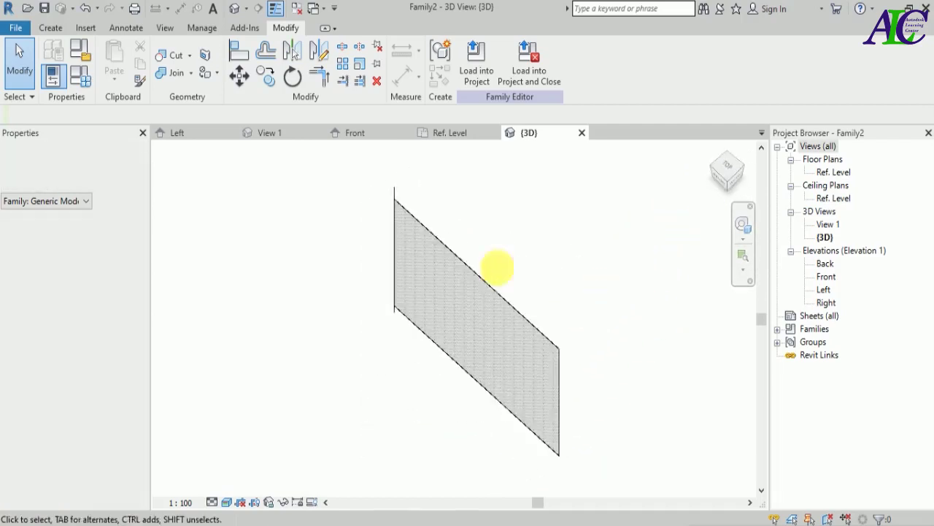
scroll(402, 198, up, 5)
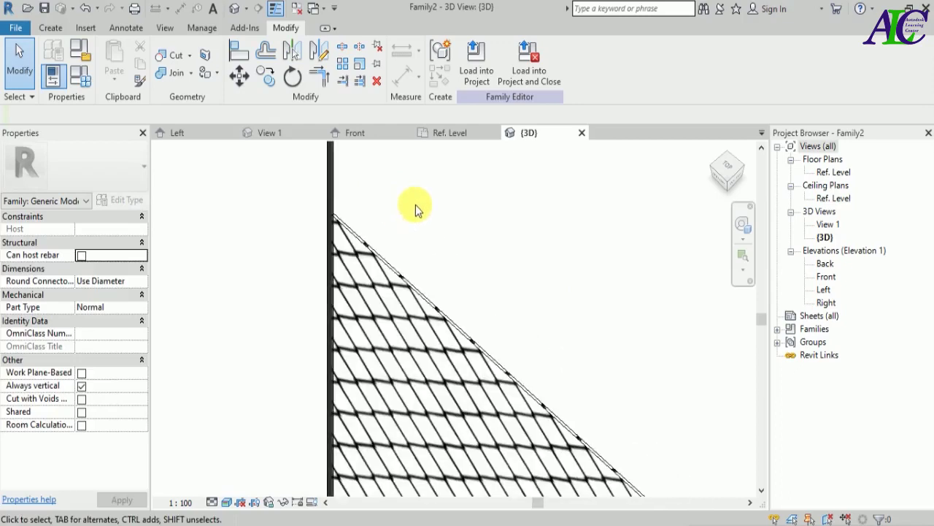
click(52, 29)
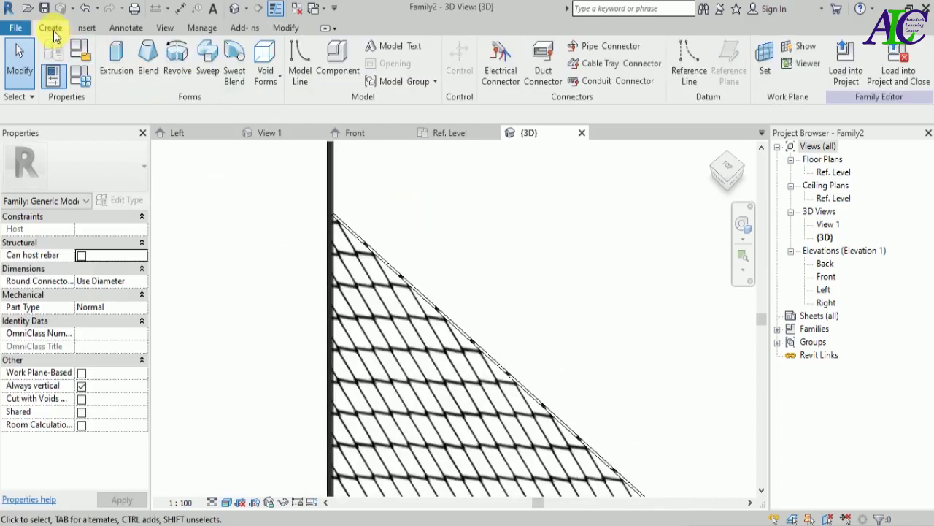
click(208, 74)
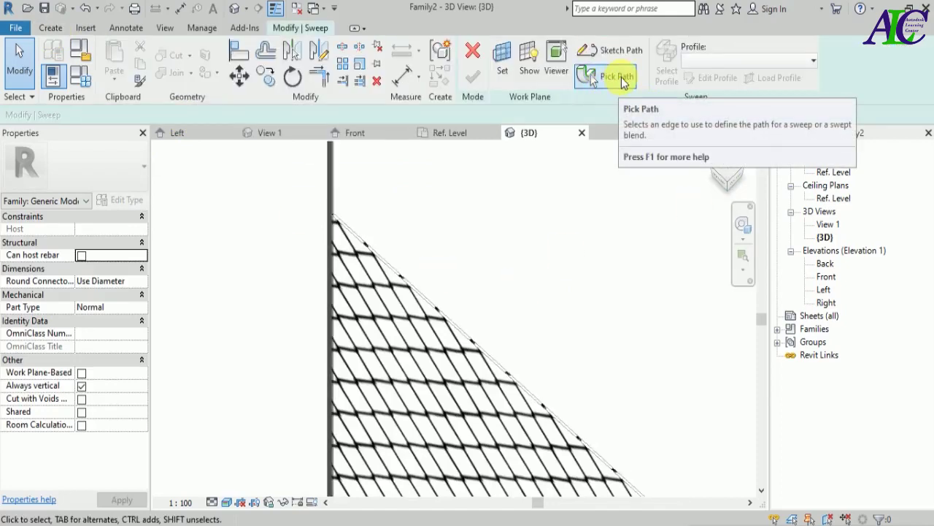
Pick the diamond-mesh panel's sloped top edge as the sweep path and finish the path.
click(624, 79)
scroll(358, 221, up, 5)
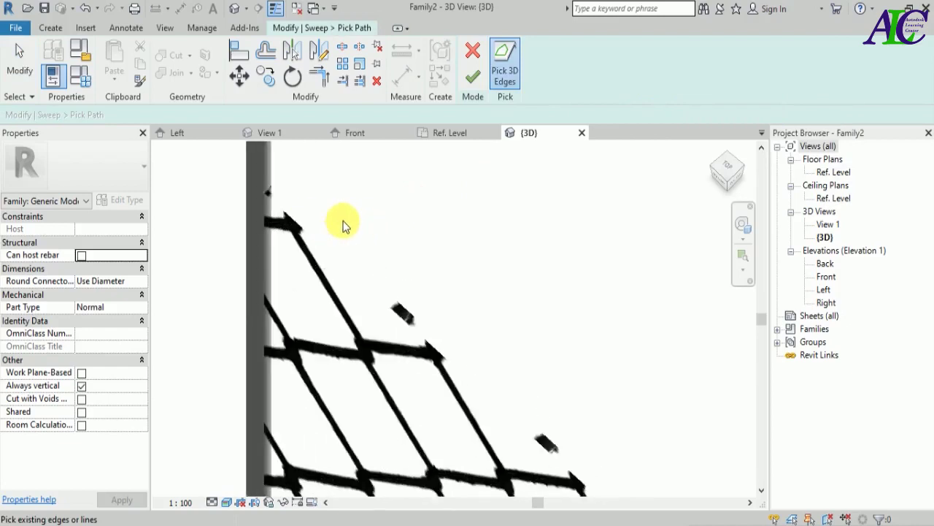
scroll(343, 224, up, 3)
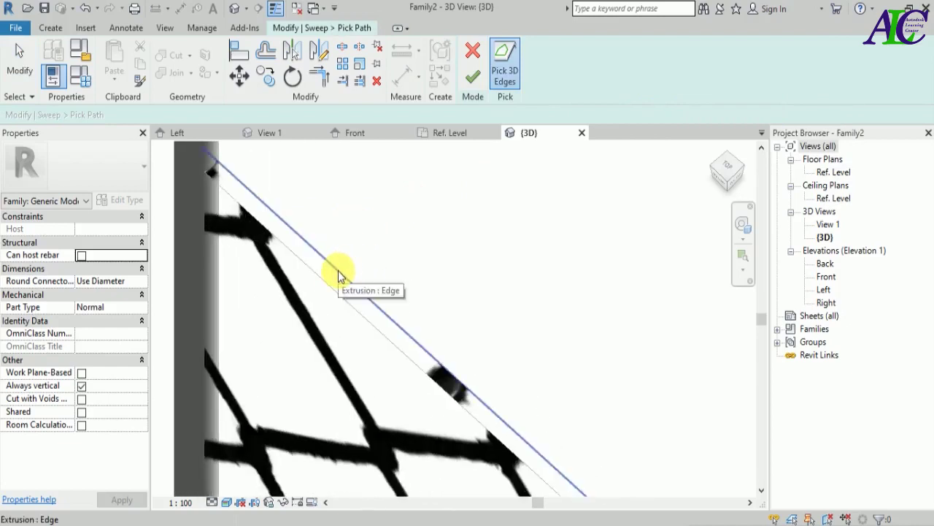
click(337, 275)
scroll(387, 212, down, 6)
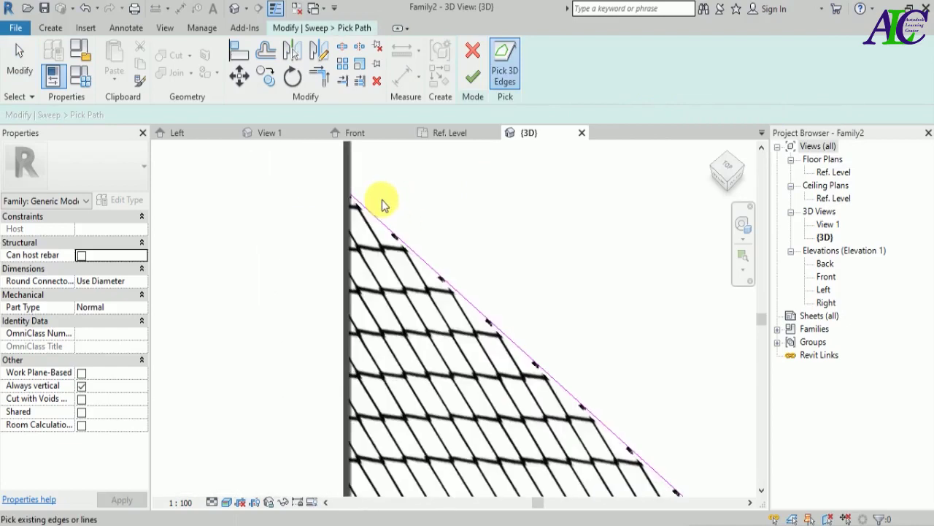
scroll(398, 223, down, 4)
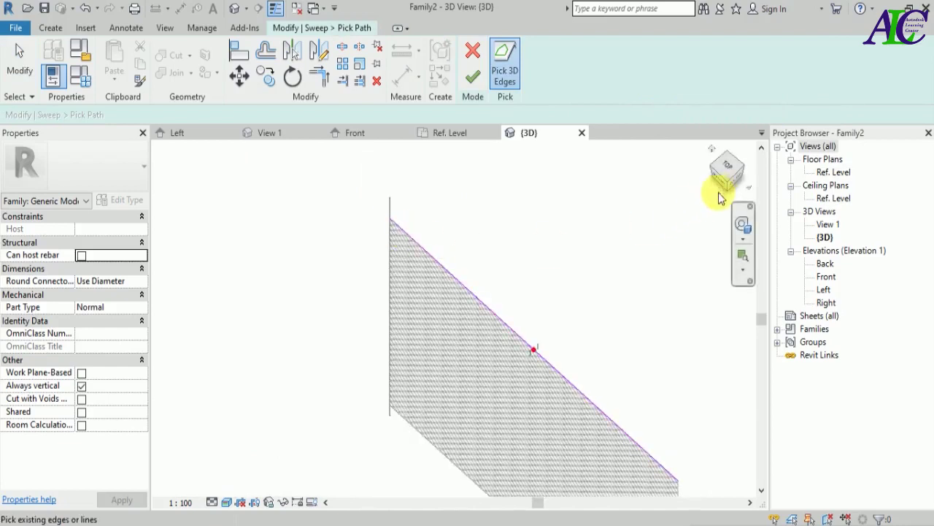
click(736, 184)
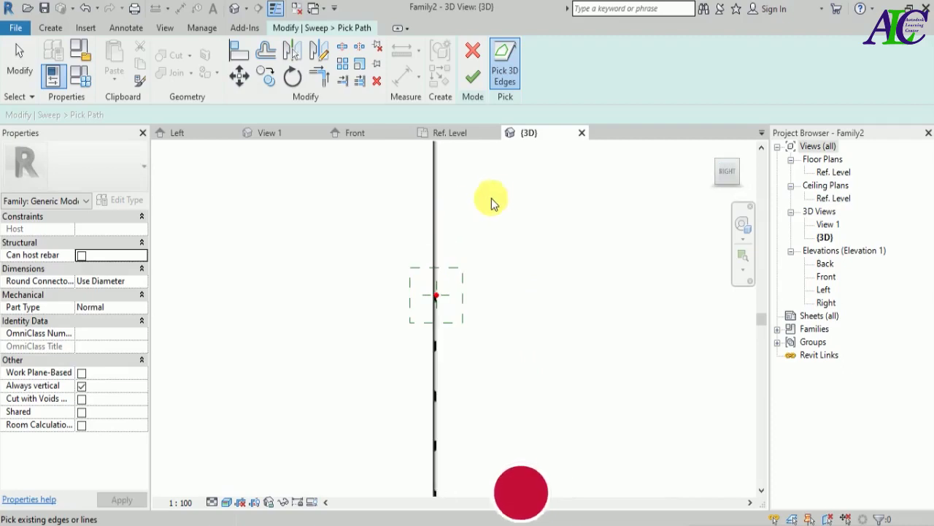
click(473, 80)
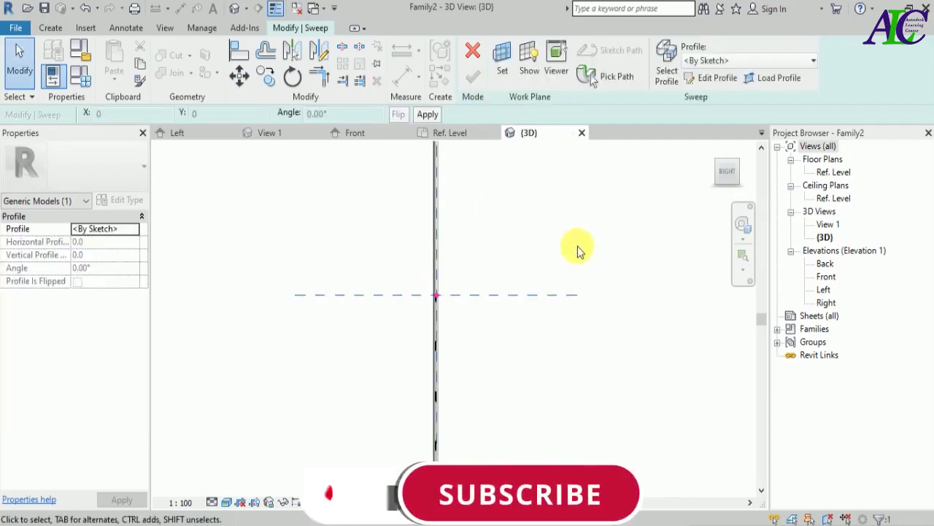
click(716, 80)
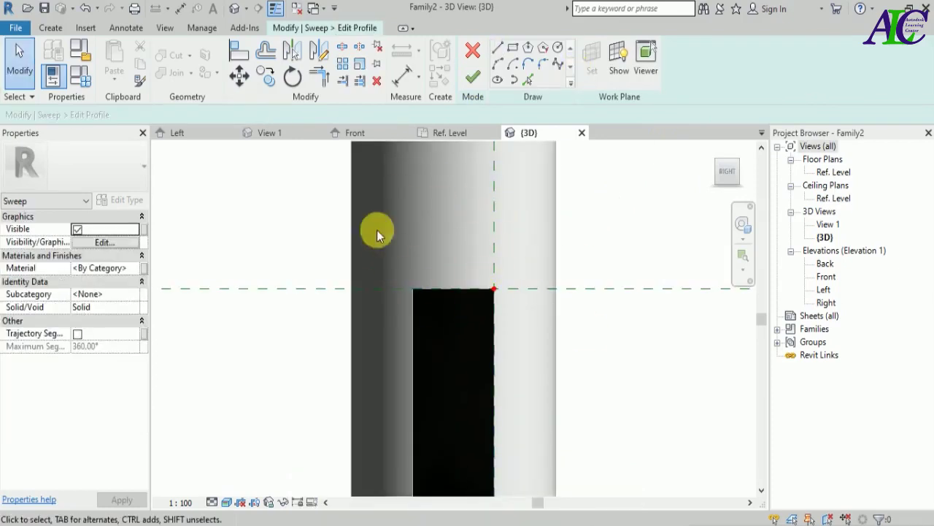
Sketch a profile circle of radius 2.5 at the path's top endpoint.
click(558, 49)
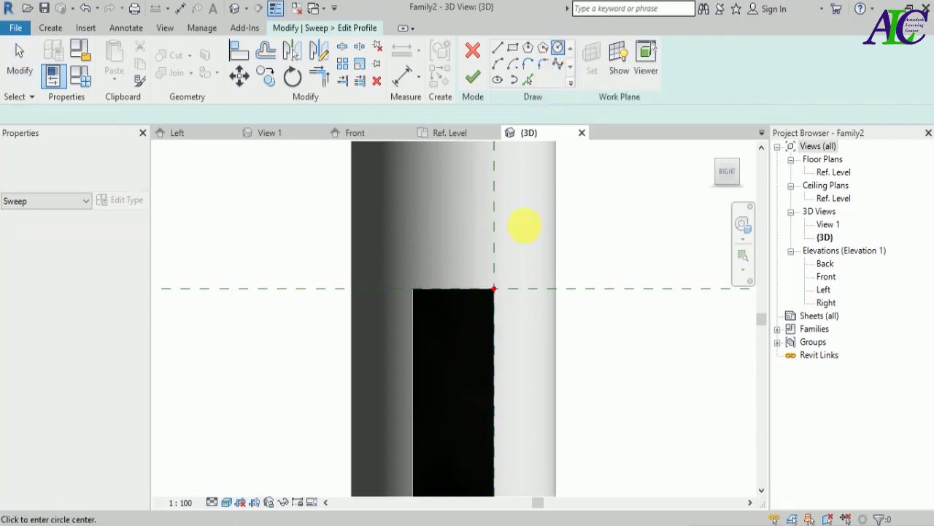
scroll(454, 351, down, 5)
scroll(478, 376, down, 3)
scroll(483, 293, up, 5)
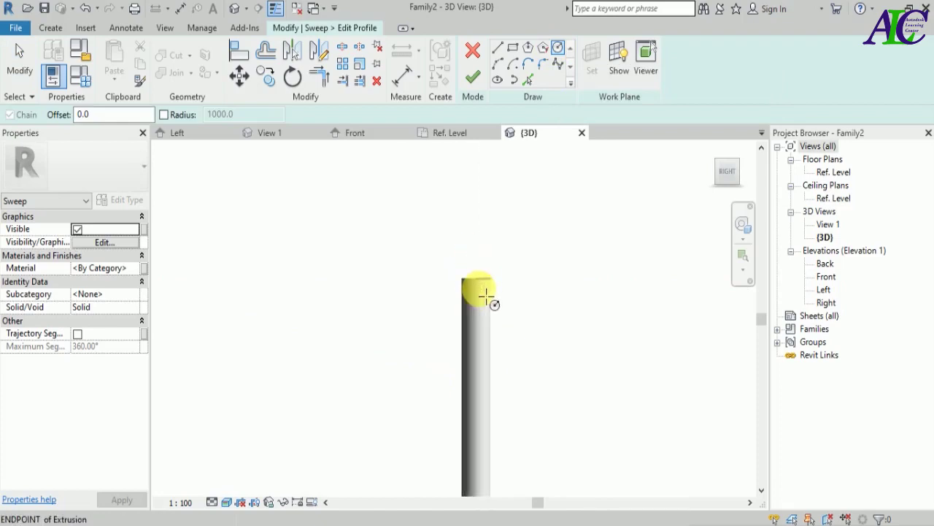
scroll(486, 276, up, 2)
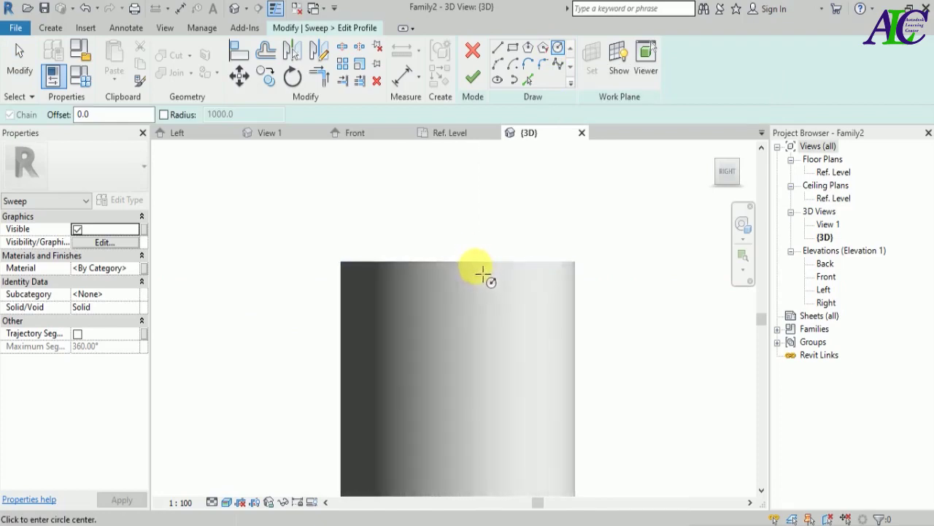
scroll(467, 267, up, 1)
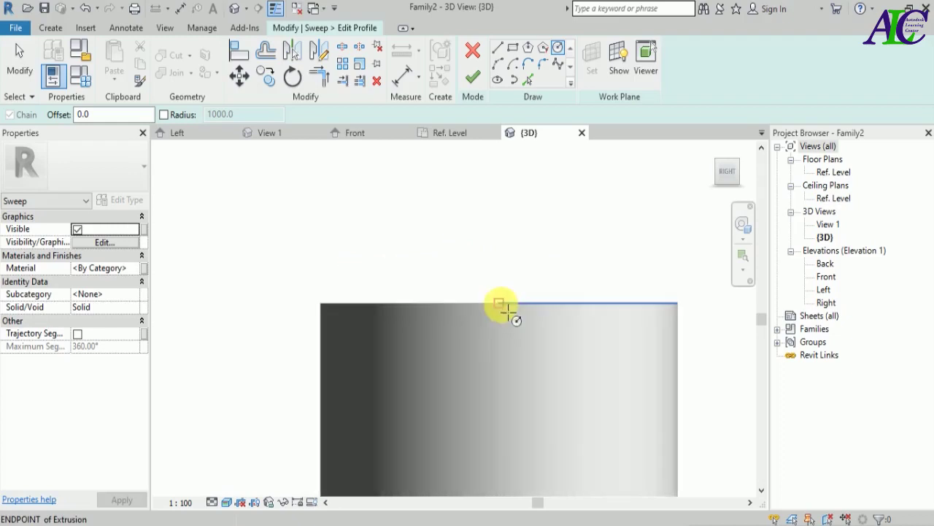
click(499, 303)
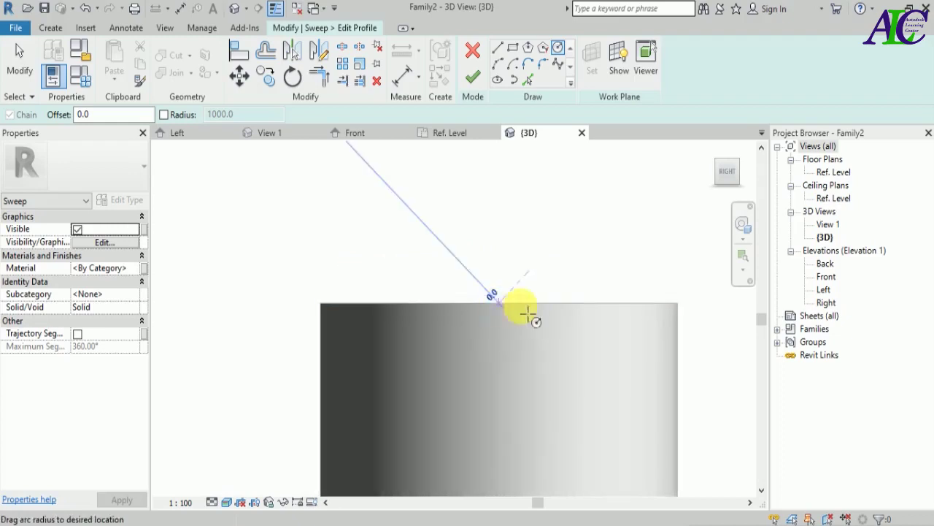
click(678, 305)
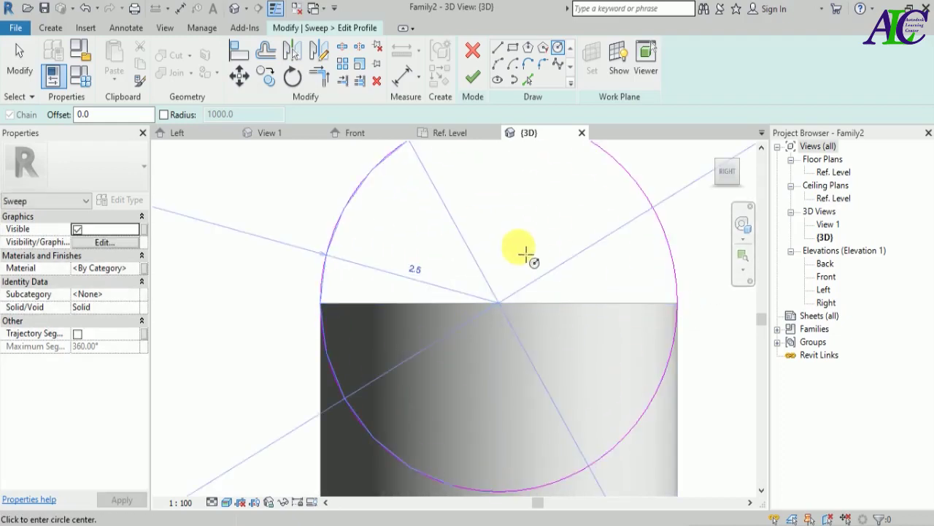
key(Escape)
key(Escape)
Move the circle so it sits around the path's end point, then finish the profile sketch.
click(239, 75)
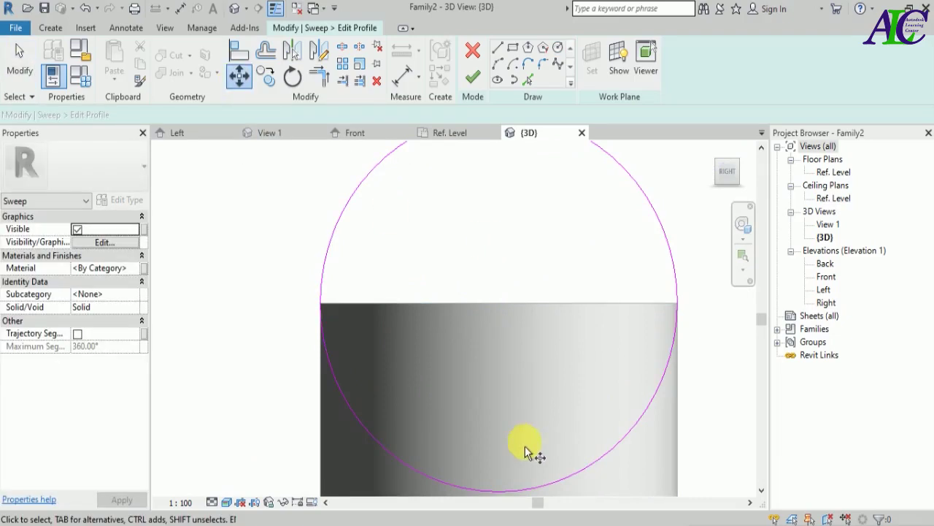
scroll(433, 240, down, 4)
click(463, 349)
click(461, 341)
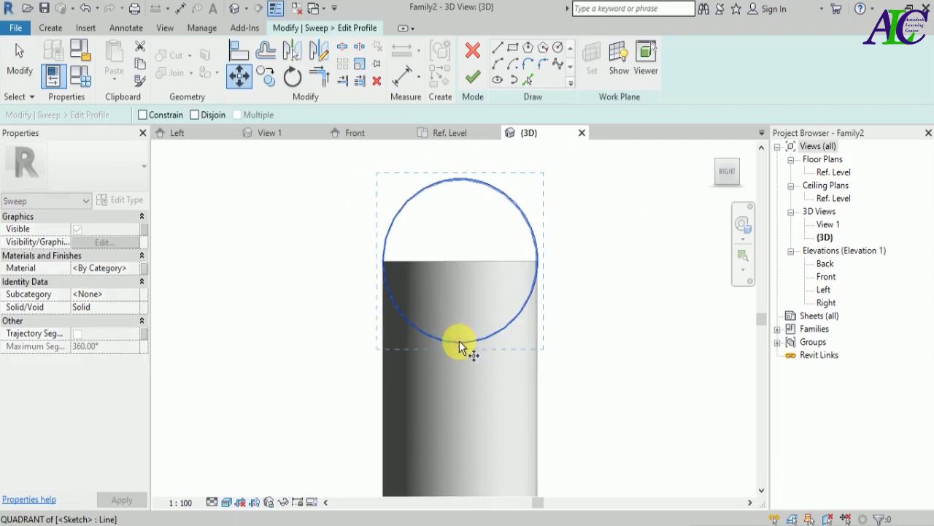
scroll(460, 341, down, 5)
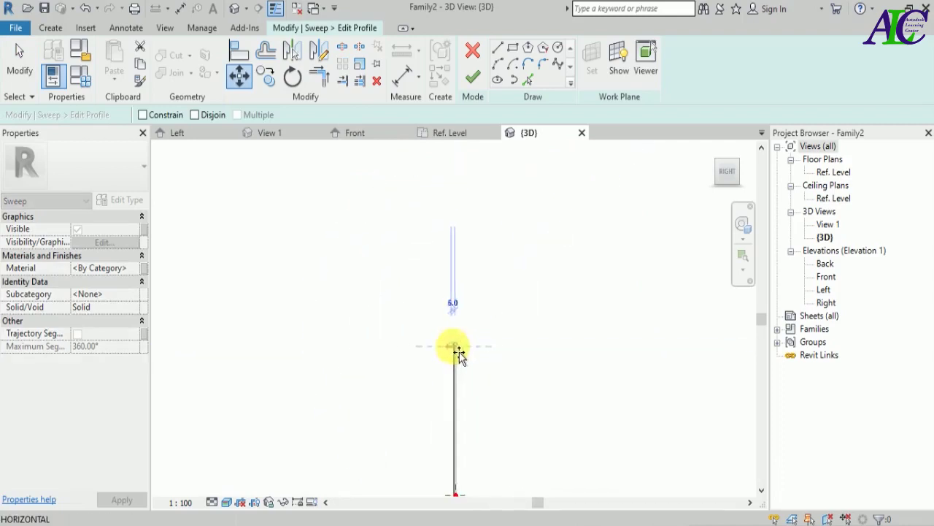
scroll(447, 453, up, 6)
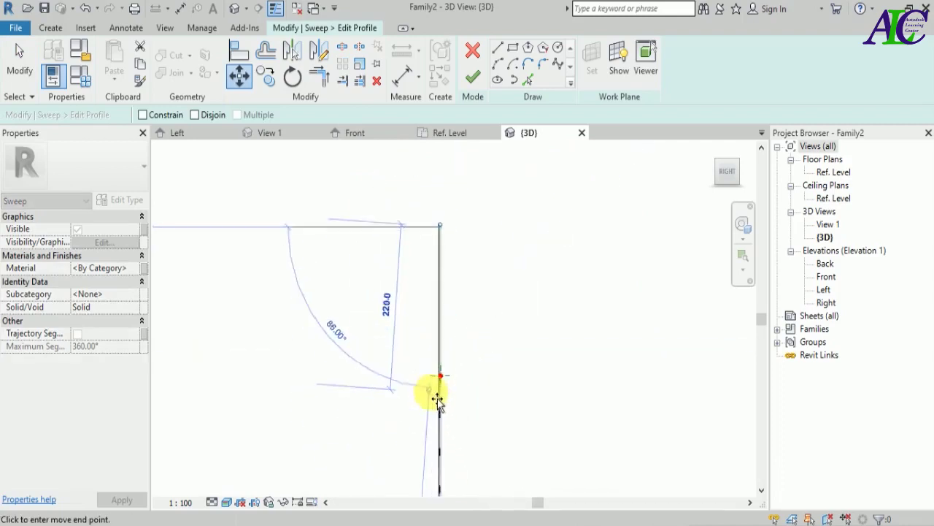
scroll(463, 334, up, 3)
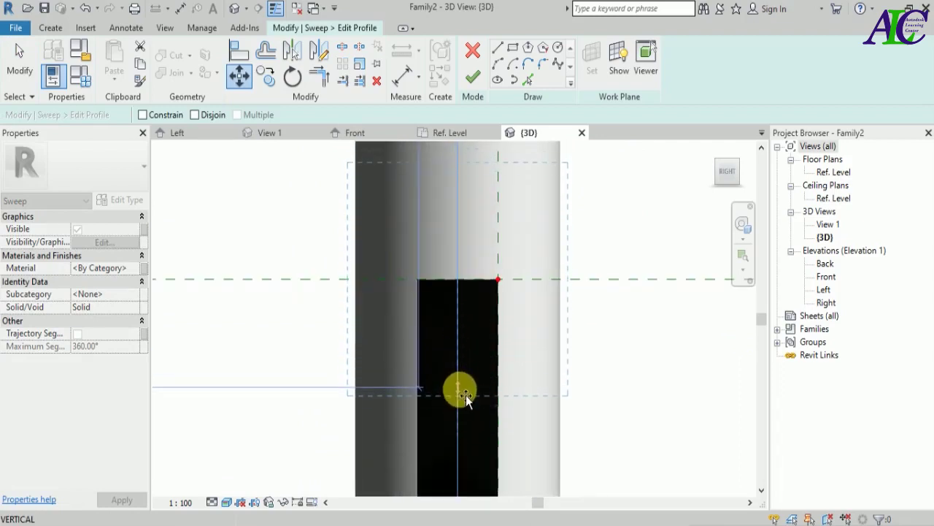
click(466, 393)
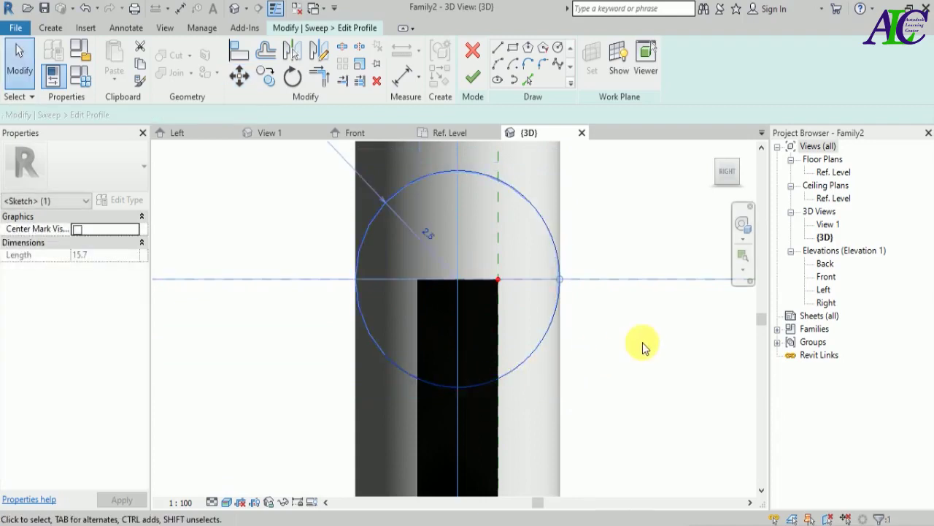
click(641, 342)
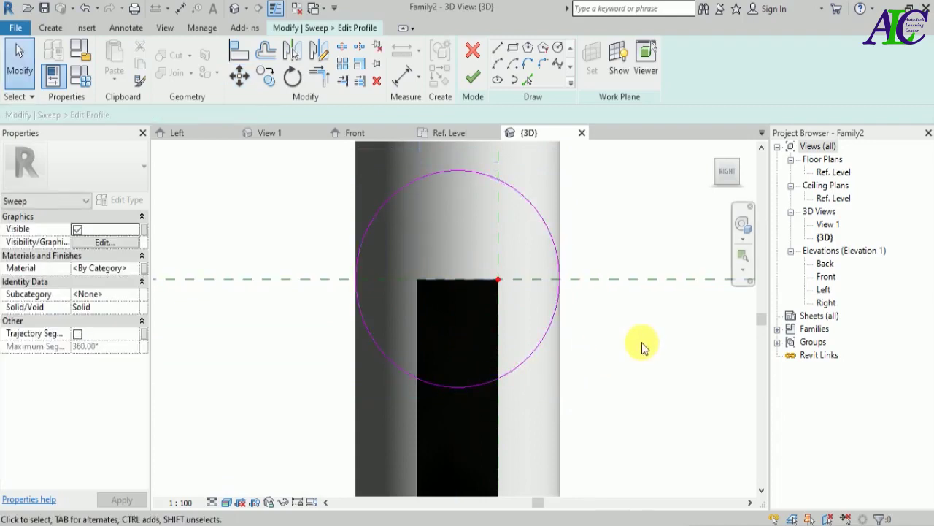
scroll(522, 349, down, 4)
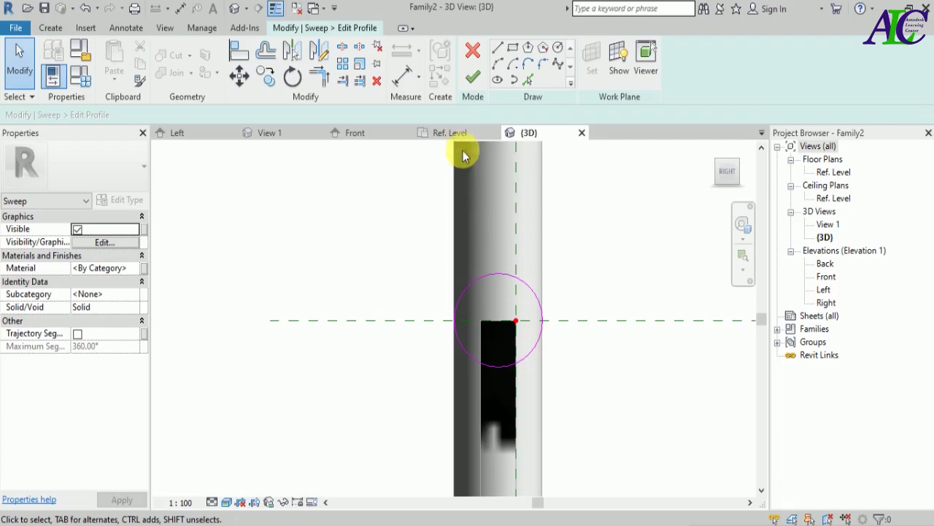
click(473, 76)
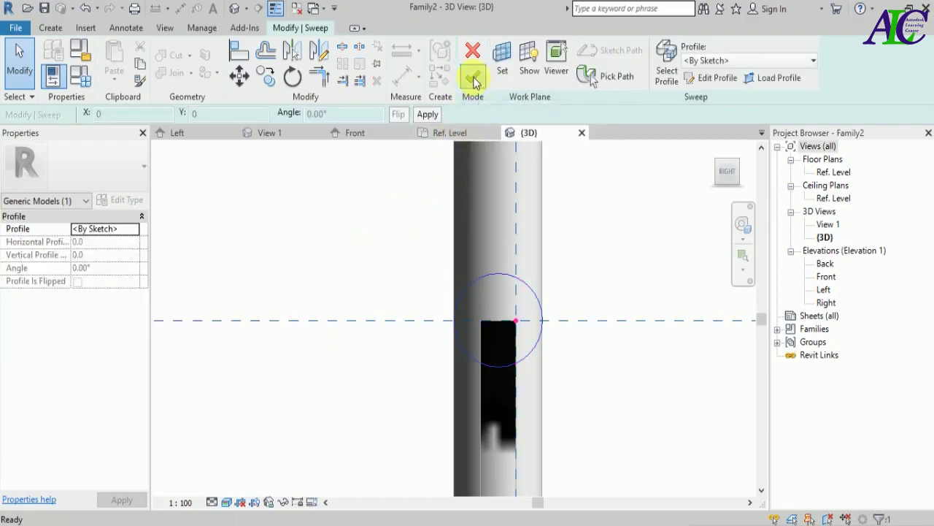
Finish the sweep and inspect the new top rail from the right and front views.
click(473, 77)
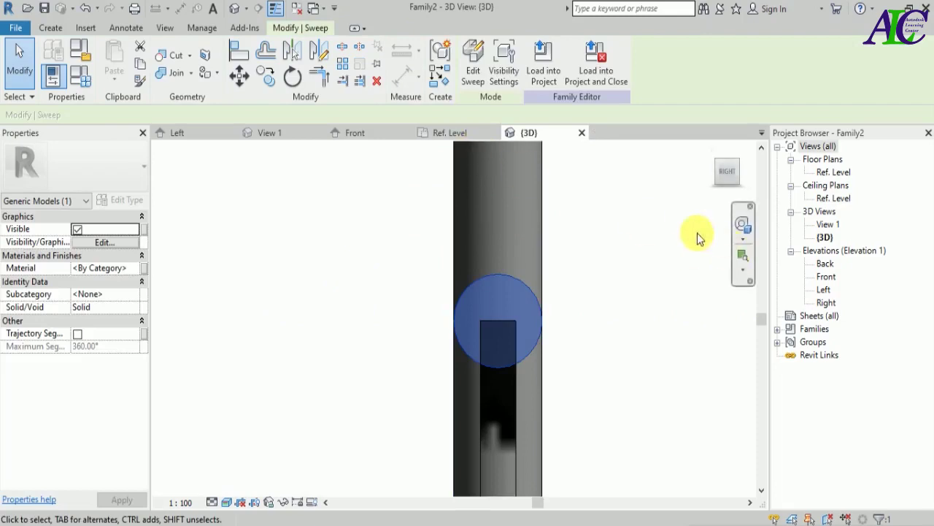
click(723, 169)
scroll(569, 386, up, 6)
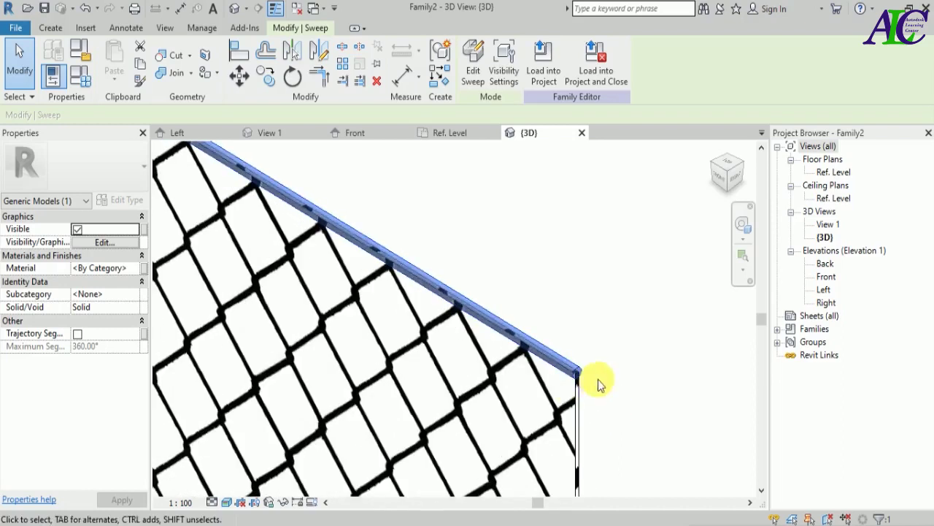
scroll(494, 282, down, 4)
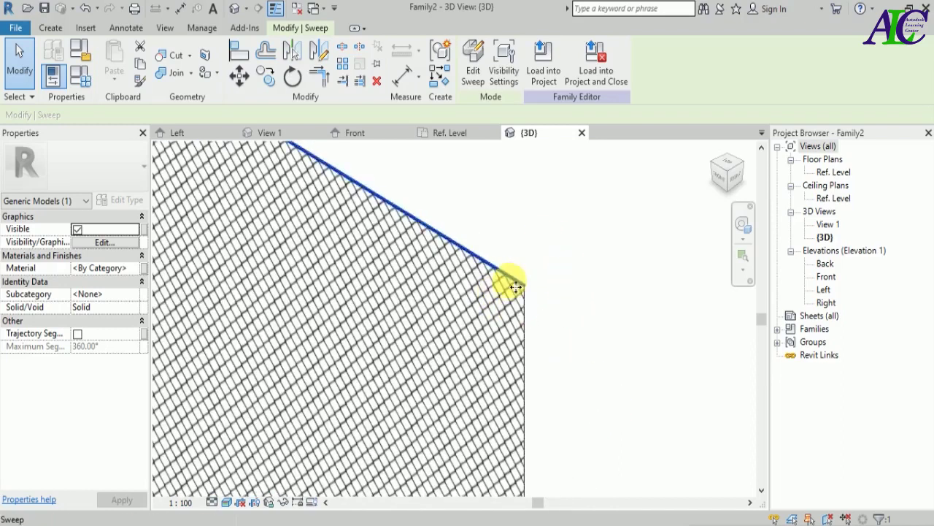
scroll(493, 252, down, 3)
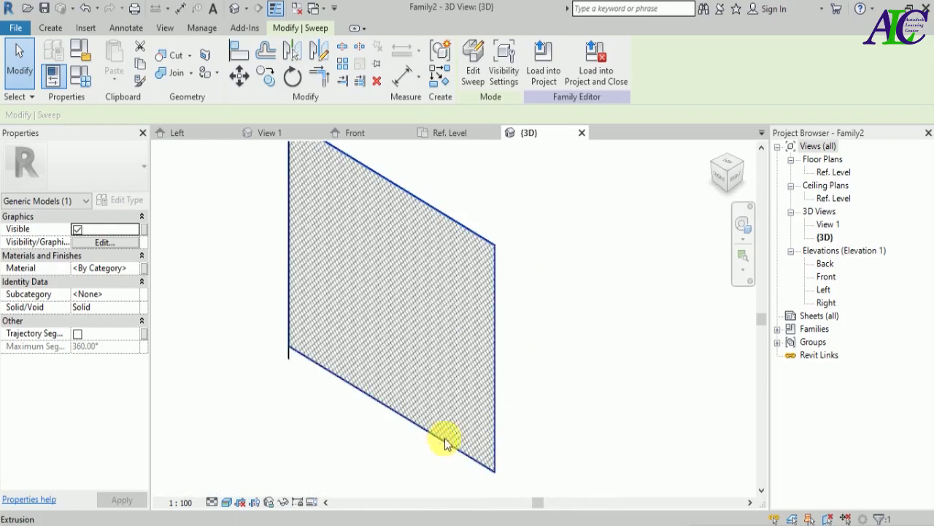
click(739, 187)
scroll(468, 311, up, 4)
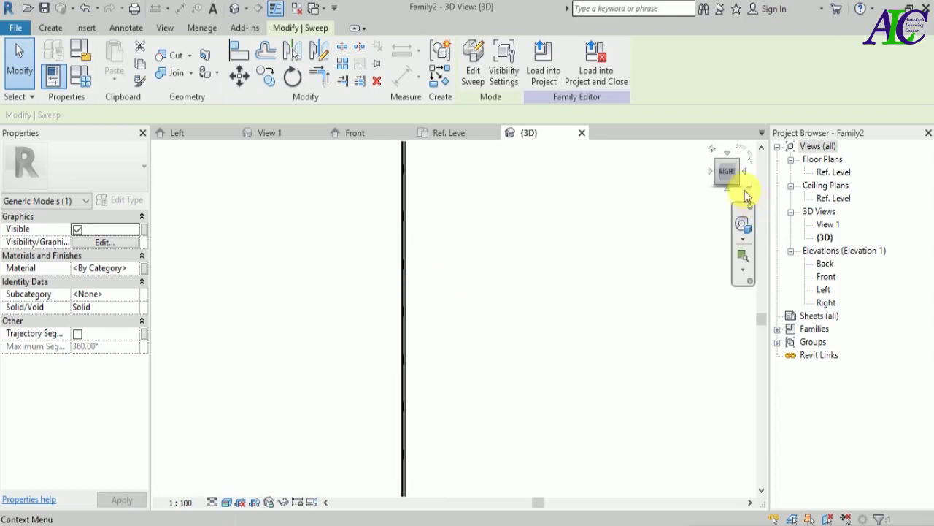
click(714, 173)
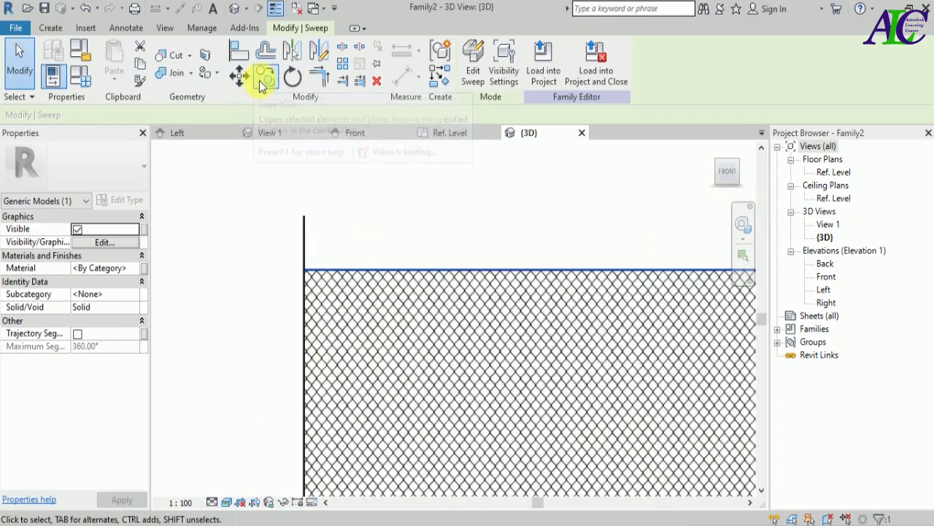
click(268, 83)
Copy the top rail from its endpoint down to the panel's bottom edge.
scroll(302, 292, up, 5)
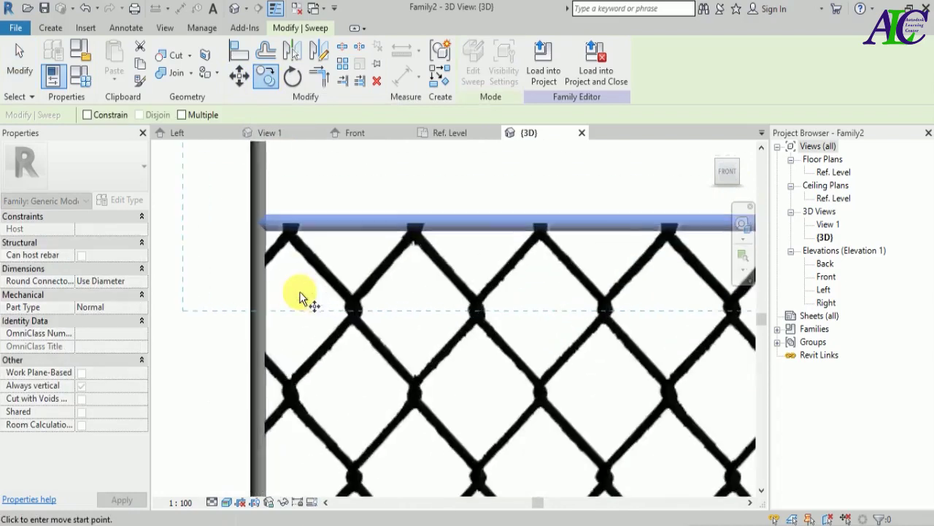
scroll(269, 233, up, 3)
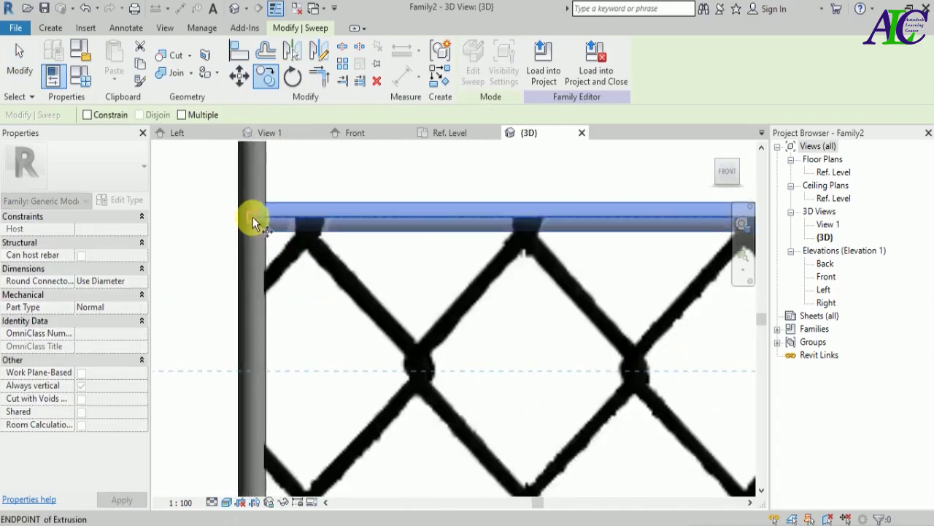
click(252, 216)
scroll(263, 241, down, 8)
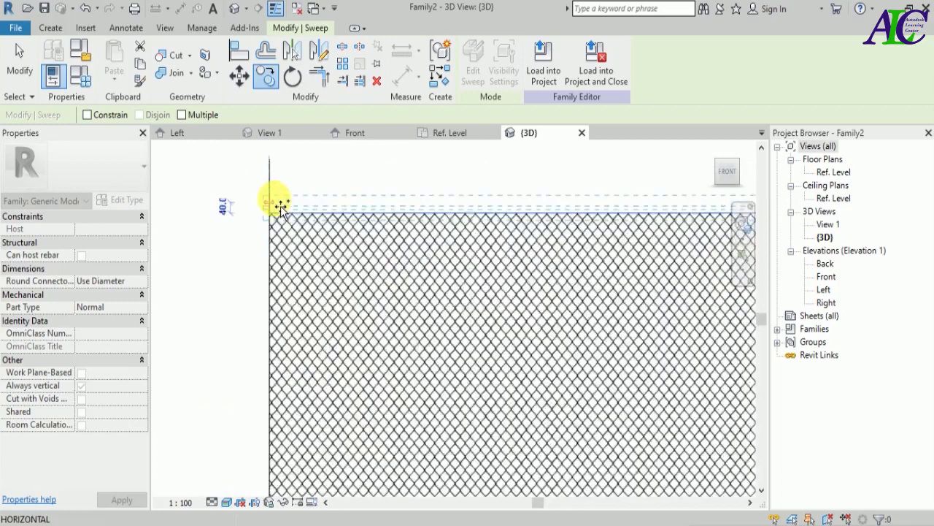
scroll(281, 453, up, 6)
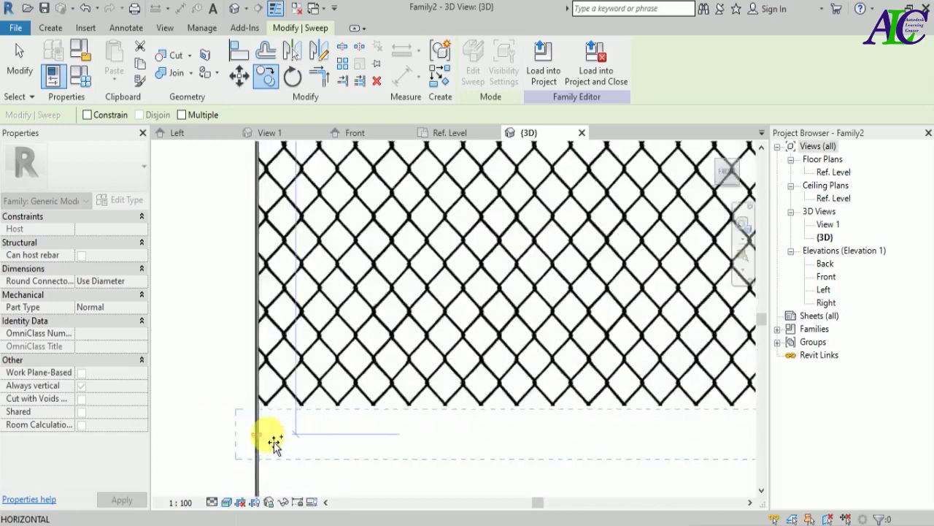
scroll(266, 432, up, 2)
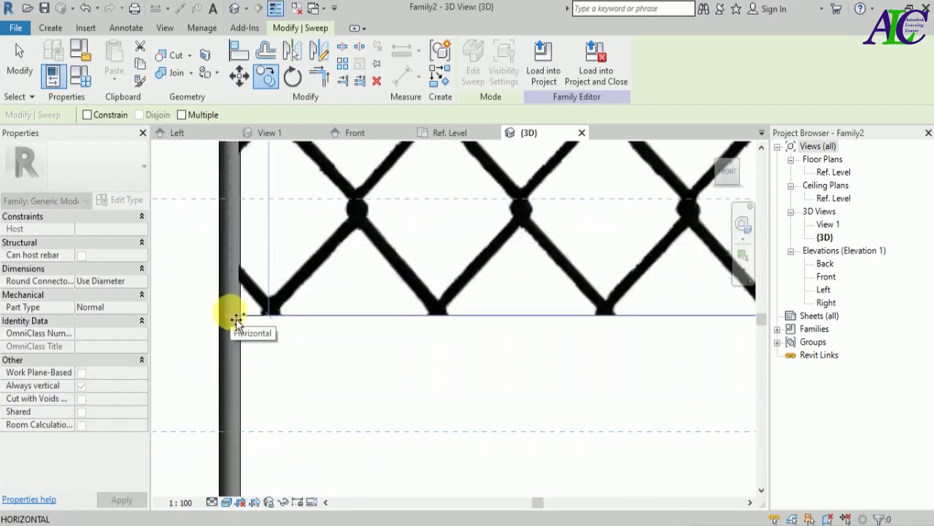
click(233, 320)
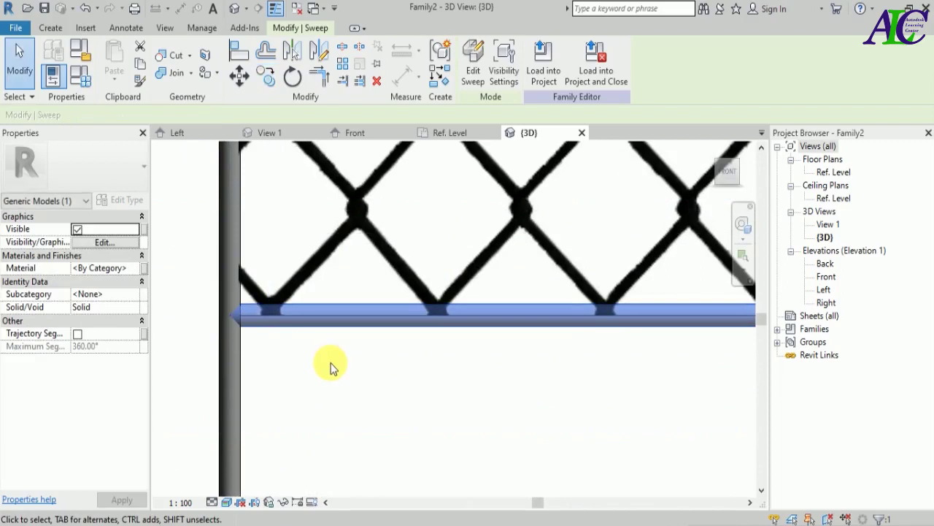
click(330, 367)
scroll(332, 372, down, 6)
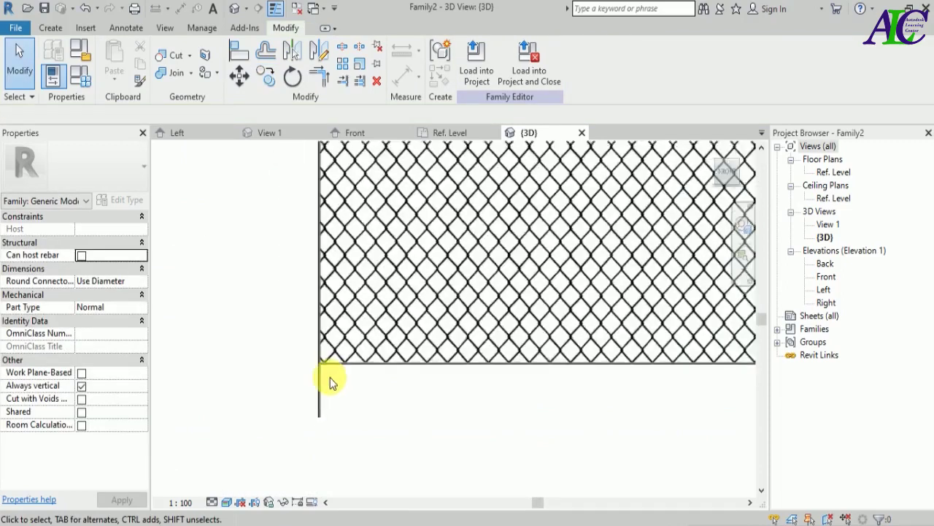
scroll(304, 384, down, 1)
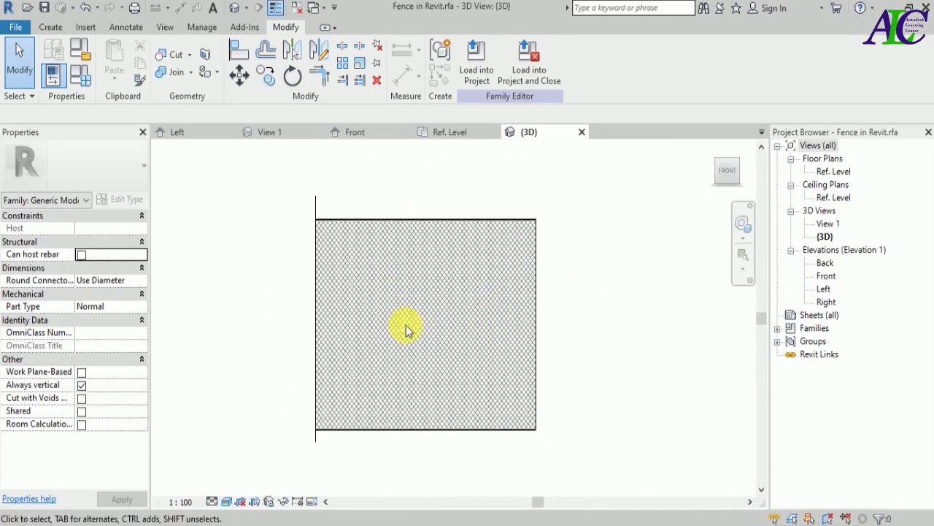
Create a new family from the Generic Model line based.rft template, using the list view of templates.
click(16, 27)
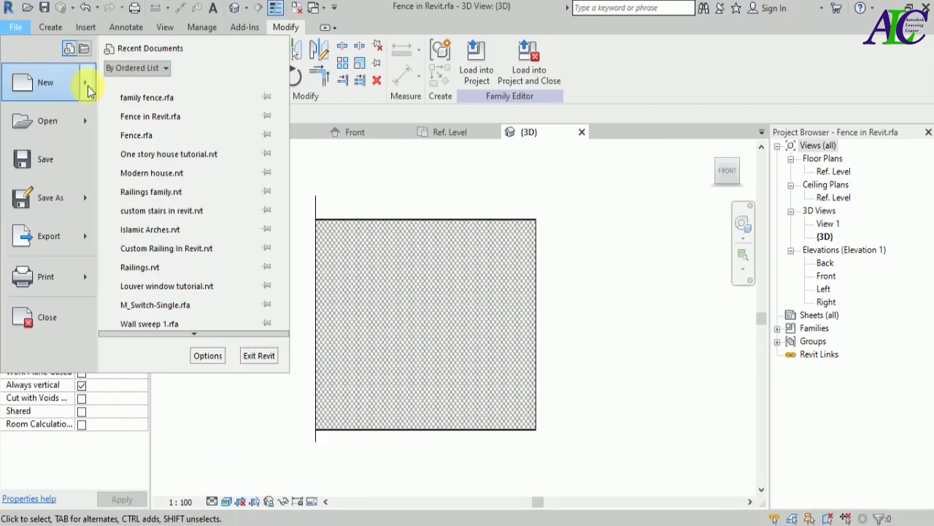
mouse_move(88, 85)
click(171, 138)
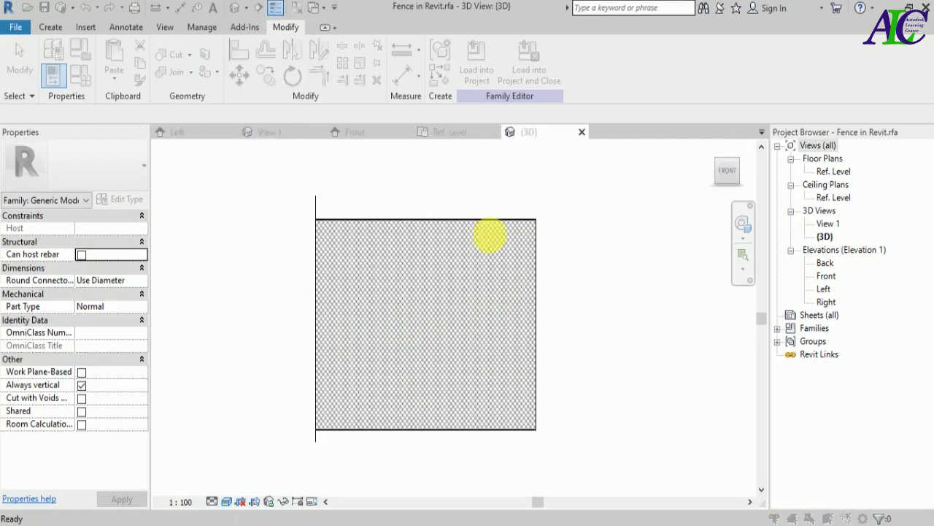
scroll(592, 364, down, 8)
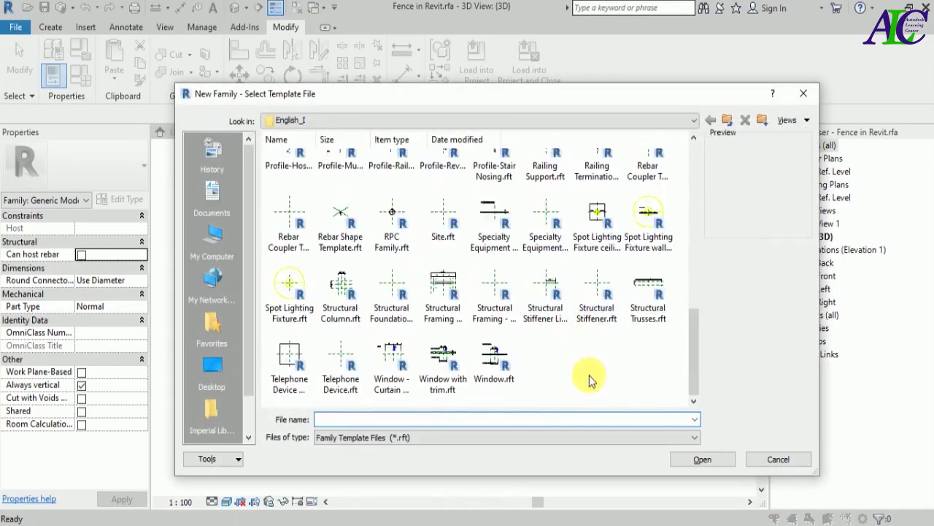
right_click(599, 386)
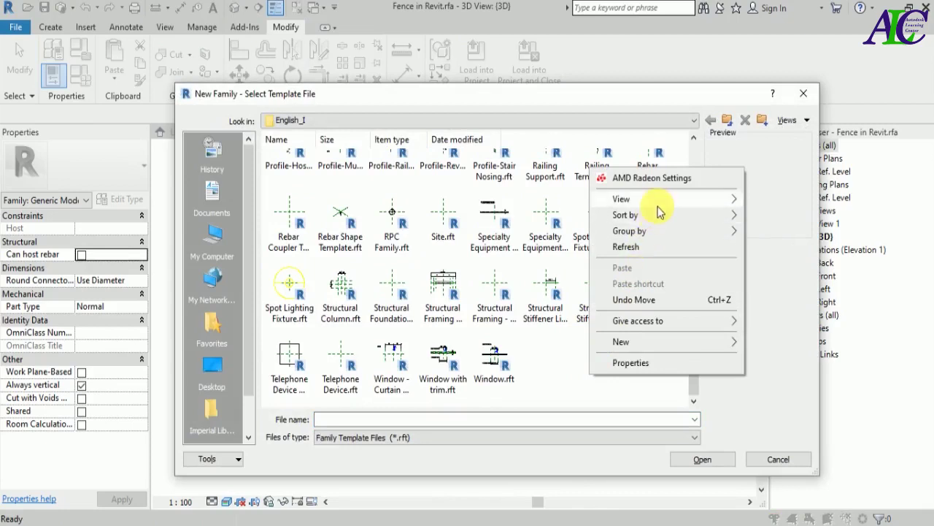
mouse_move(664, 207)
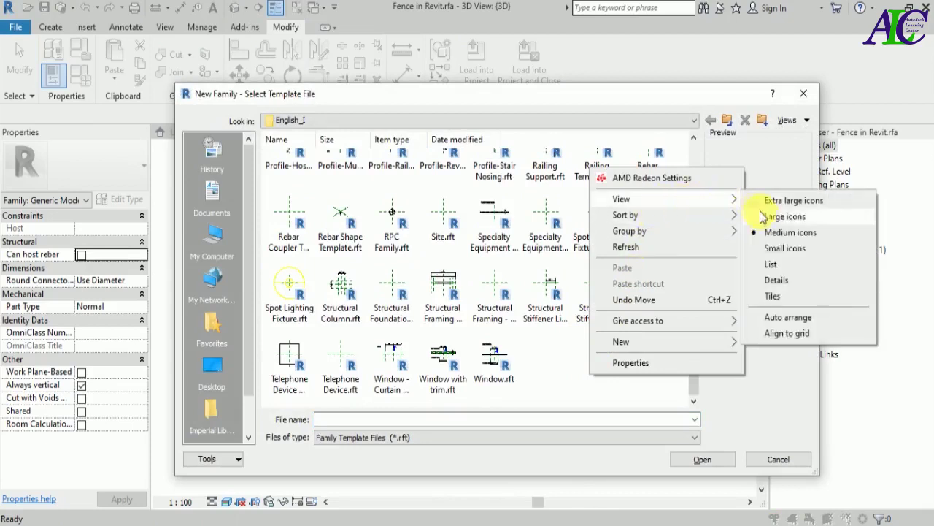
click(772, 264)
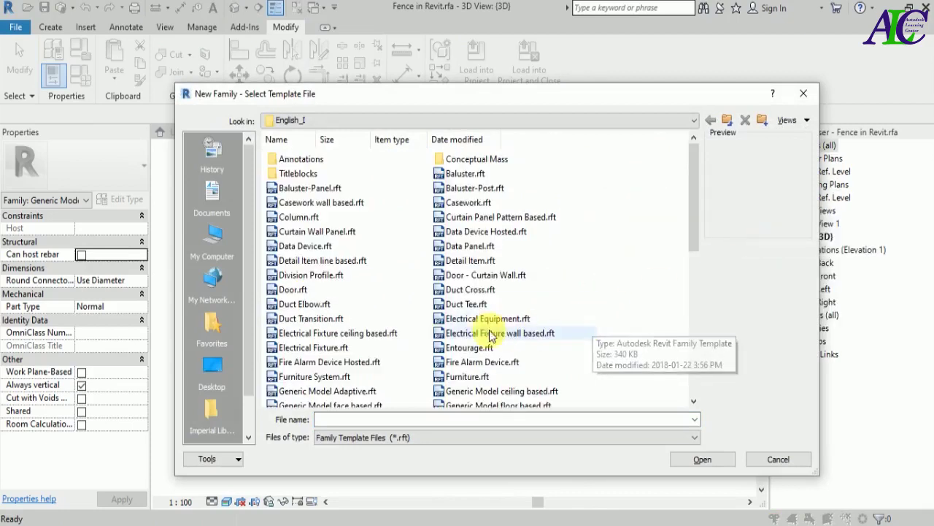
scroll(361, 333, down, 6)
scroll(353, 326, up, 2)
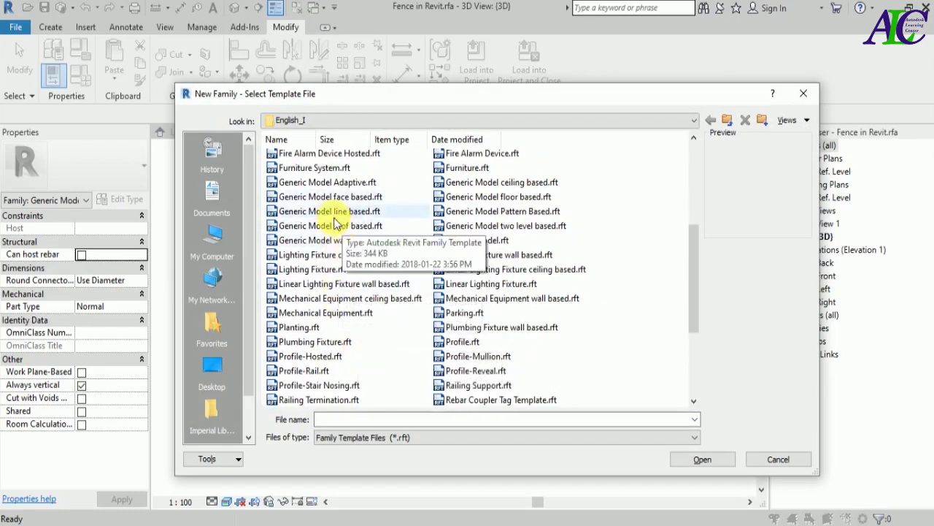
click(307, 211)
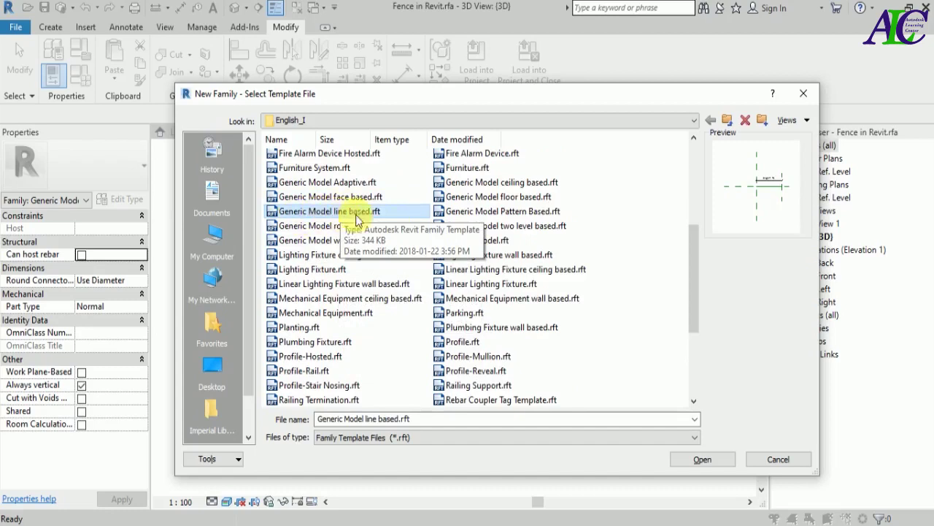
click(701, 459)
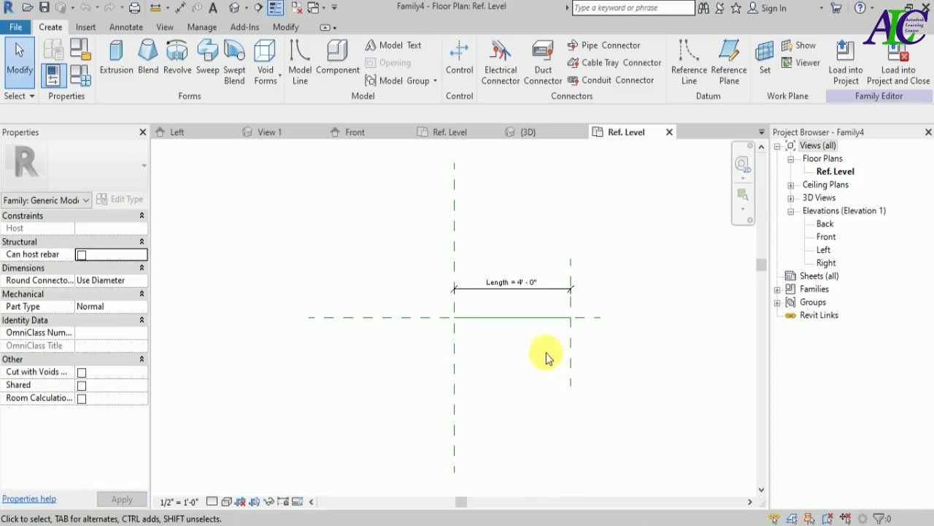
scroll(517, 325, up, 1)
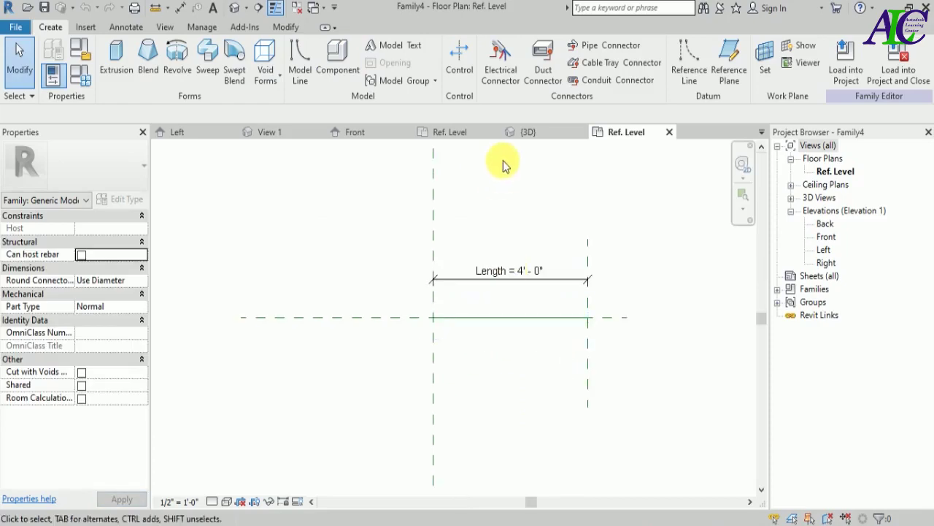
click(463, 135)
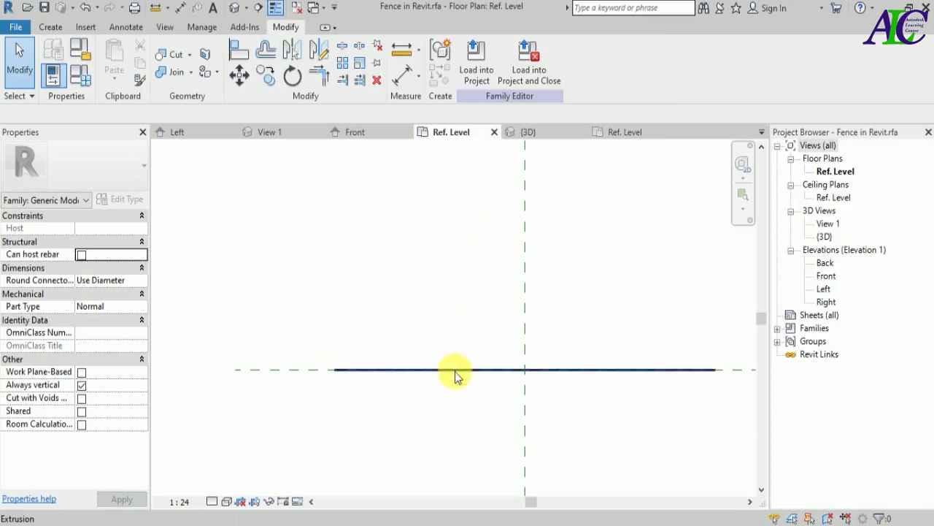
Load the Fence in Revit family into Family4 and place one fence on the centre reference plane.
click(456, 375)
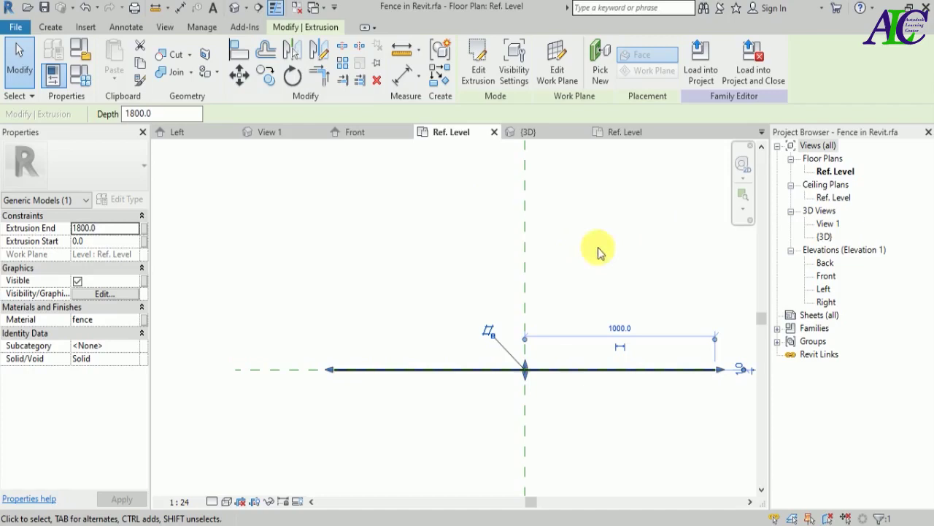
click(700, 61)
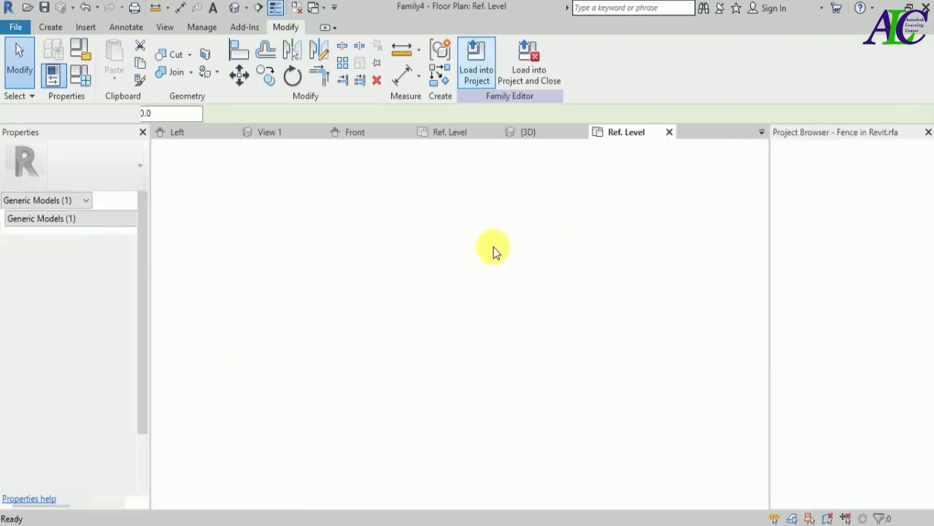
scroll(547, 341, up, 5)
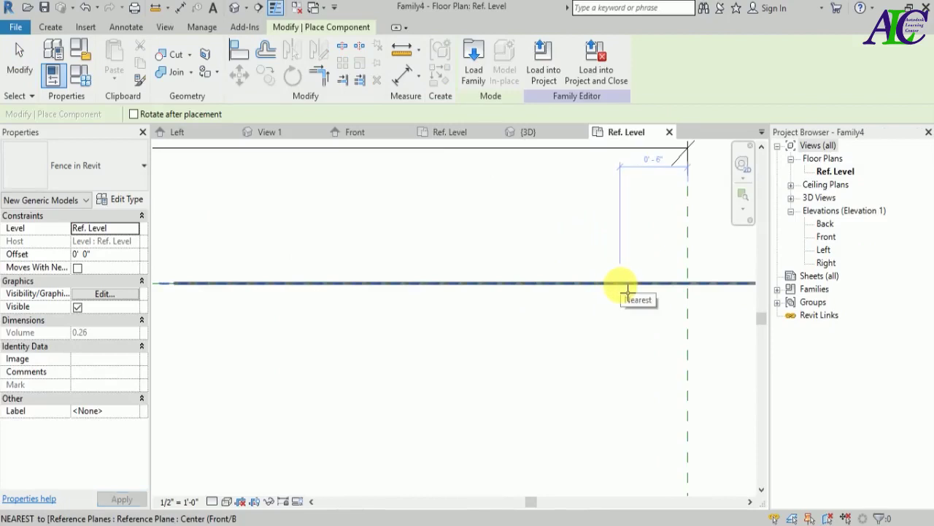
click(627, 292)
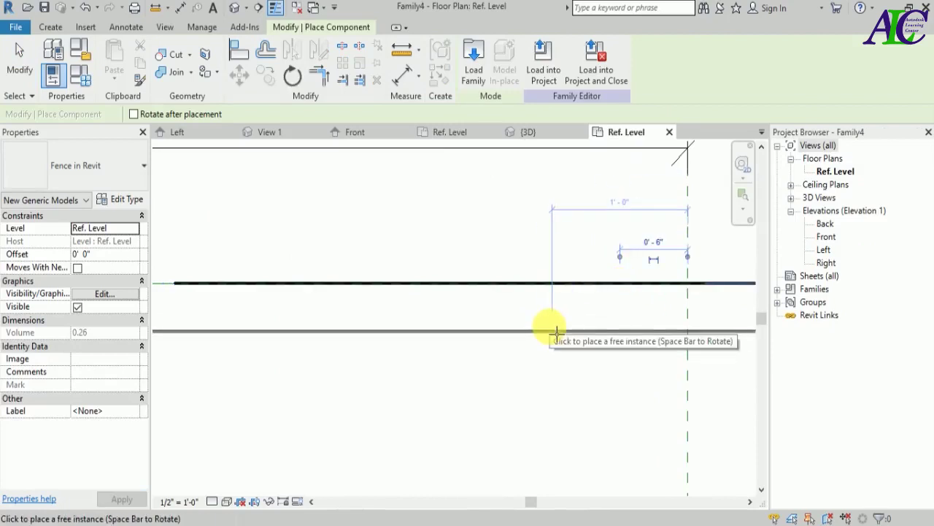
key(Escape)
key(Escape)
scroll(427, 371, down, 2)
scroll(246, 312, up, 1)
scroll(241, 316, up, 2)
scroll(302, 313, up, 3)
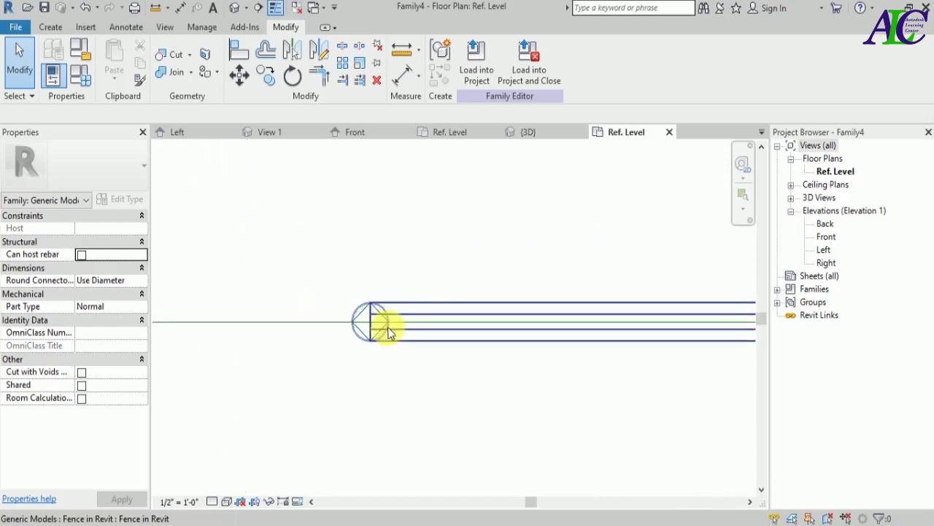
scroll(389, 332, up, 1)
scroll(484, 332, down, 2)
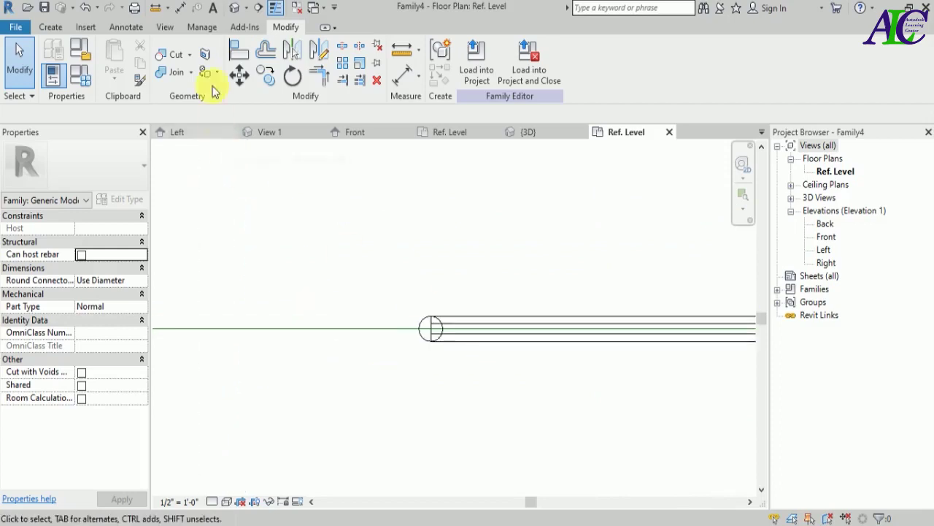
Align the fence end to the Left reference plane.
click(239, 51)
scroll(473, 390, down, 2)
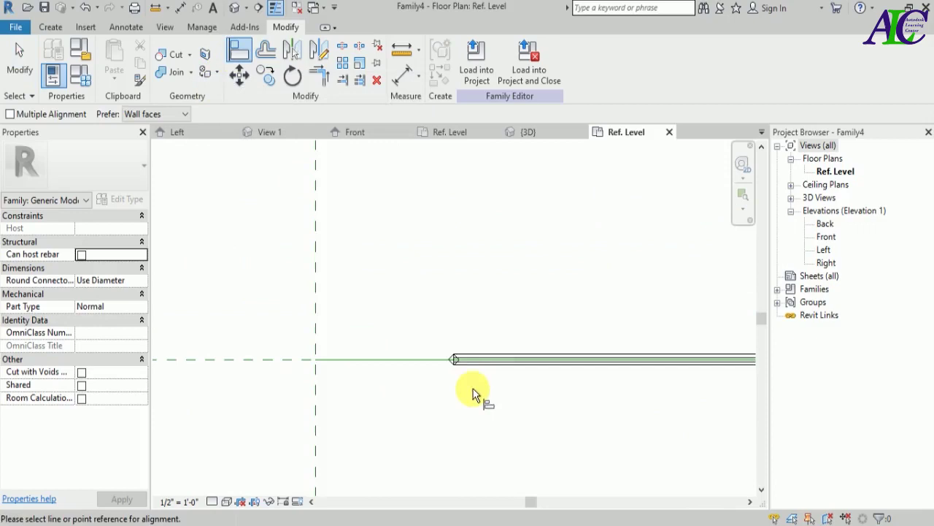
click(317, 311)
scroll(455, 366, up, 4)
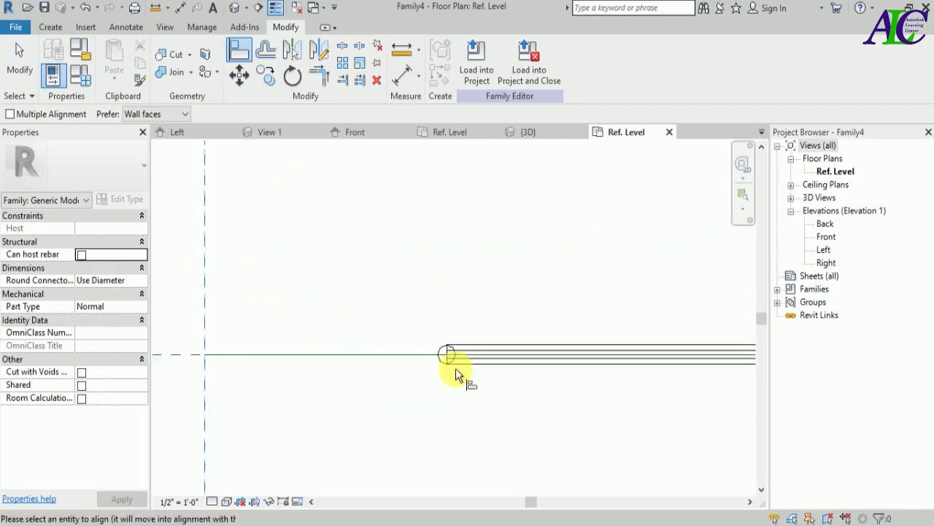
scroll(460, 361, up, 1)
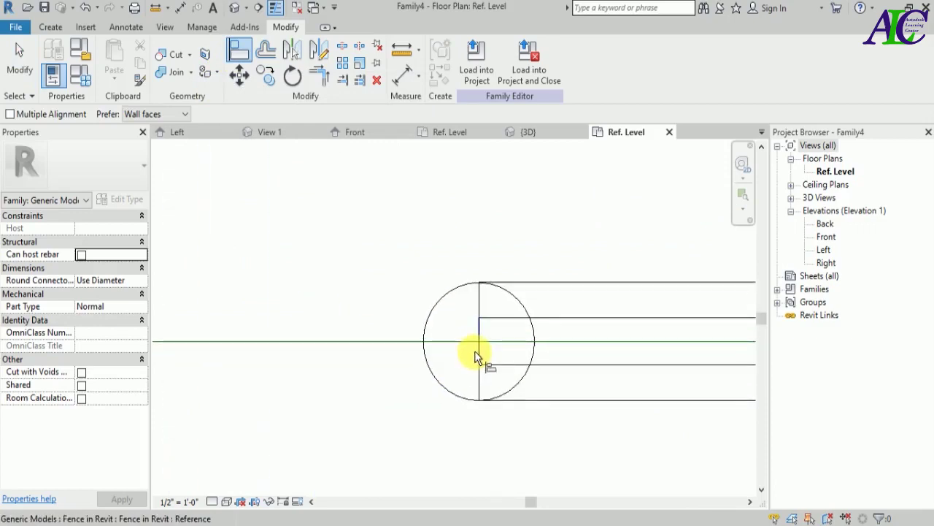
click(475, 355)
Align the fence profile centre onto the Center (Front/Back) reference plane.
scroll(438, 379, down, 4)
scroll(308, 340, up, 5)
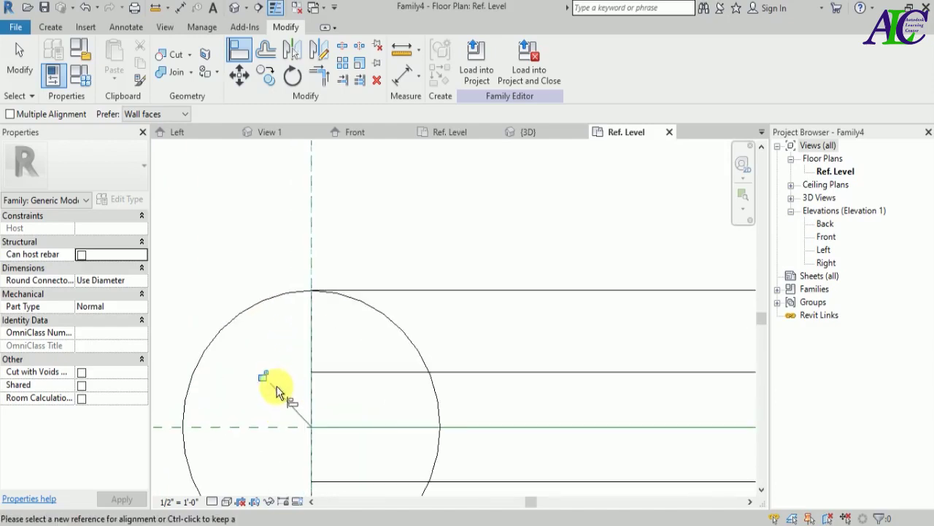
scroll(353, 346, down, 3)
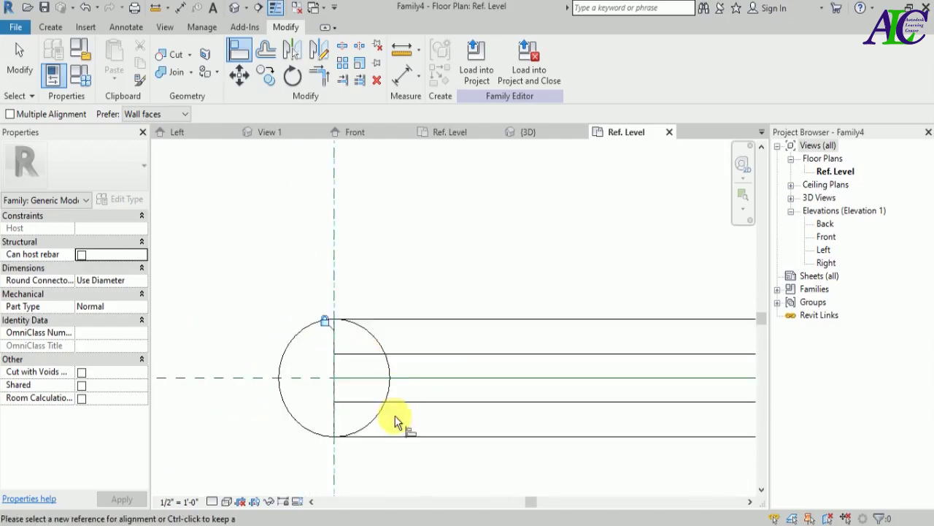
scroll(361, 390, up, 2)
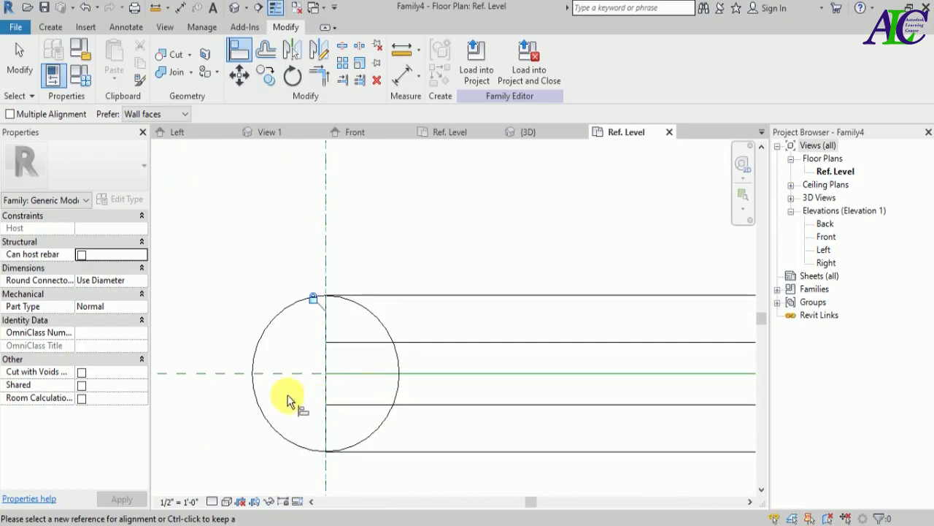
click(210, 374)
click(419, 375)
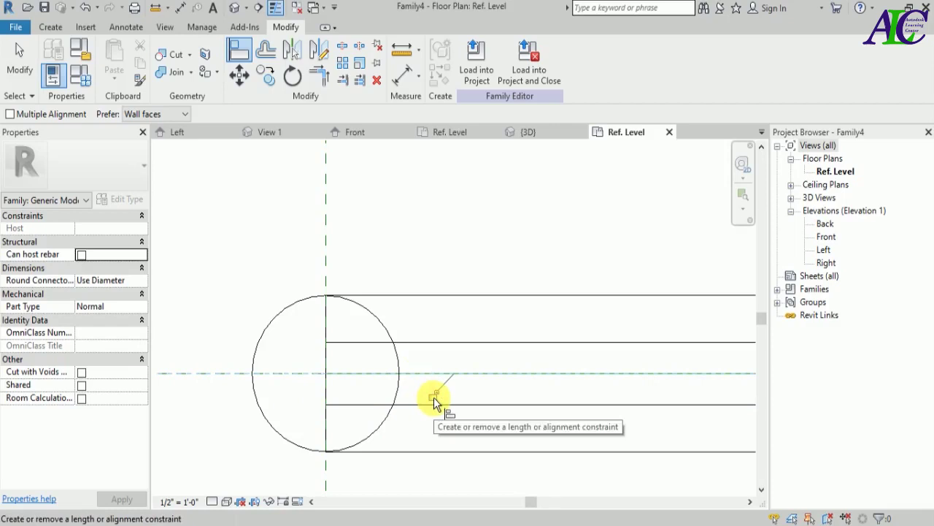
scroll(320, 345, down, 3)
scroll(358, 370, down, 3)
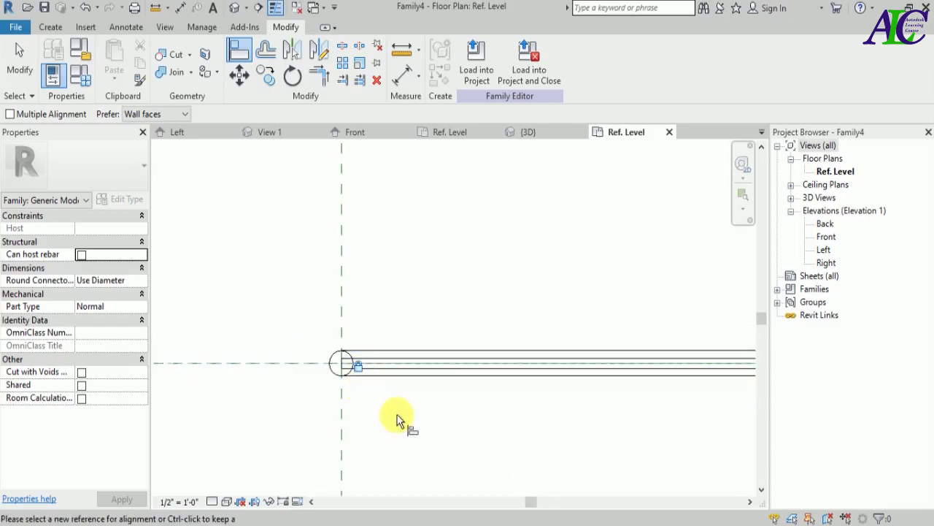
key(Escape)
key(Escape)
scroll(296, 374, down, 3)
scroll(299, 385, down, 5)
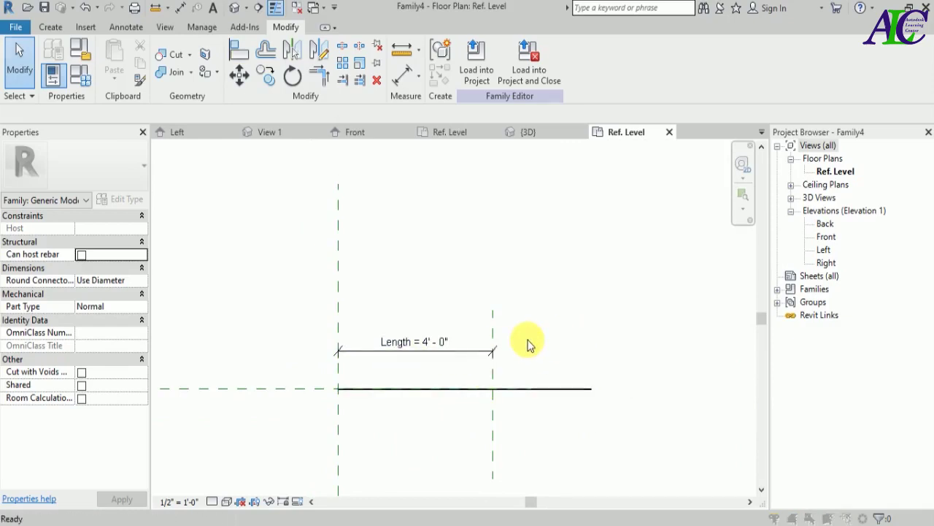
Switch length units to Millimeters via UN, so the fence length reads 1219.
key(u)
key(n)
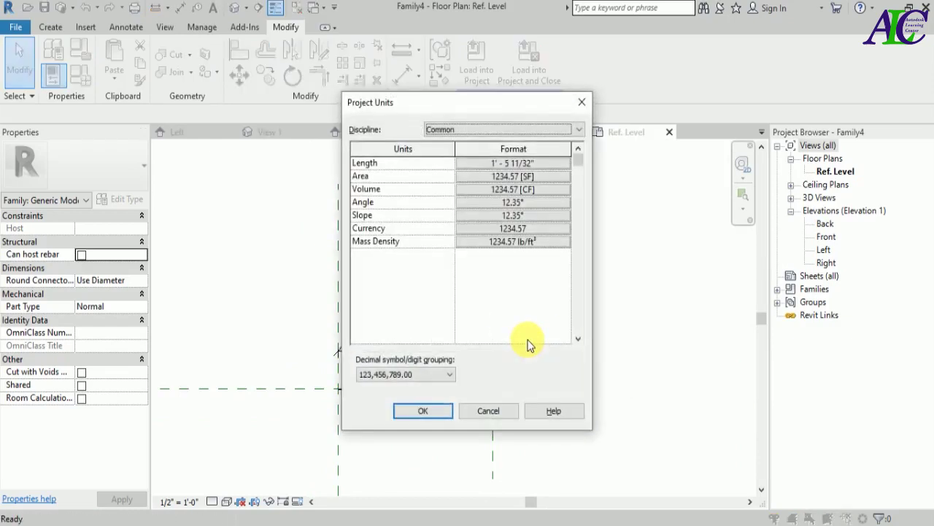
click(545, 162)
click(542, 189)
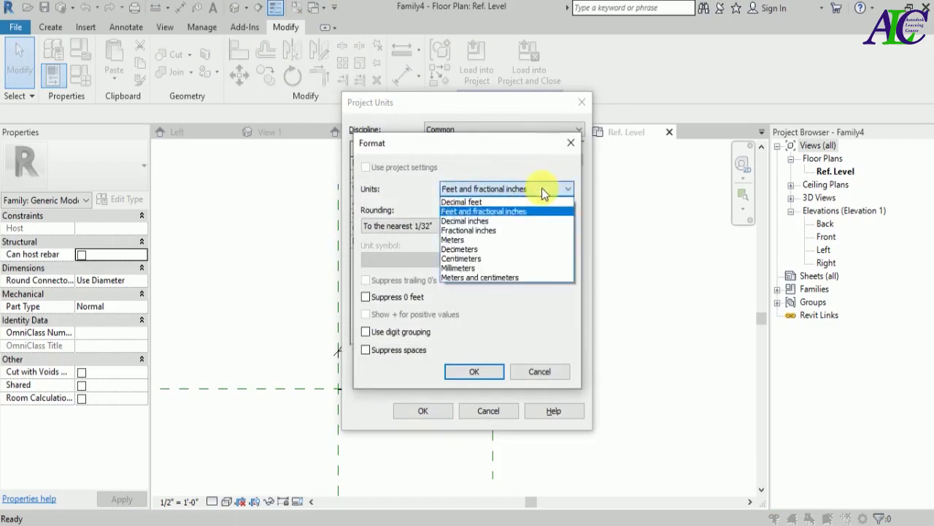
click(510, 266)
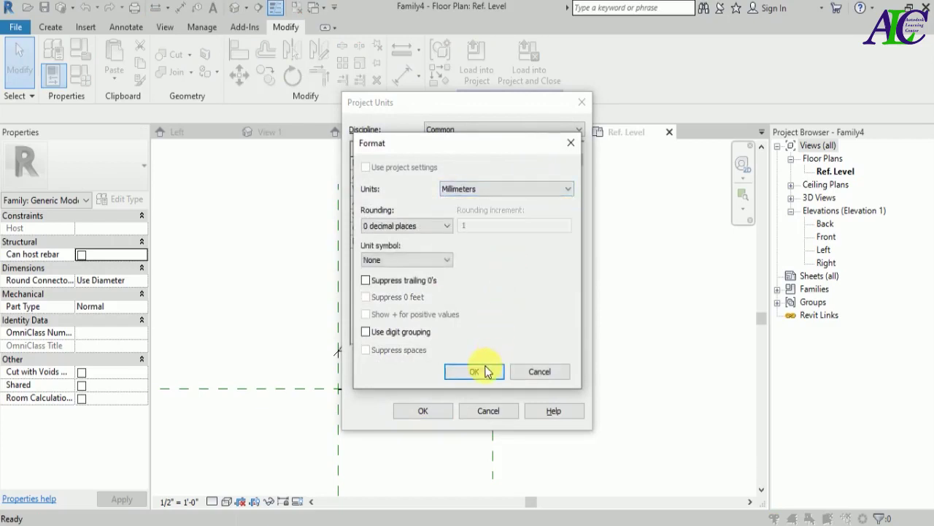
click(484, 370)
click(423, 411)
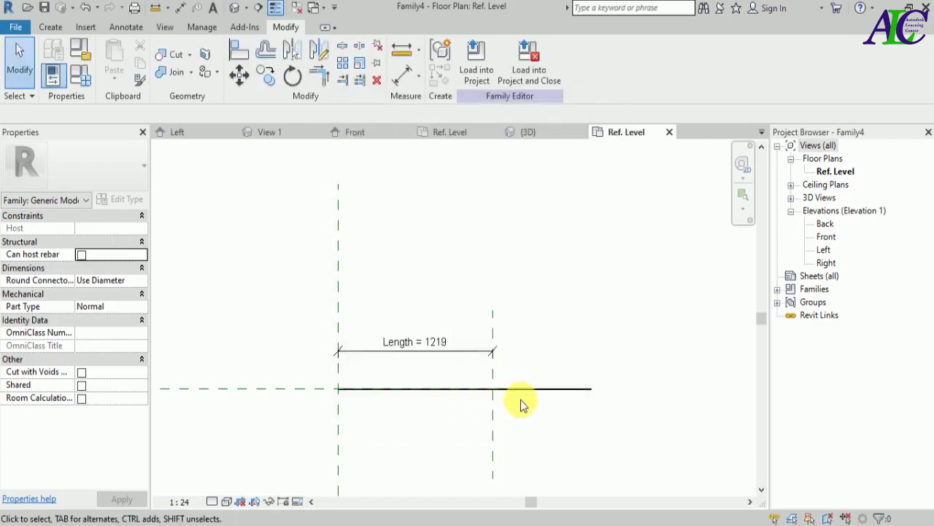
scroll(521, 402, up, 2)
scroll(346, 290, down, 3)
Drag the Right reference plane rightward until the Length dimension reads 5900.
scroll(365, 314, down, 1)
scroll(419, 323, up, 2)
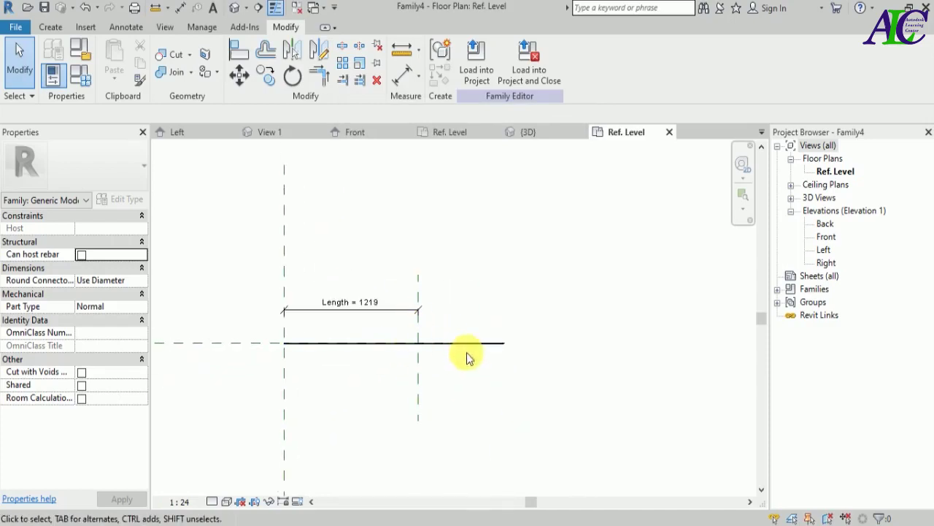
scroll(376, 332, up, 1)
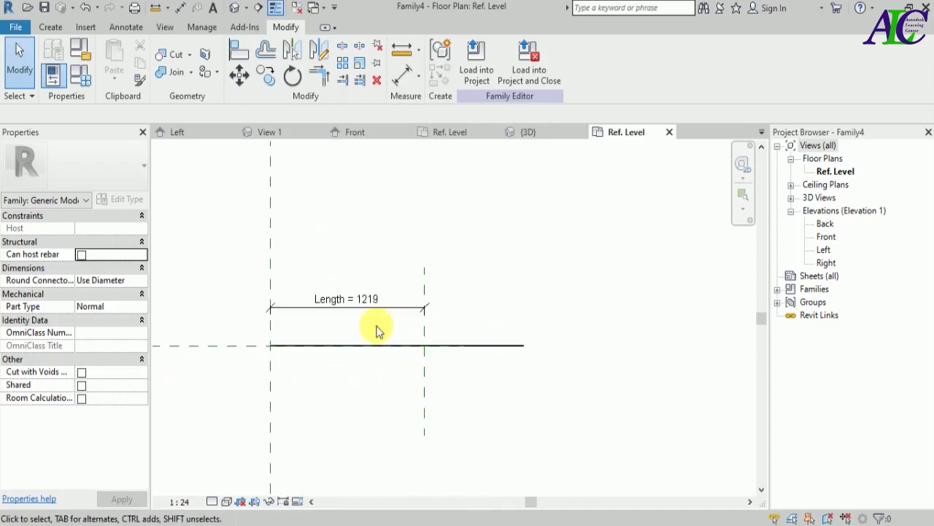
click(425, 336)
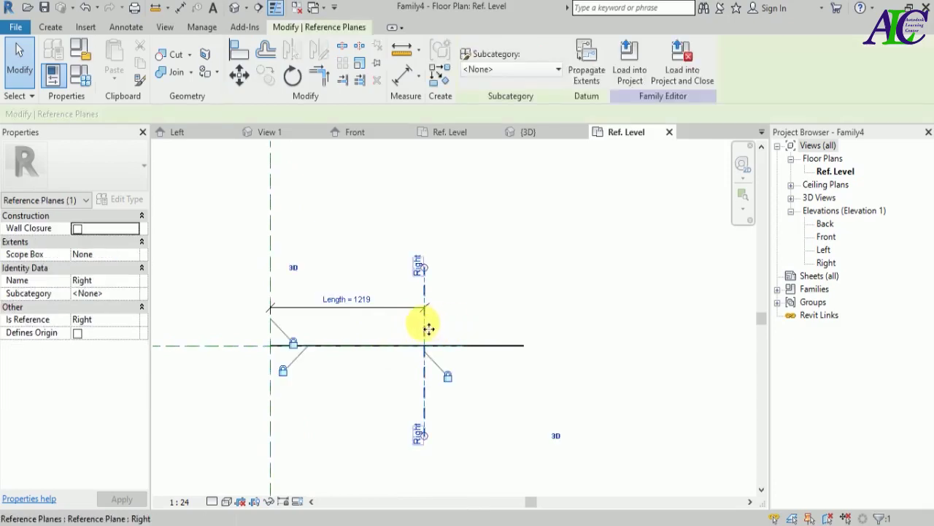
drag(429, 329, 722, 316)
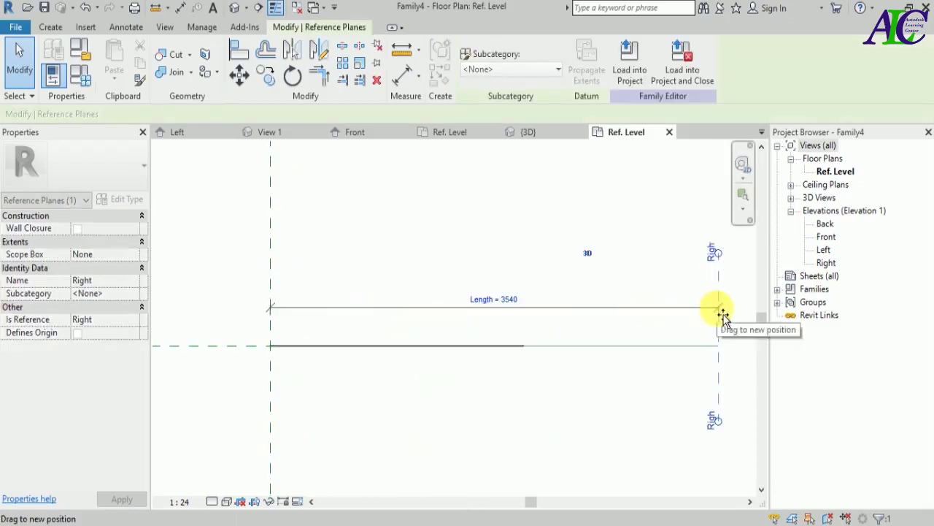
scroll(411, 333, down, 3)
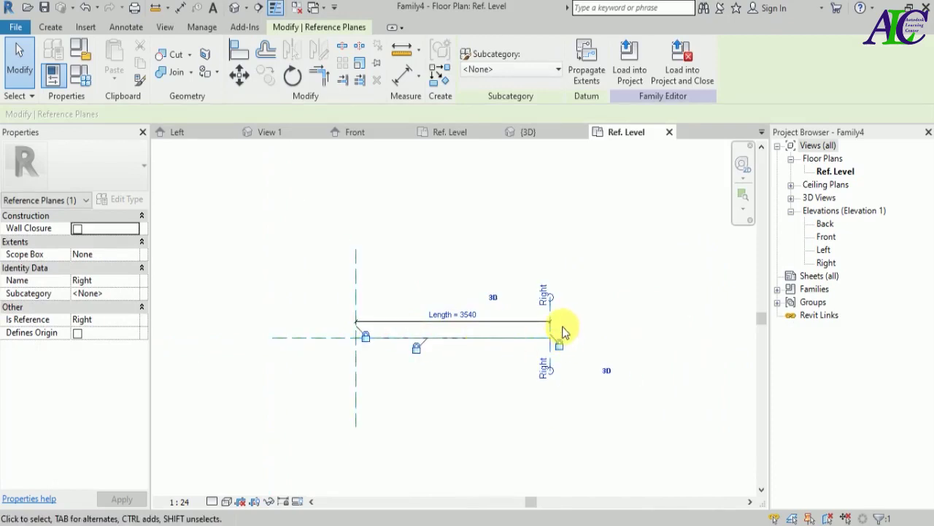
scroll(480, 340, down, 2)
scroll(501, 333, up, 2)
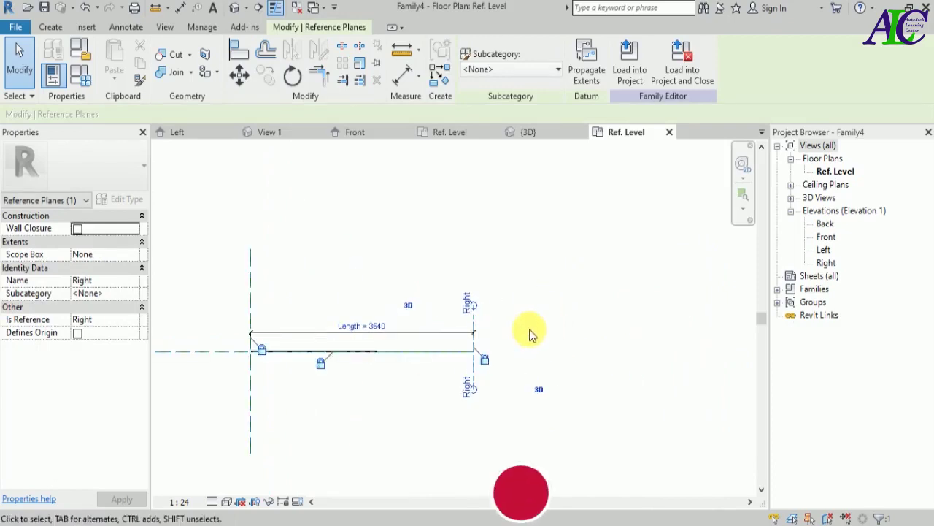
scroll(525, 334, up, 3)
drag(491, 356, 717, 338)
scroll(487, 338, down, 2)
click(416, 409)
scroll(344, 399, up, 3)
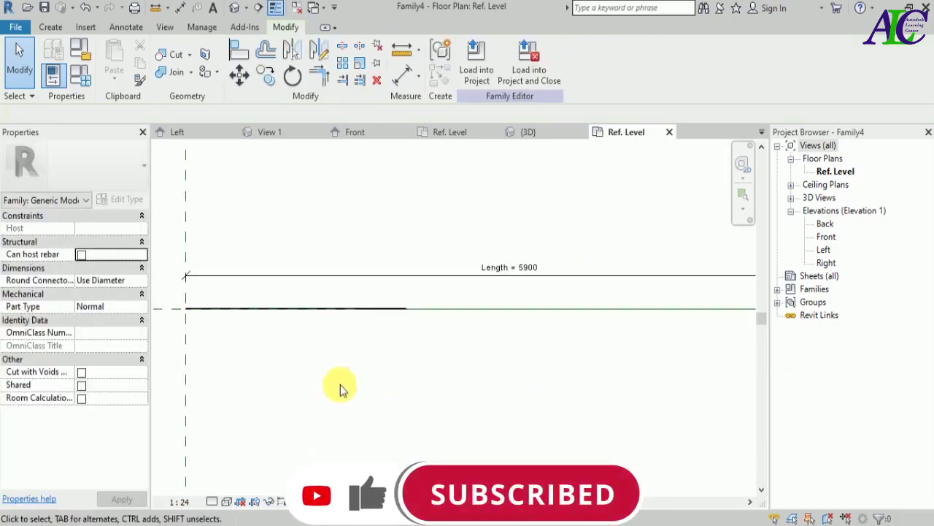
Select the fence and start an Array with Move To set to Last.
scroll(412, 357, up, 1)
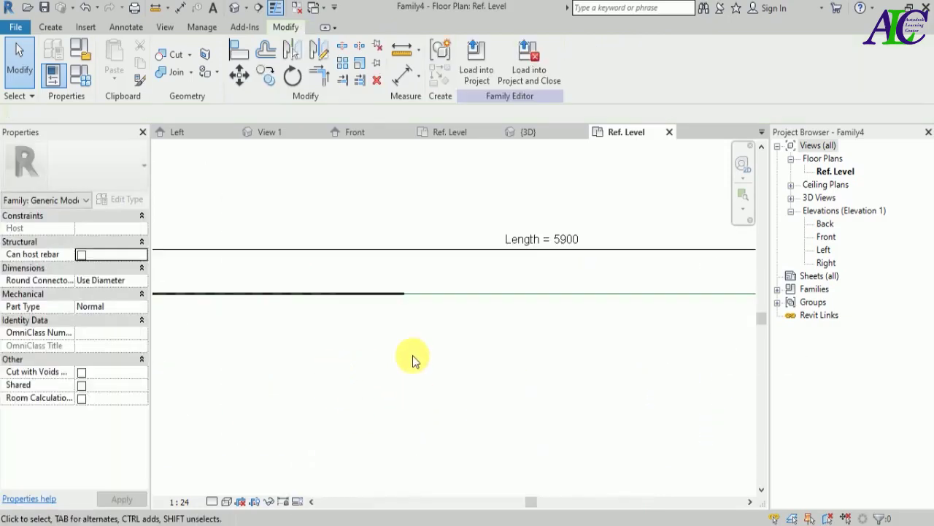
click(375, 296)
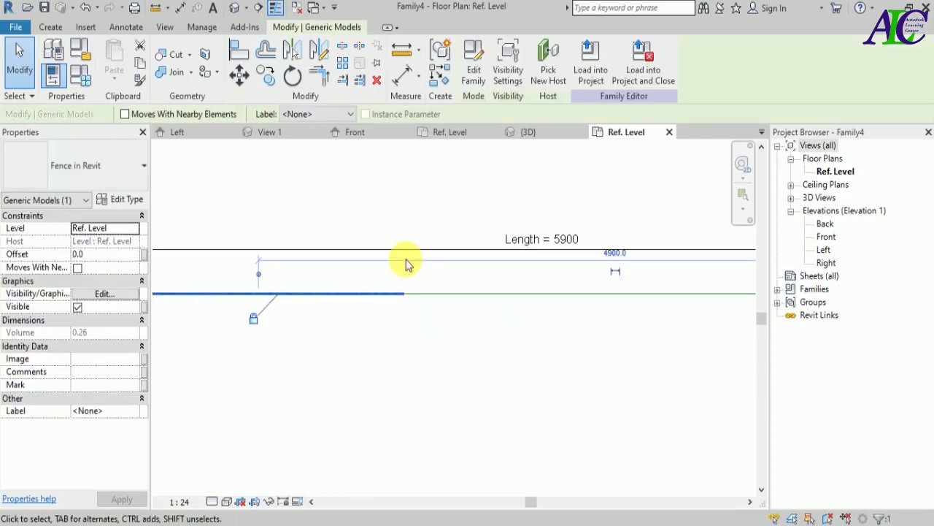
click(342, 66)
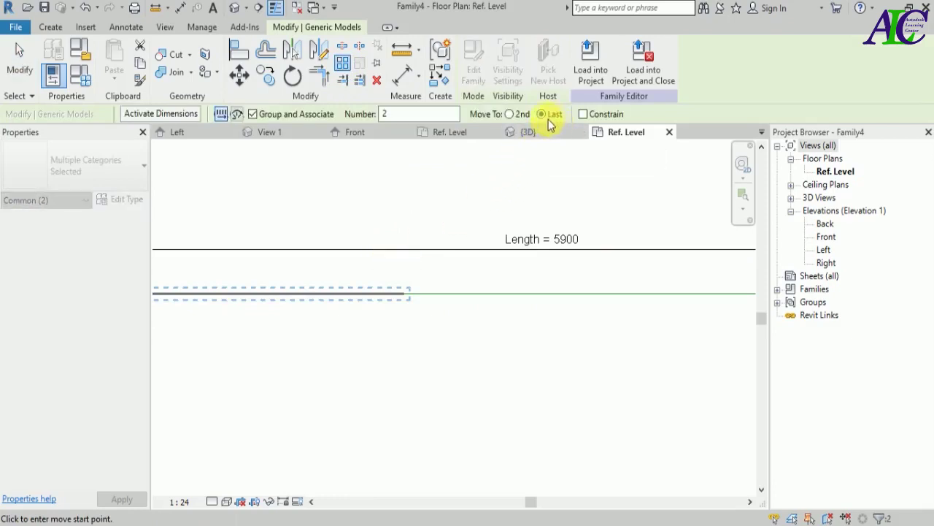
click(547, 115)
scroll(399, 299, up, 2)
scroll(398, 296, up, 4)
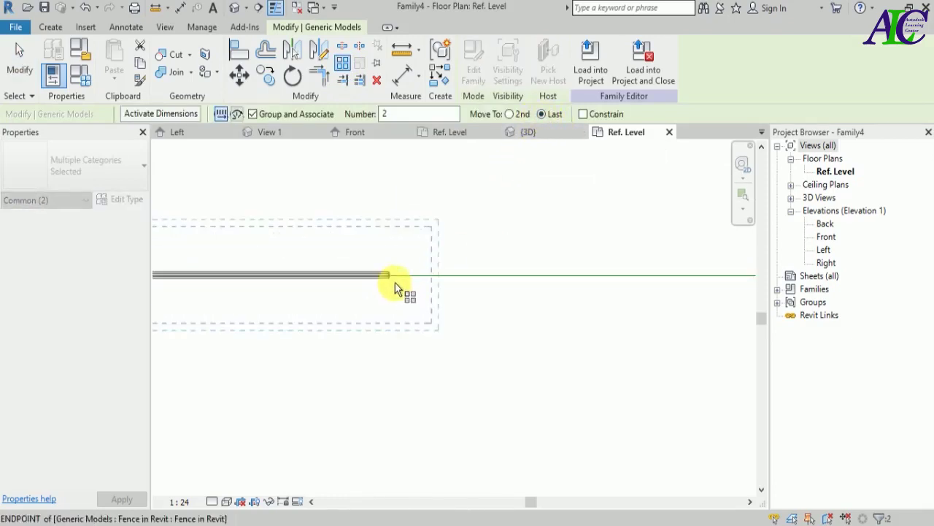
Array from the fence endpoint to the reference-line endpoint with a count of 2.
click(377, 260)
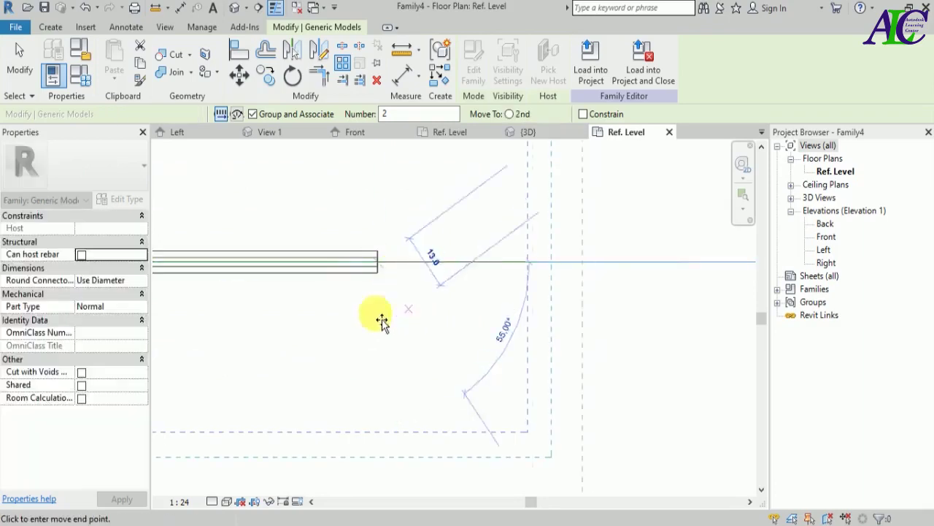
scroll(400, 313, down, 3)
scroll(380, 325, down, 3)
scroll(713, 319, up, 4)
middle_drag(658, 332, 545, 361)
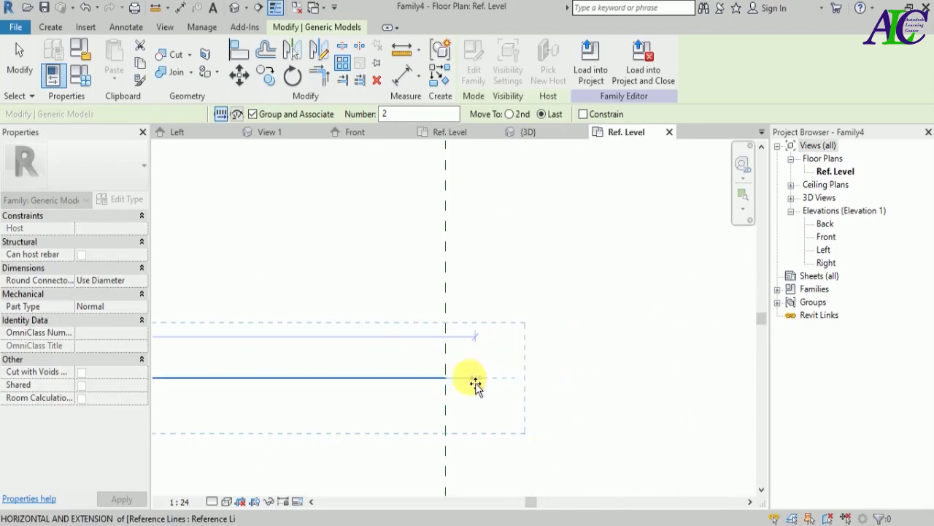
click(446, 378)
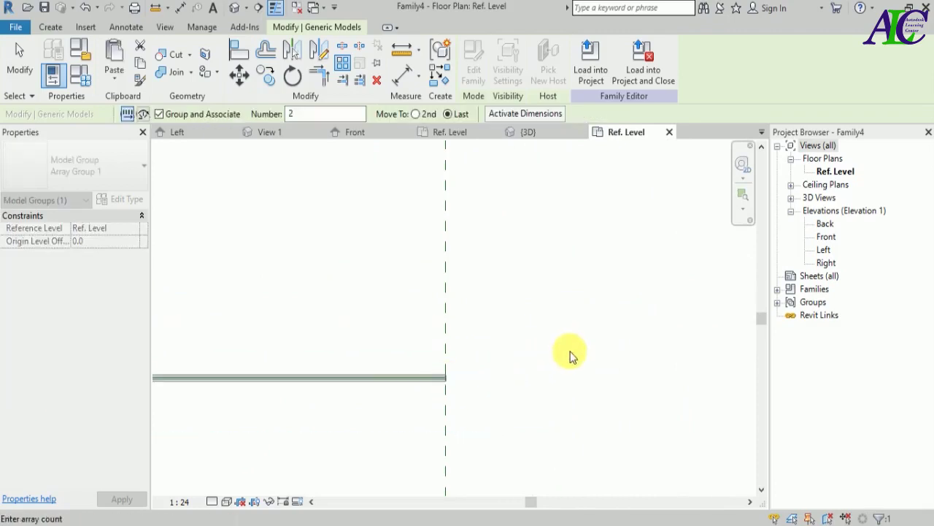
key(Return)
scroll(480, 379, up, 3)
scroll(496, 335, up, 4)
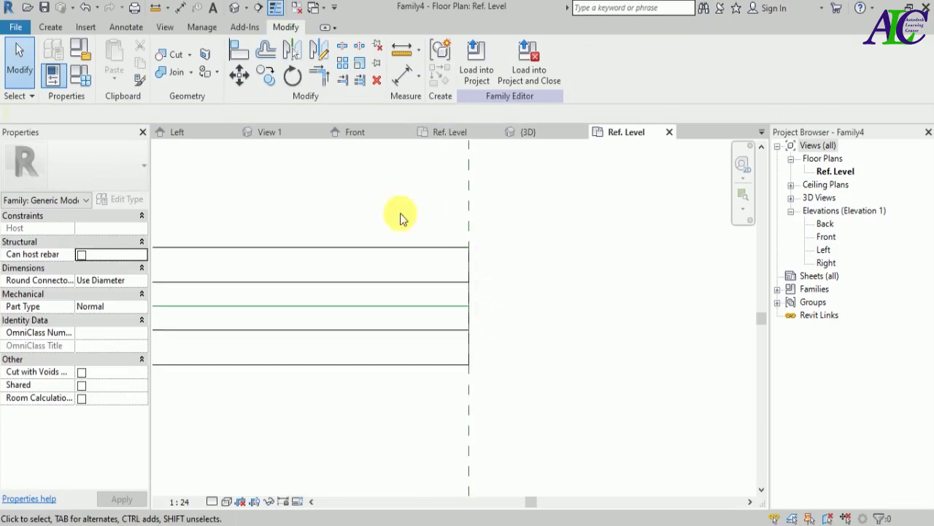
Align the arrayed fence end to the reference plane.
click(240, 52)
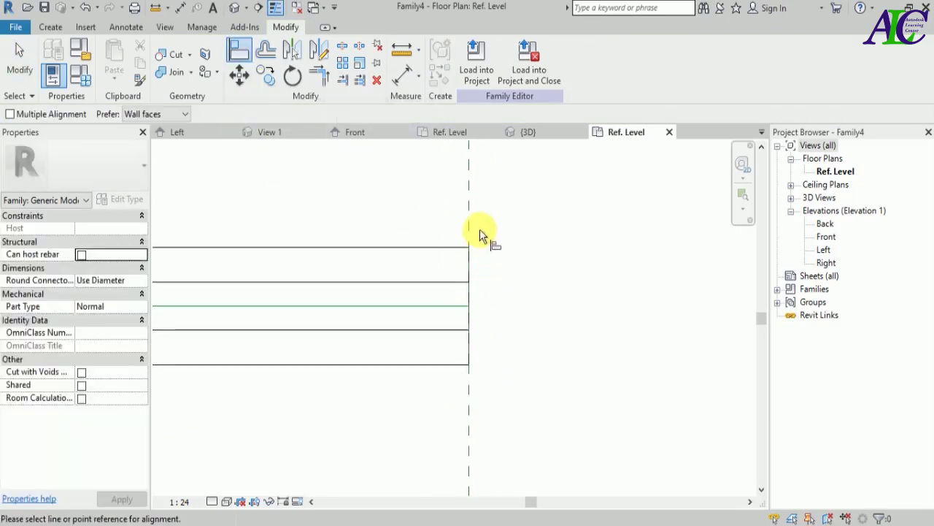
click(470, 208)
click(469, 297)
scroll(534, 344, down, 5)
scroll(601, 374, down, 3)
scroll(428, 401, up, 2)
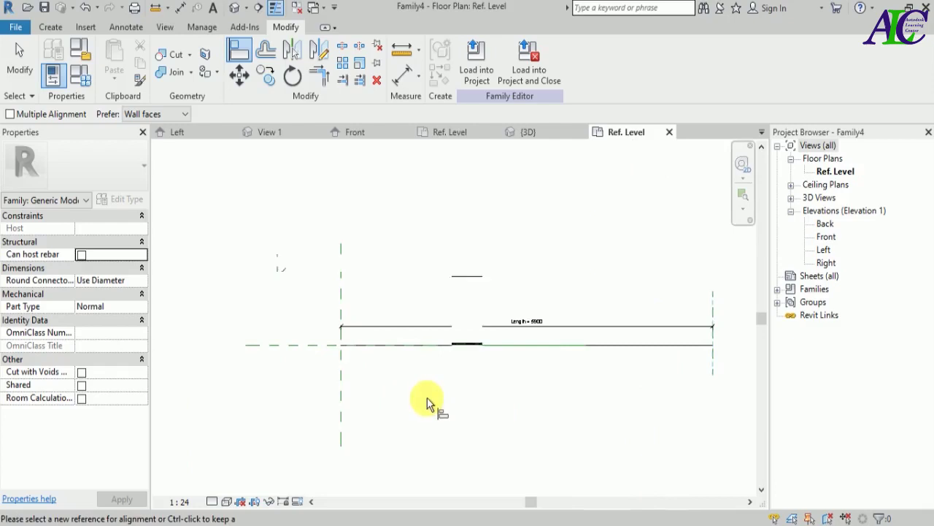
Measure the 2000 panel length from the fence endpoint along the fence line.
click(402, 49)
scroll(277, 354, up, 2)
scroll(277, 343, up, 4)
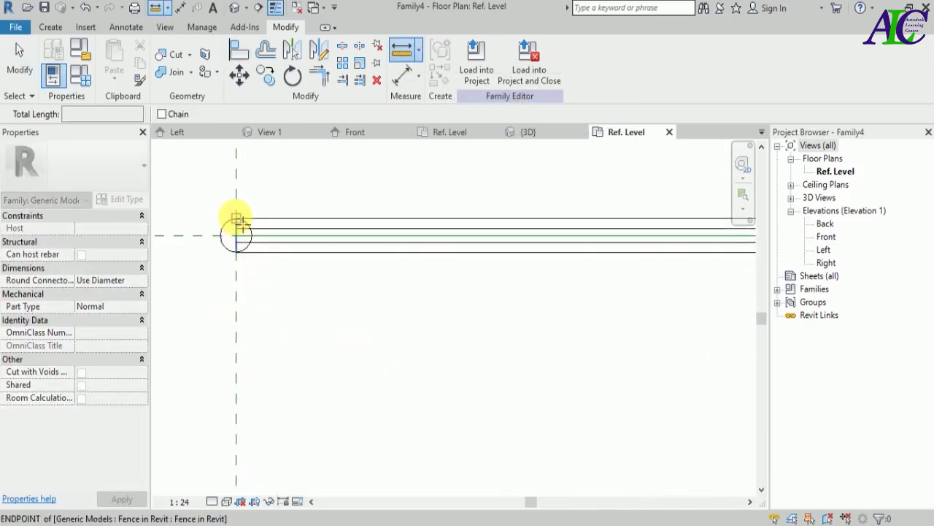
click(236, 218)
scroll(278, 325, up, 3)
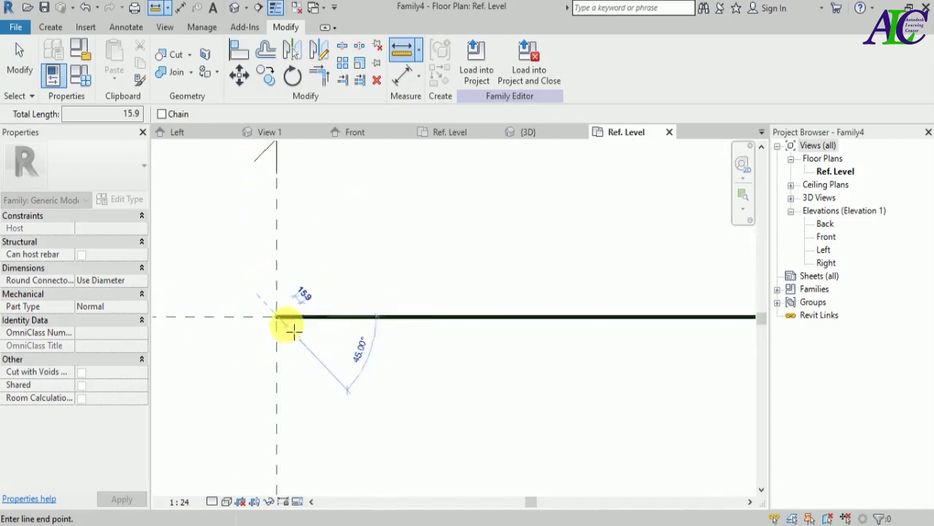
scroll(303, 292, down, 2)
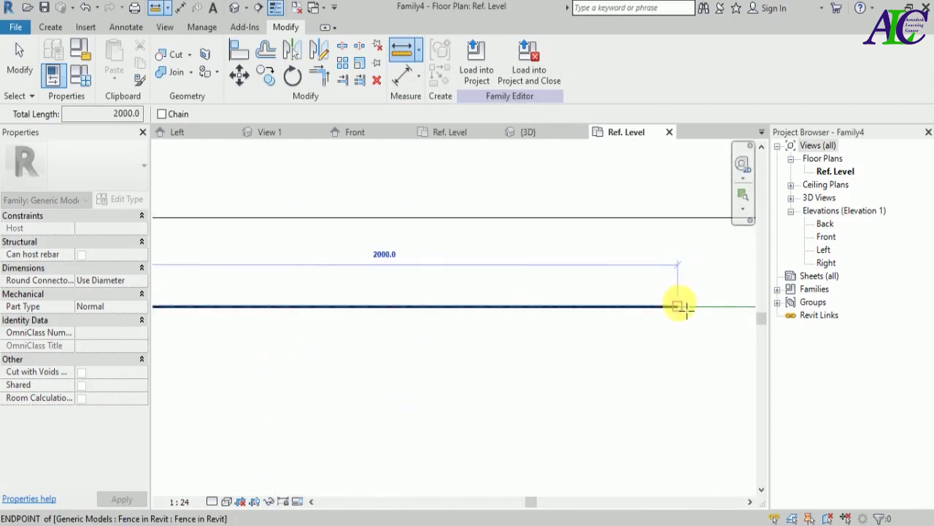
scroll(677, 307, up, 1)
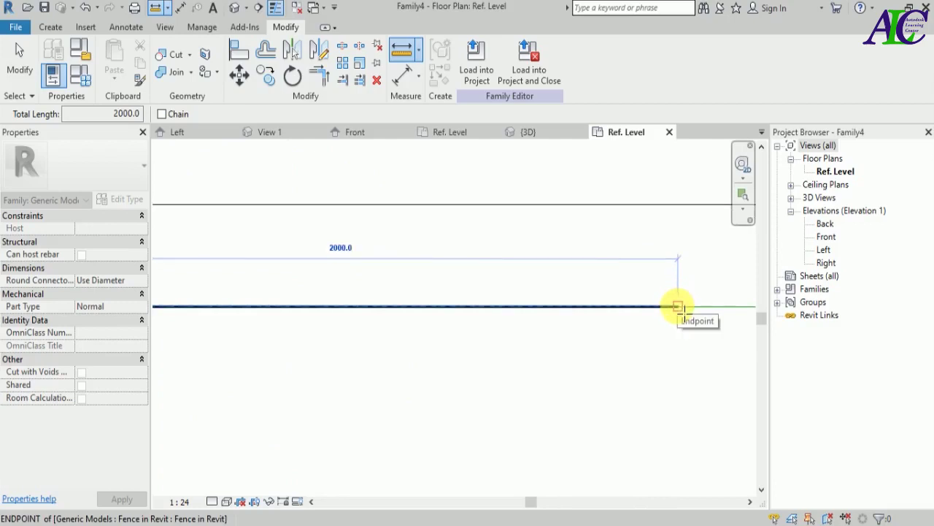
click(677, 306)
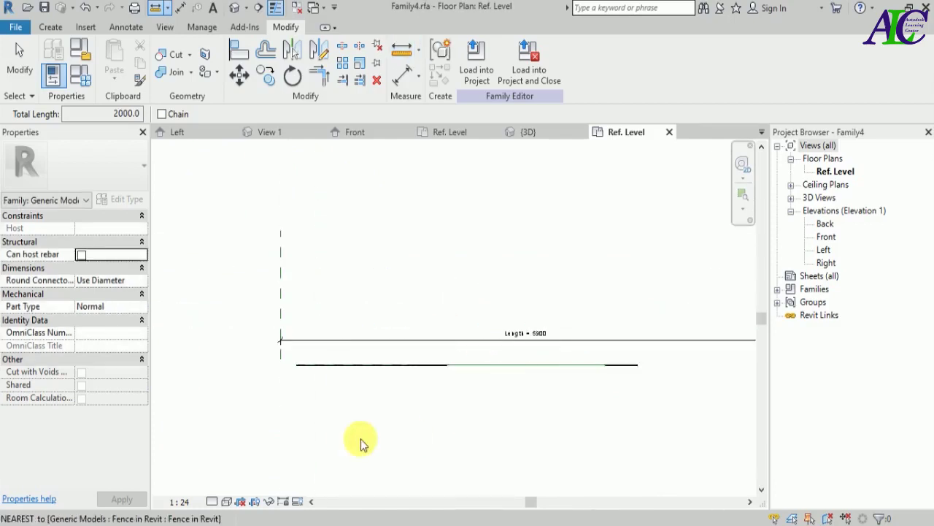
Save the family as Family4.rfa and select the array group's count dimension.
key(Escape)
key(Escape)
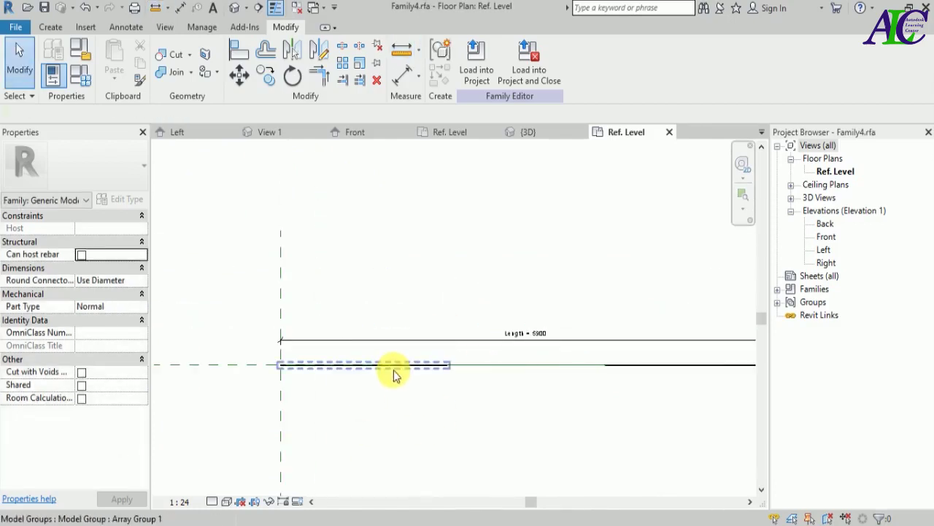
click(395, 375)
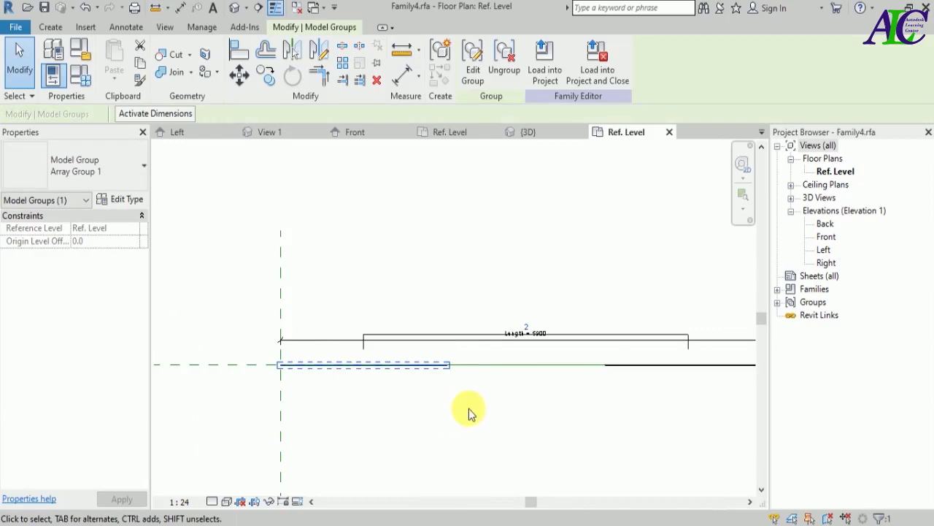
click(478, 336)
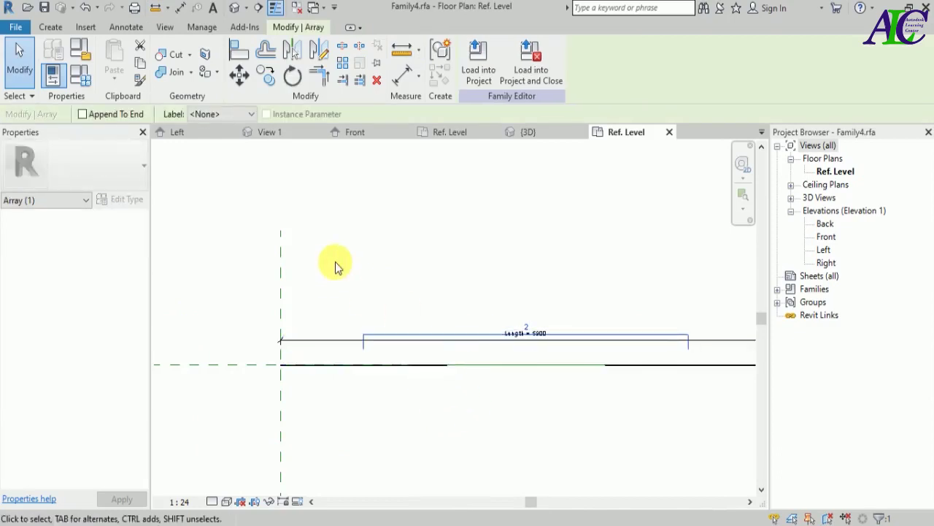
Label the array count with a new instance parameter named 'fence', currently 2.
click(248, 115)
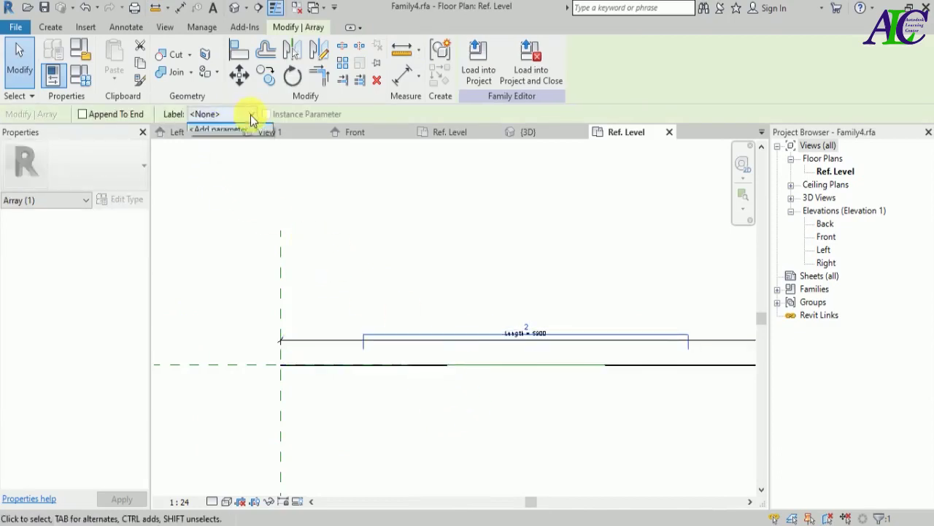
click(235, 140)
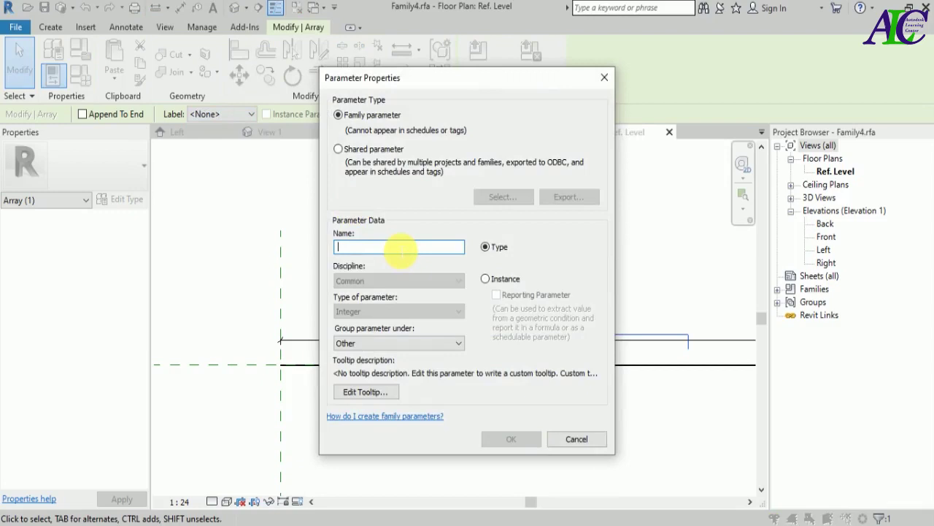
text(fence)
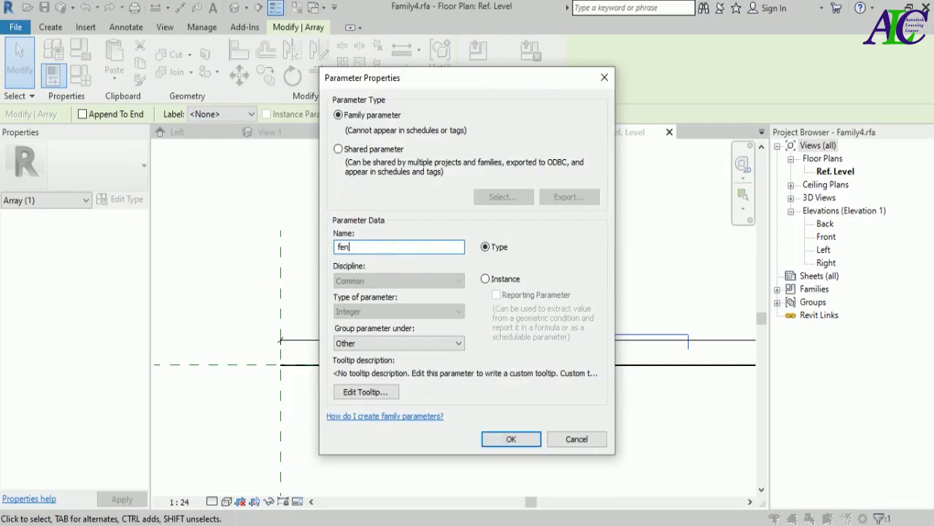
click(485, 280)
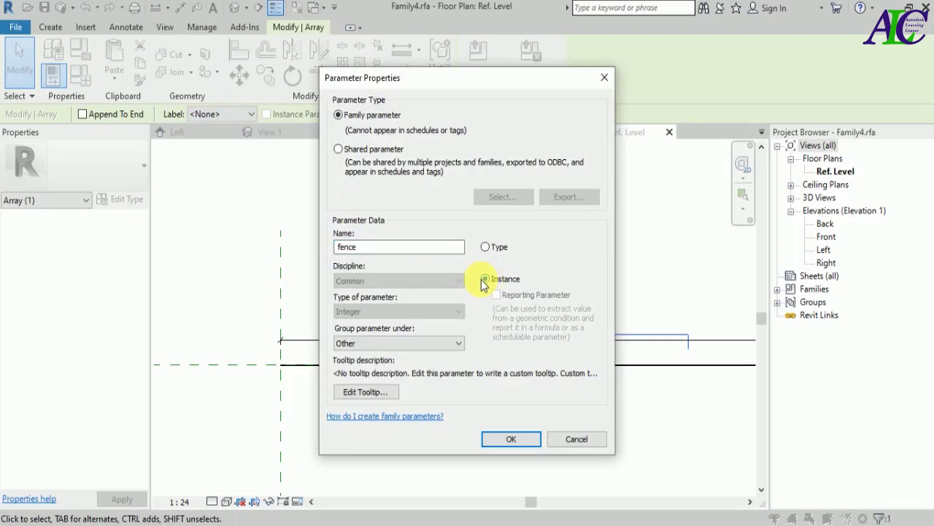
click(511, 440)
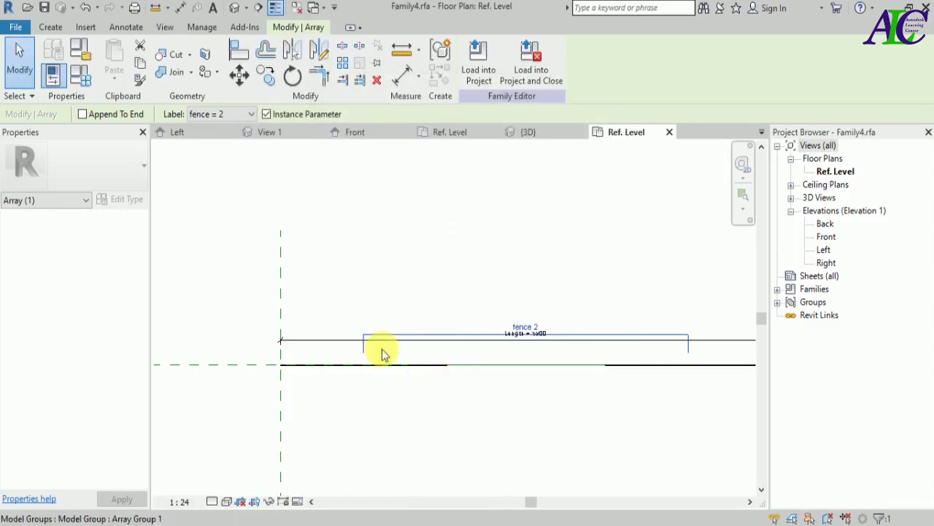
click(225, 234)
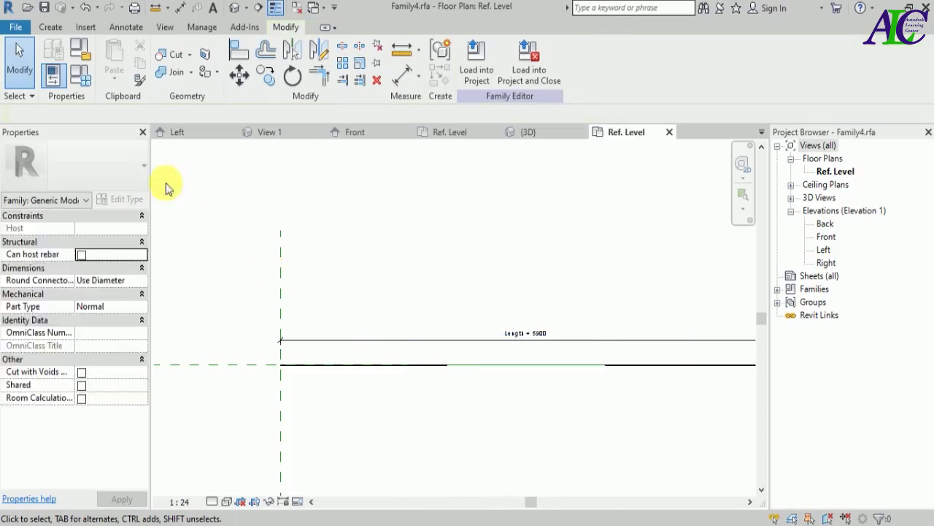
Add an instance length parameter named 'b' in Family Types.
click(82, 76)
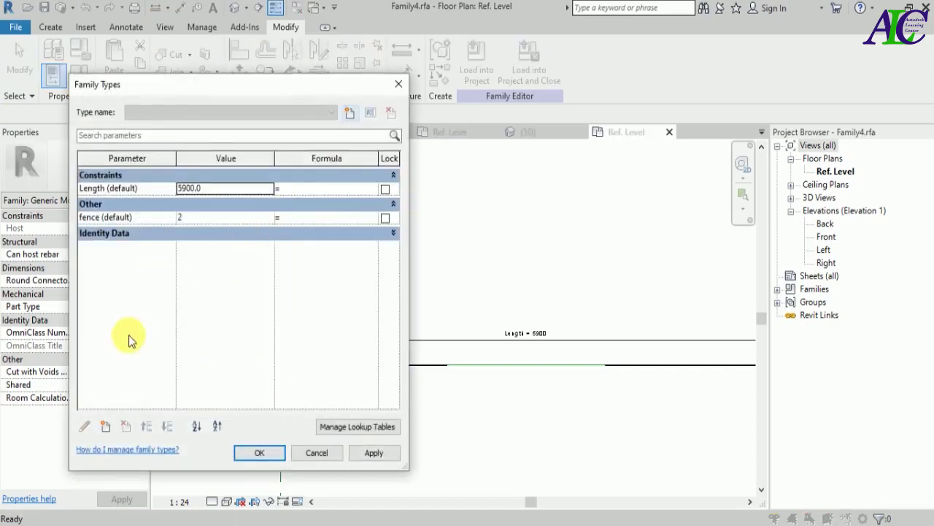
click(109, 428)
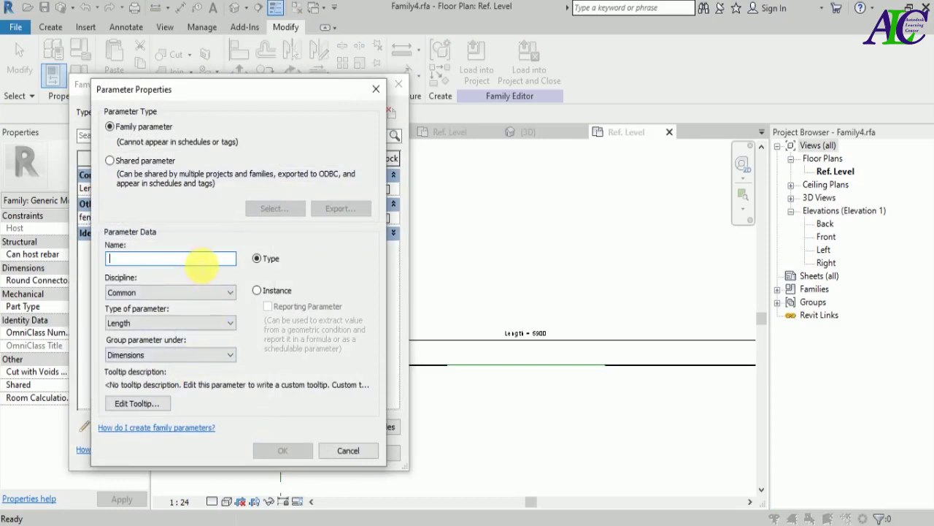
text(b)
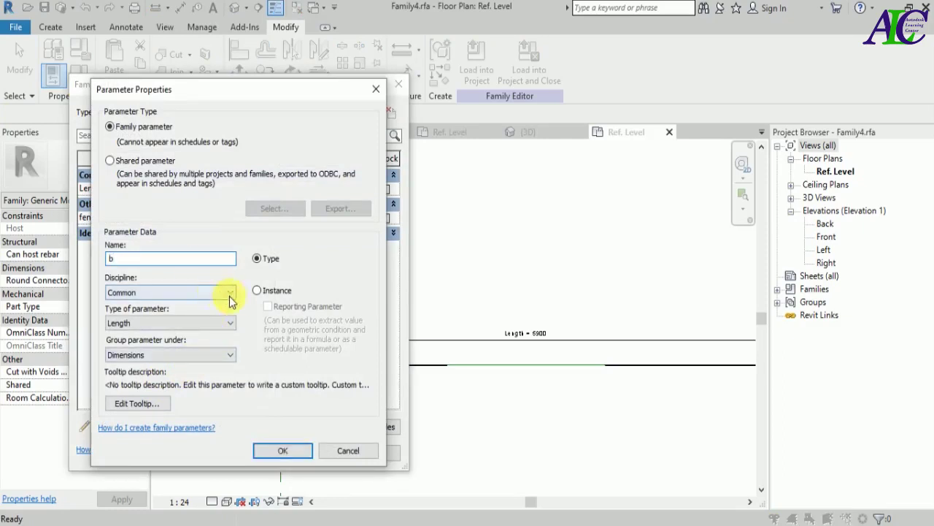
click(258, 292)
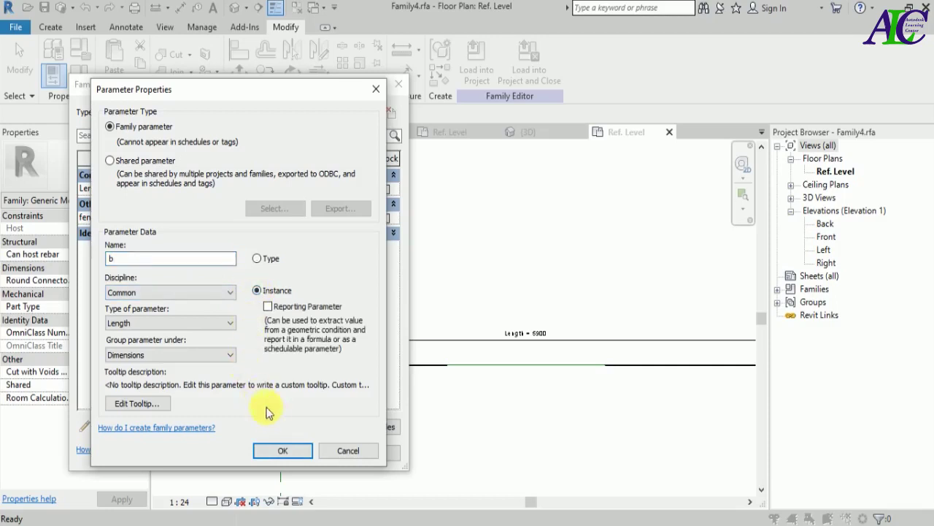
click(283, 450)
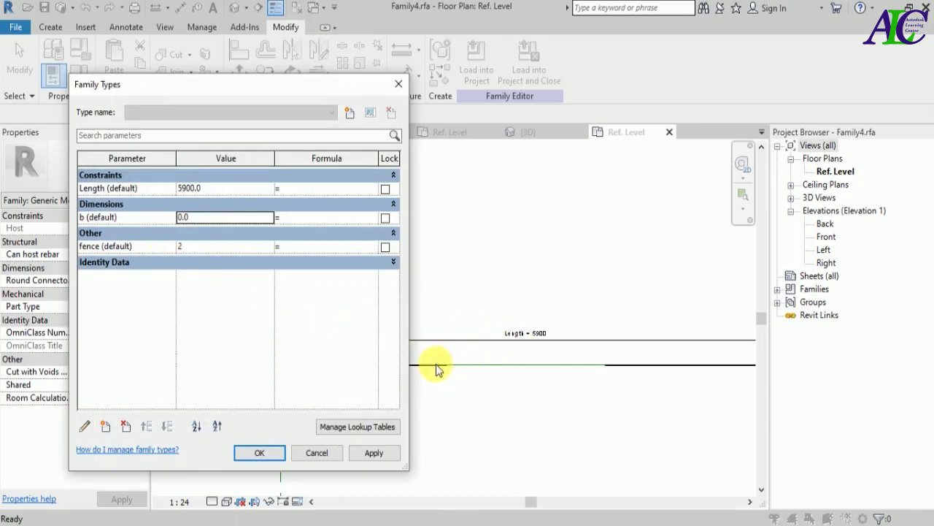
Set b to 2000 and give fence the formula Length / b, evaluating to 3.
double_click(204, 219)
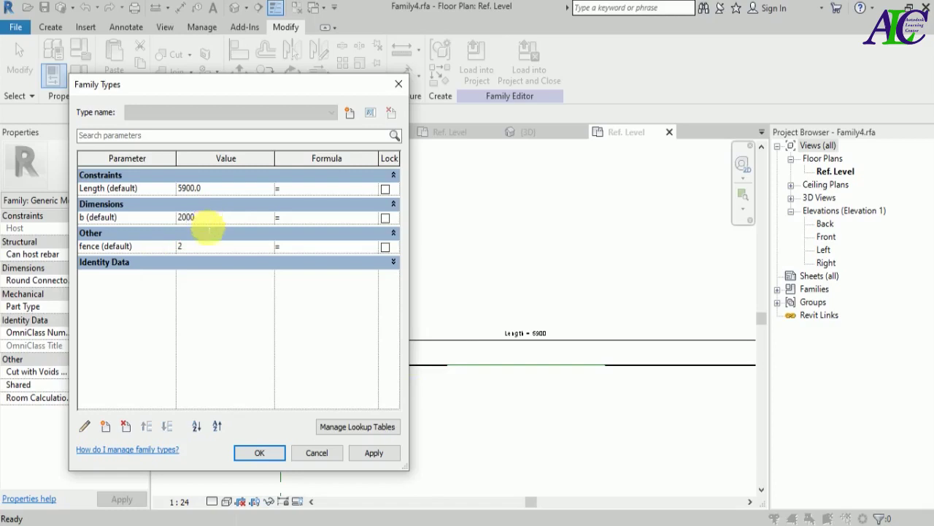
click(298, 248)
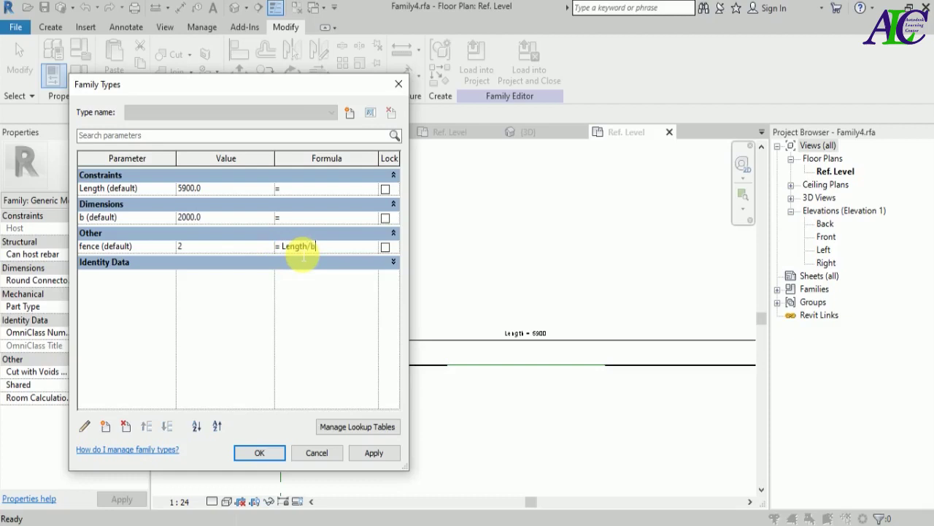
click(369, 454)
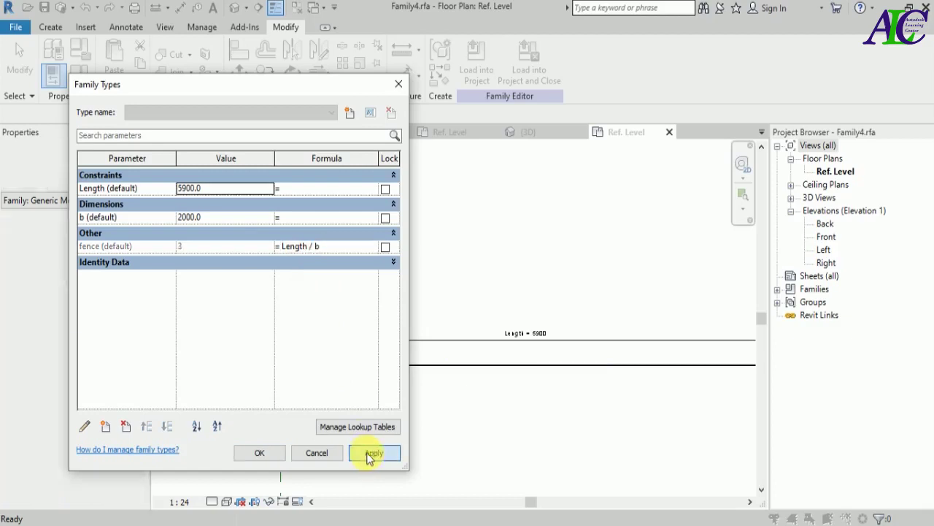
click(262, 453)
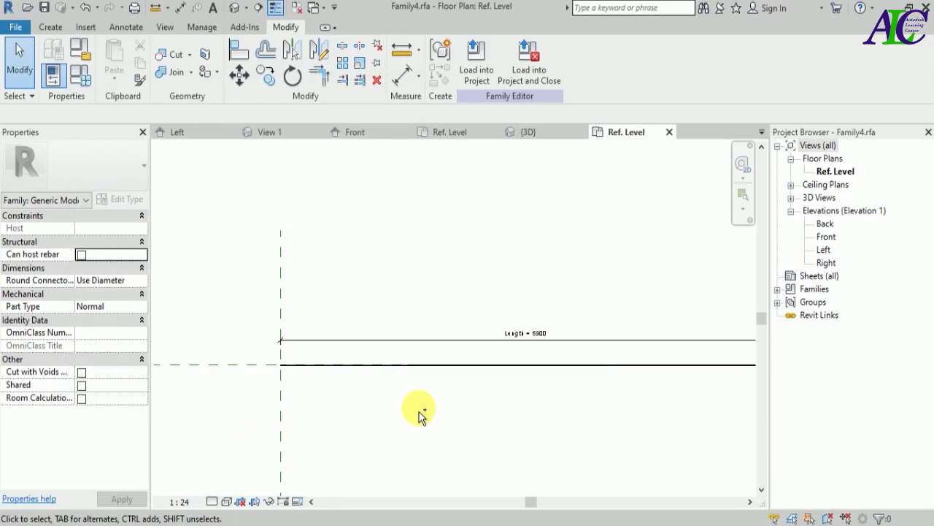
Drag the Right reference plane outward so the fence Length grows from 5900 to 7800.
scroll(344, 411, down, 3)
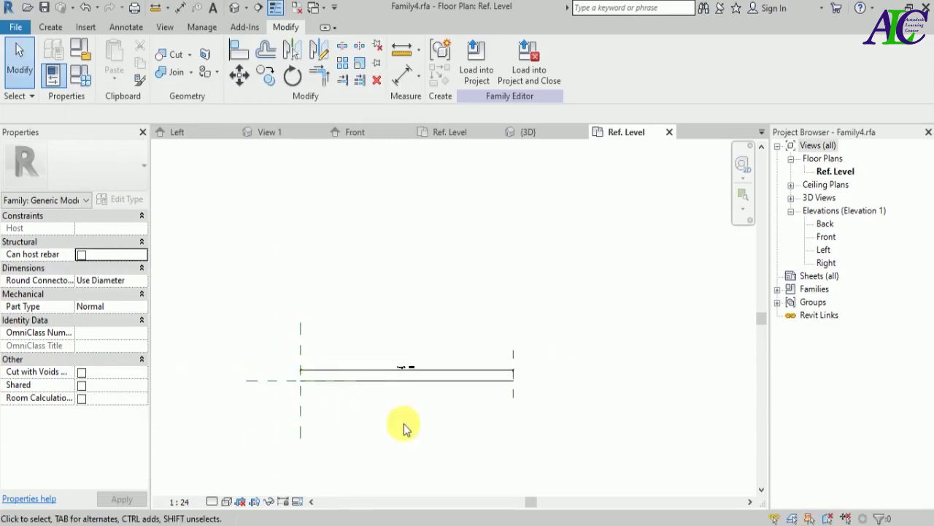
scroll(434, 422, up, 2)
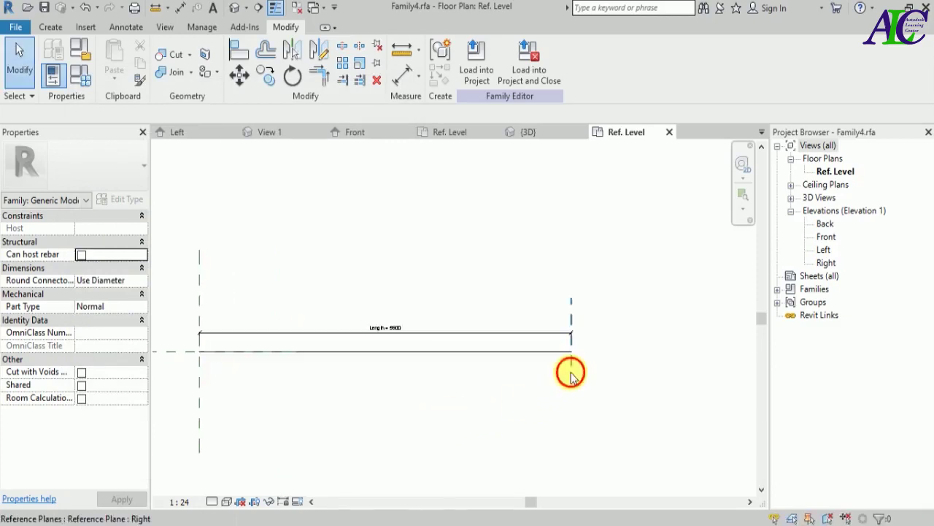
click(571, 378)
scroll(569, 376, up, 1)
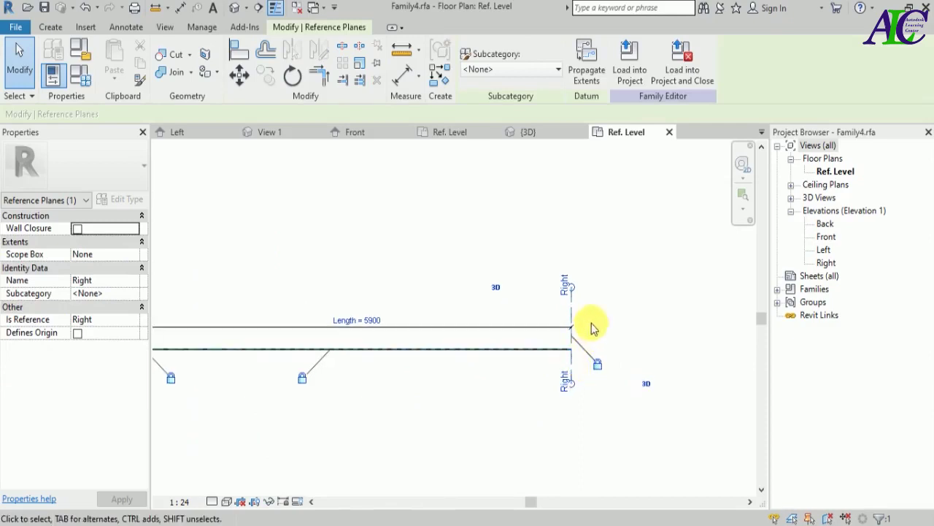
drag(578, 315, 708, 310)
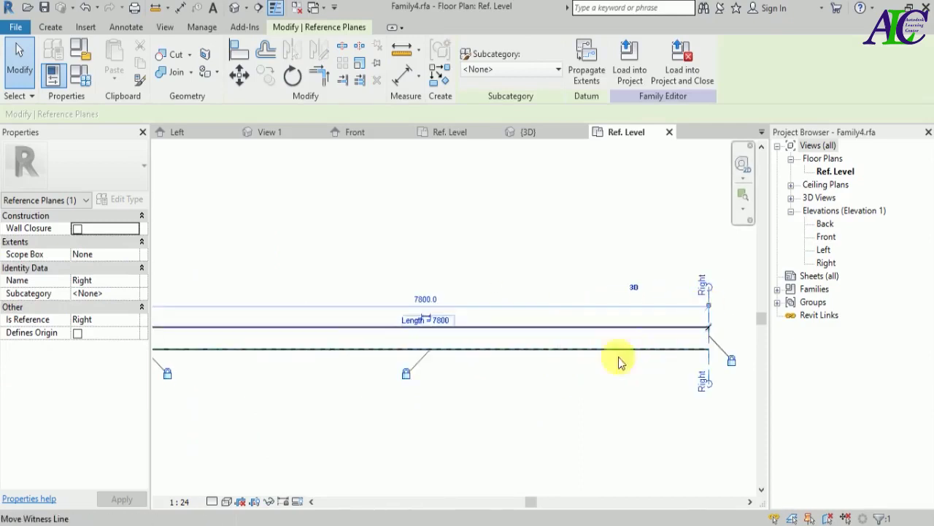
scroll(482, 359, down, 1)
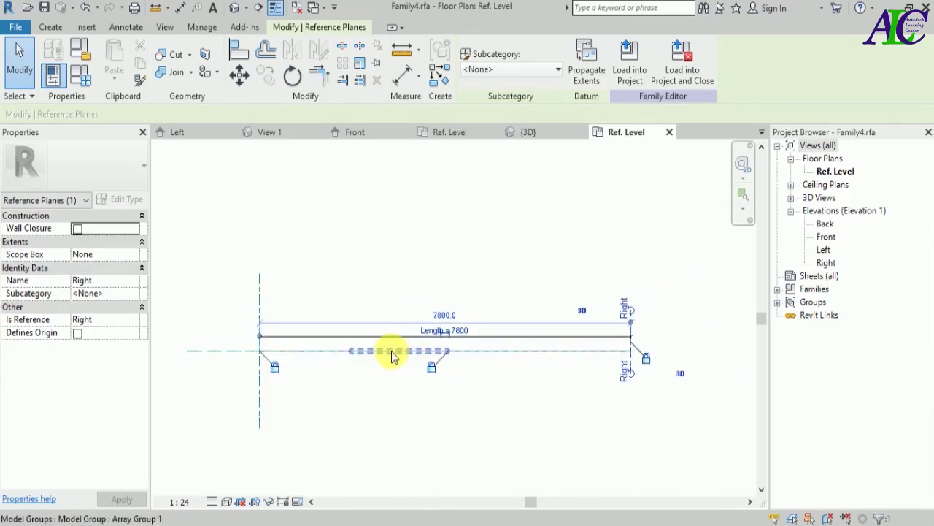
click(512, 392)
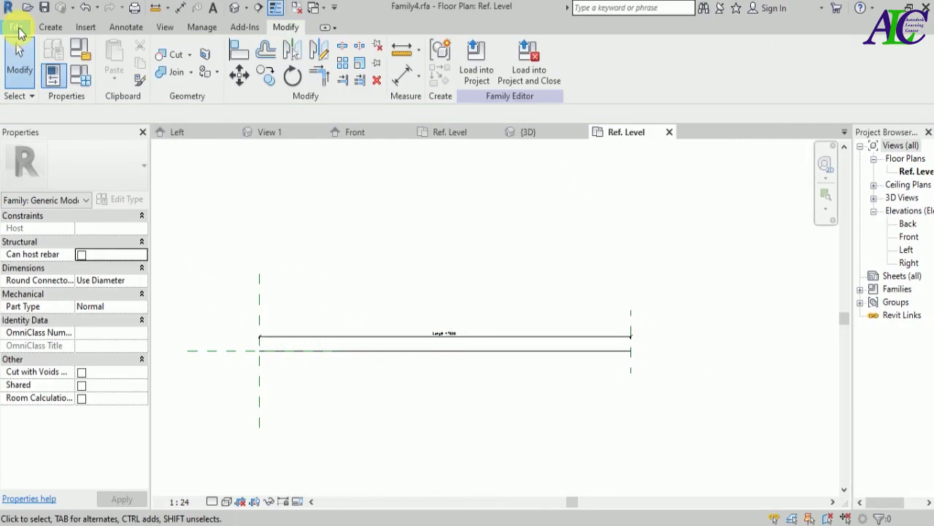
Create Project5 from the Architectural Template, opening its empty Level 1 floor plan.
click(17, 29)
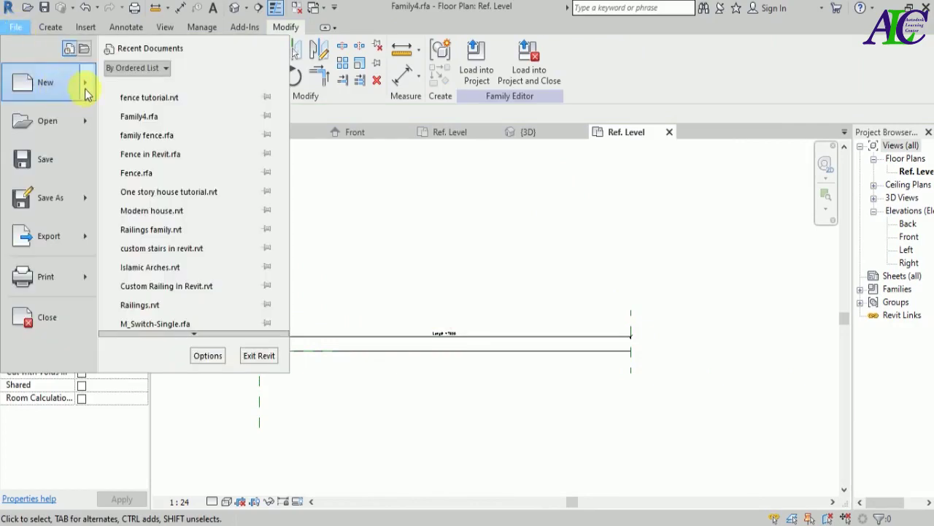
mouse_move(85, 88)
click(149, 85)
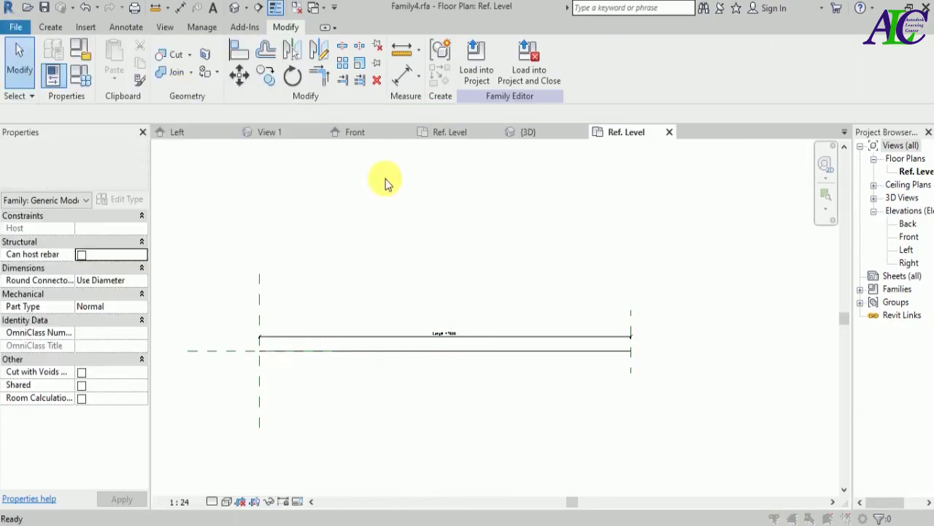
click(492, 241)
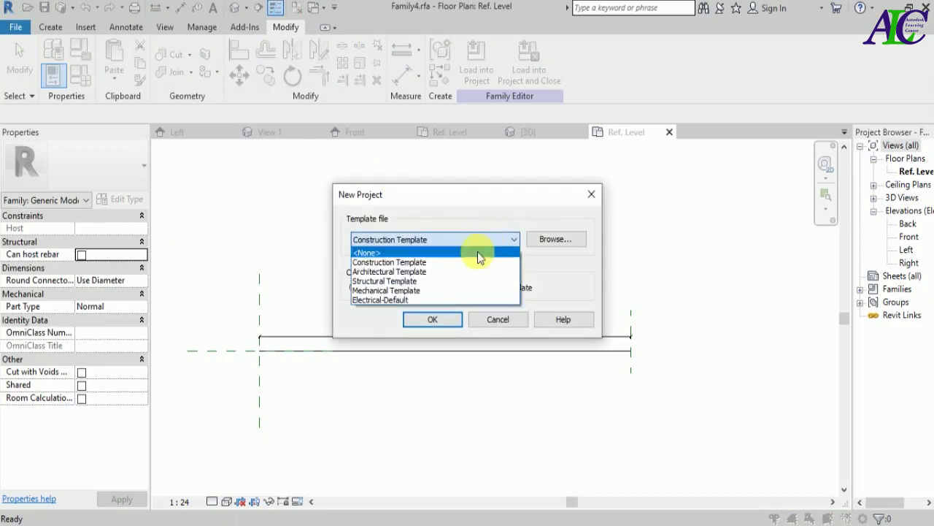
click(415, 272)
click(440, 322)
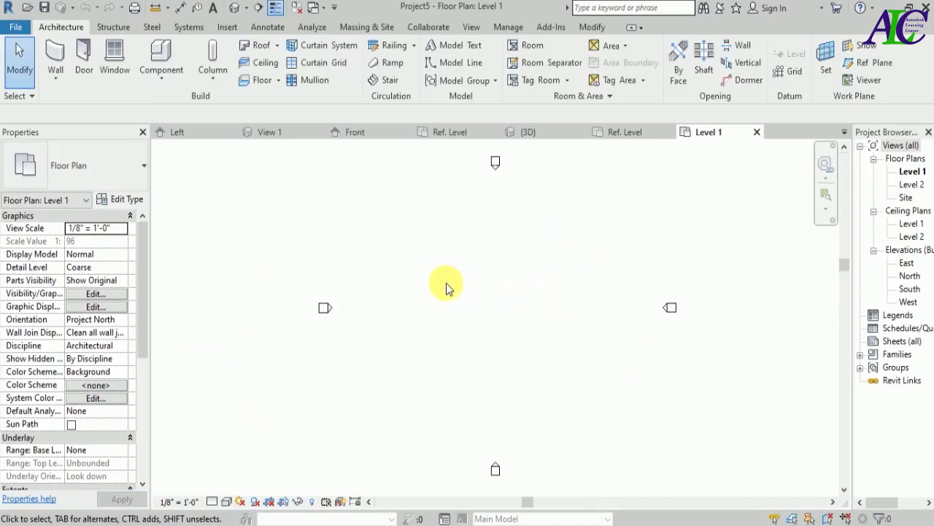
Sketch a 92' by 40' rectangular floor boundary on Level 1.
click(259, 82)
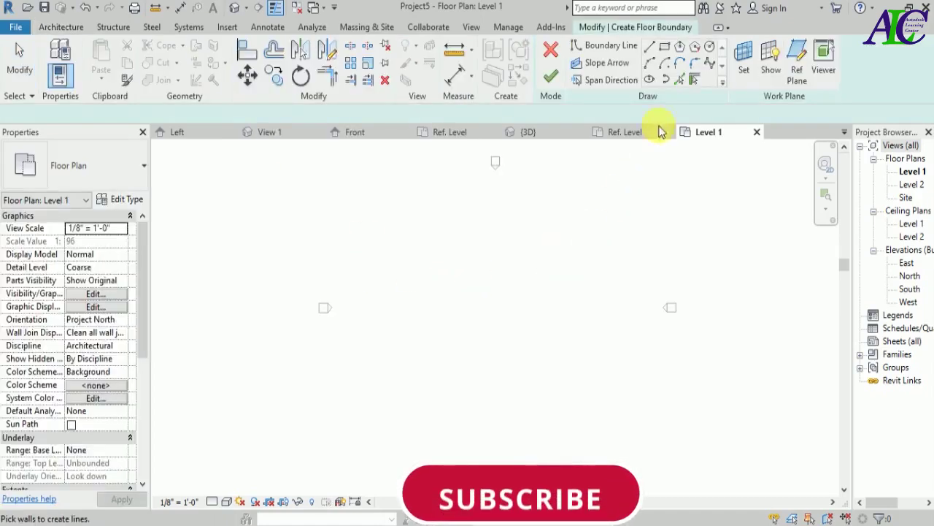
click(664, 46)
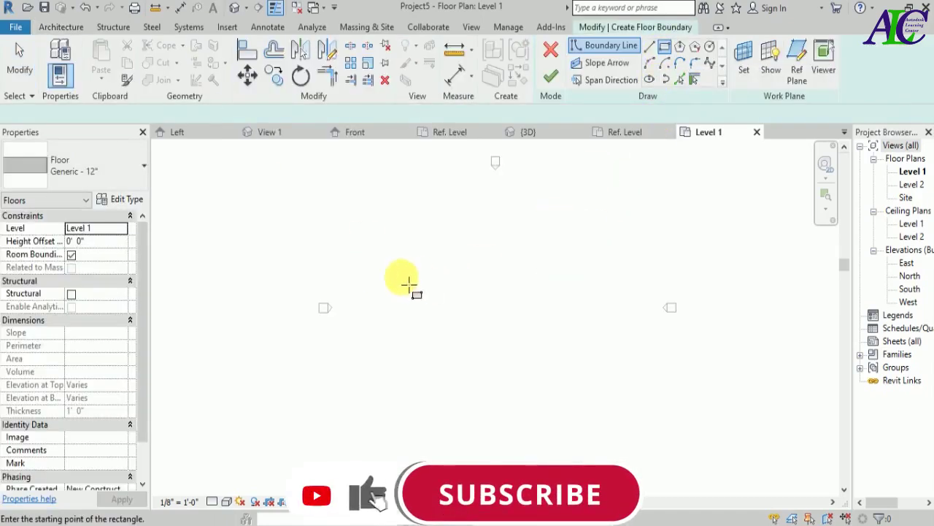
click(396, 249)
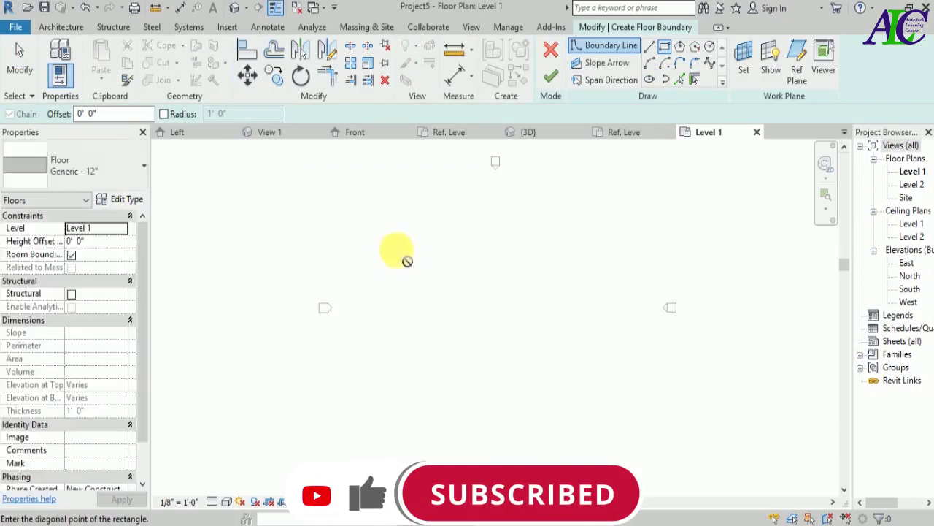
click(588, 338)
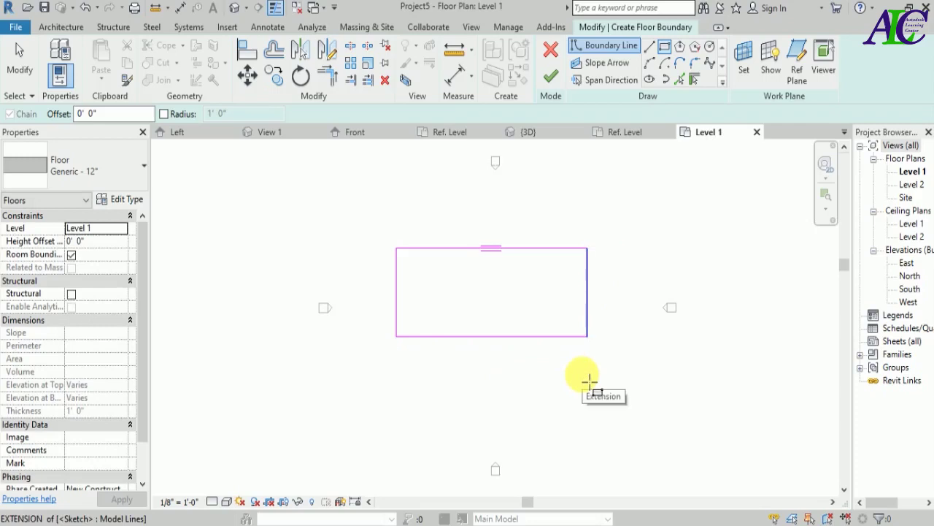
Switch project length units to millimetres with UN and finish the floor sketch.
key(u)
key(n)
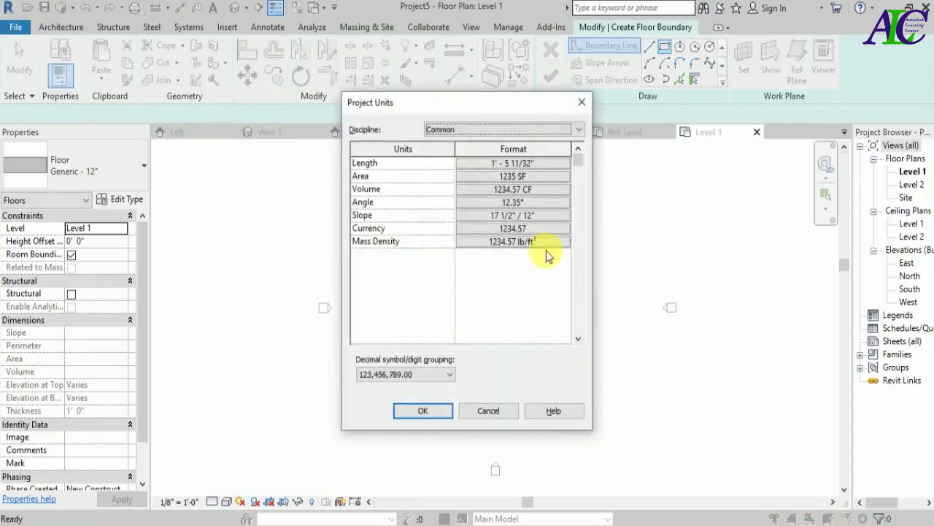
click(529, 163)
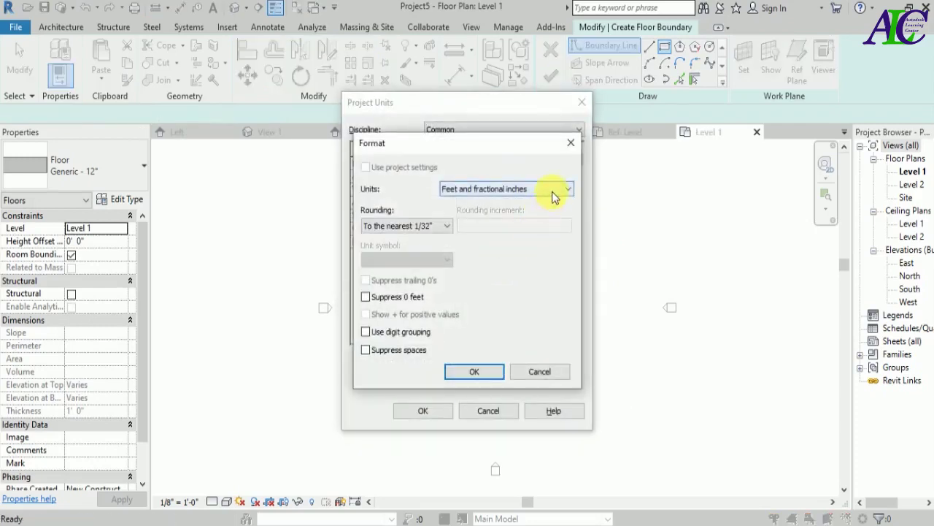
click(552, 191)
click(520, 267)
click(475, 372)
click(423, 350)
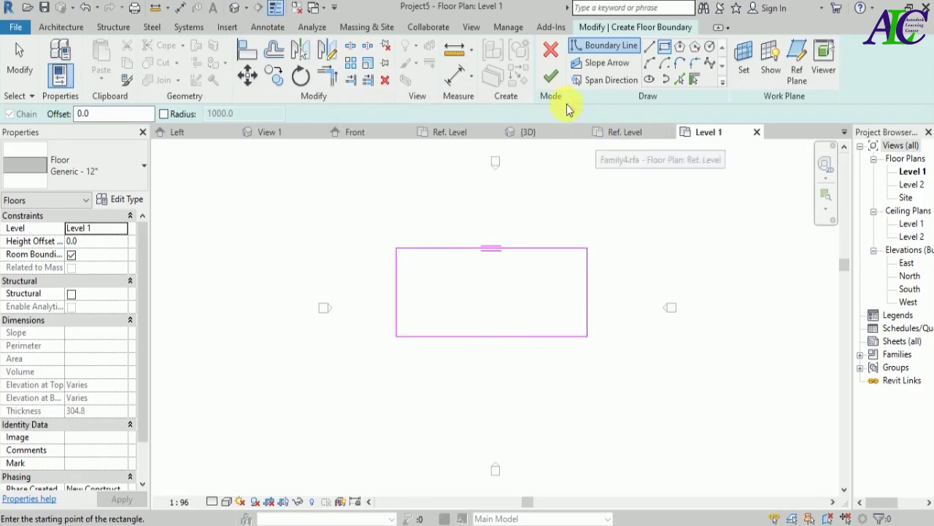
click(549, 77)
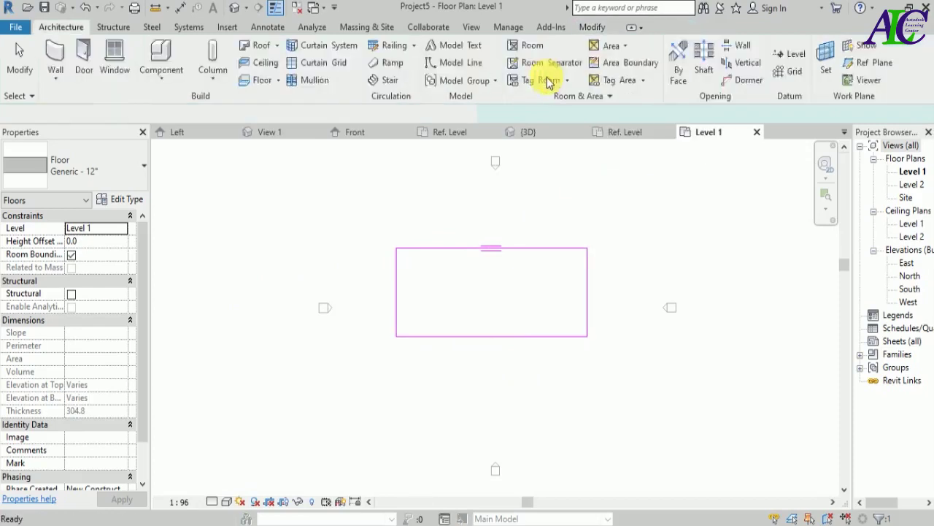
Duplicate the floor's type as Generic - 12" 2.
click(452, 248)
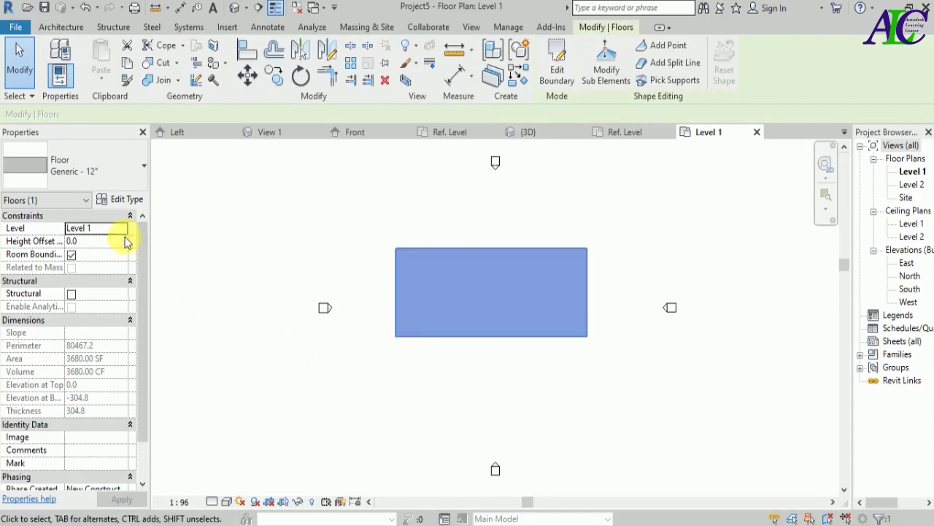
click(117, 199)
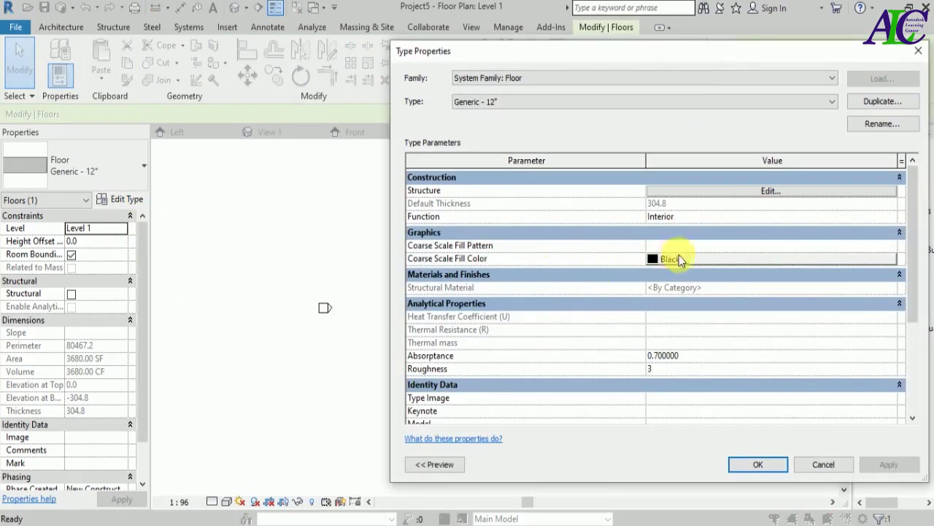
click(870, 102)
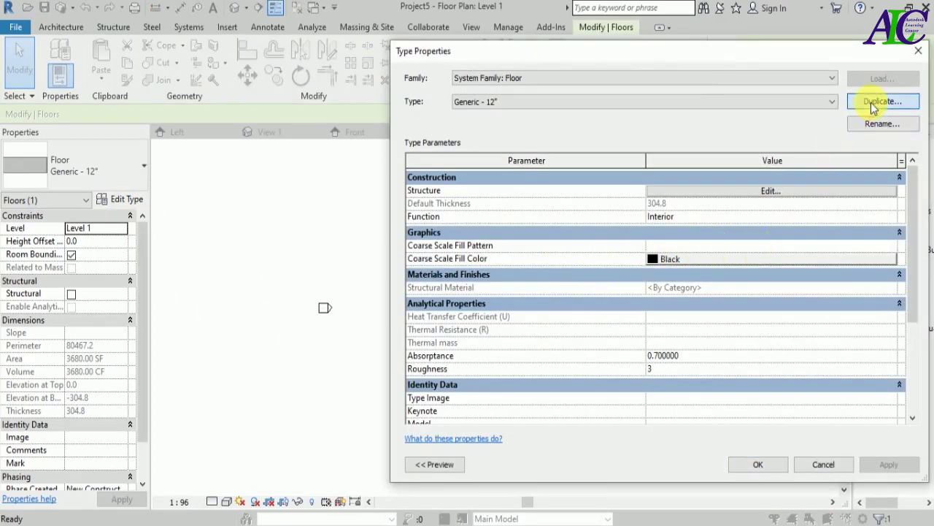
click(615, 163)
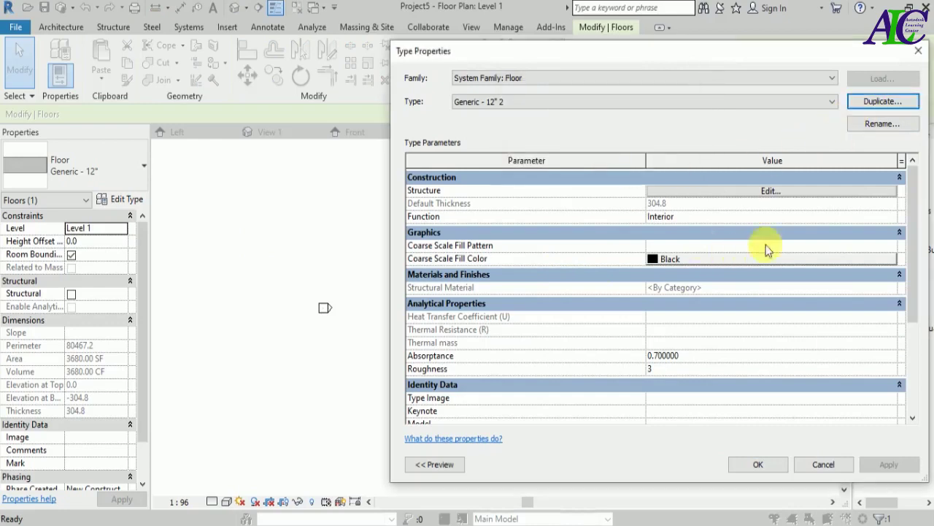
Set the structure layer thickness to 2.0 and create a new blank material.
click(779, 192)
click(673, 192)
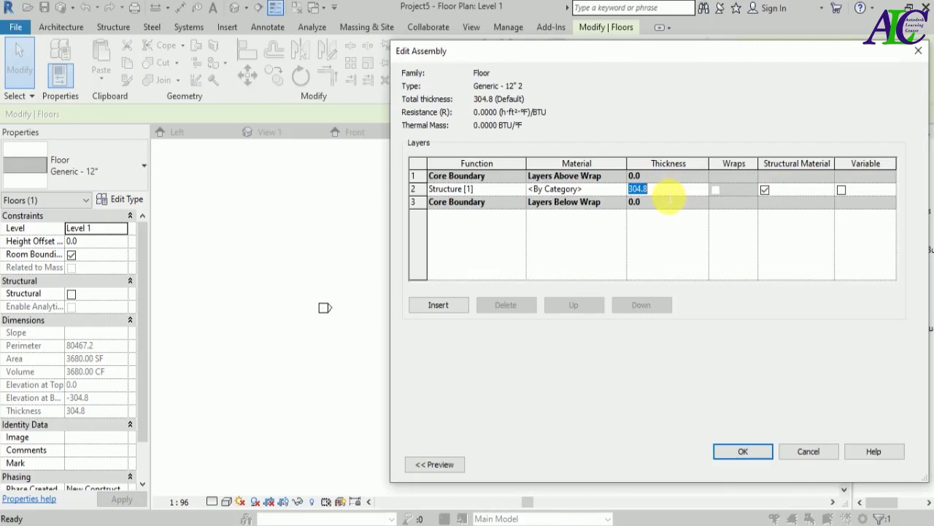
click(604, 192)
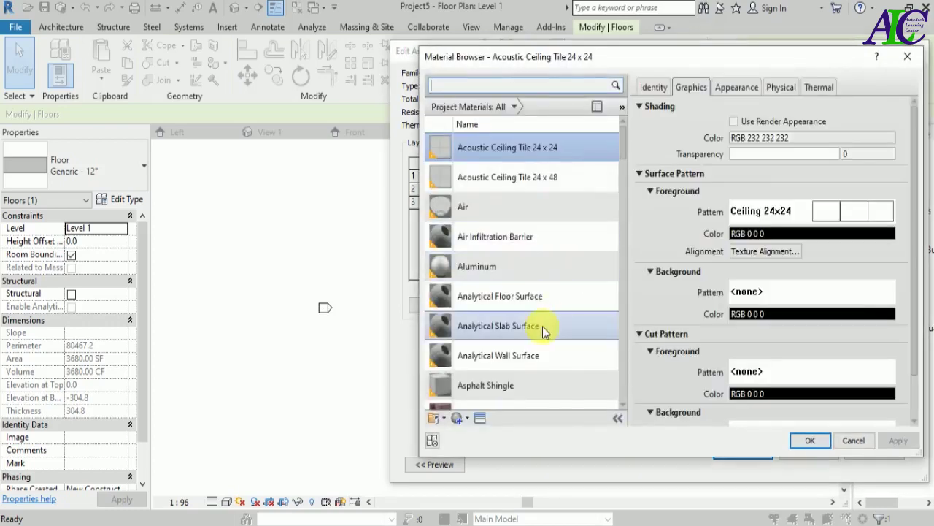
scroll(511, 373, down, 1)
click(467, 419)
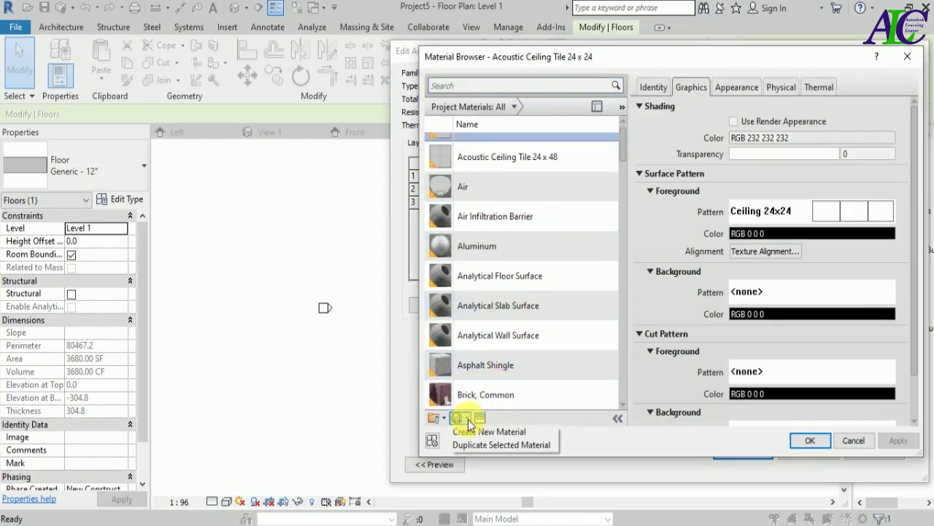
click(482, 431)
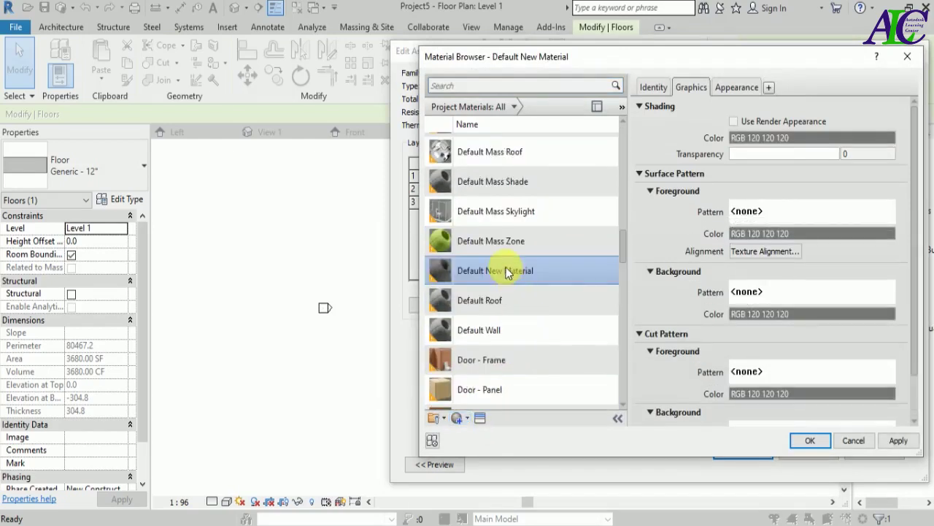
Rename the new material to Grass.
right_click(506, 267)
click(524, 309)
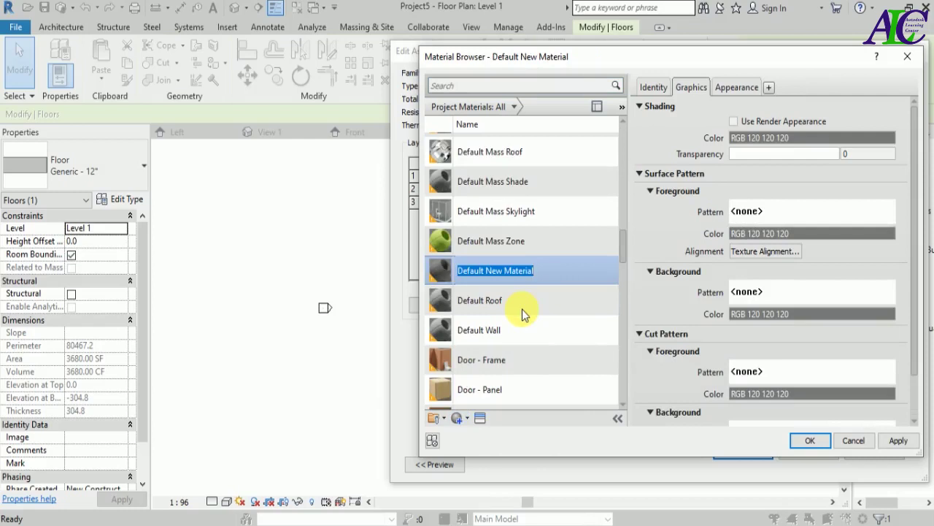
text(Grass)
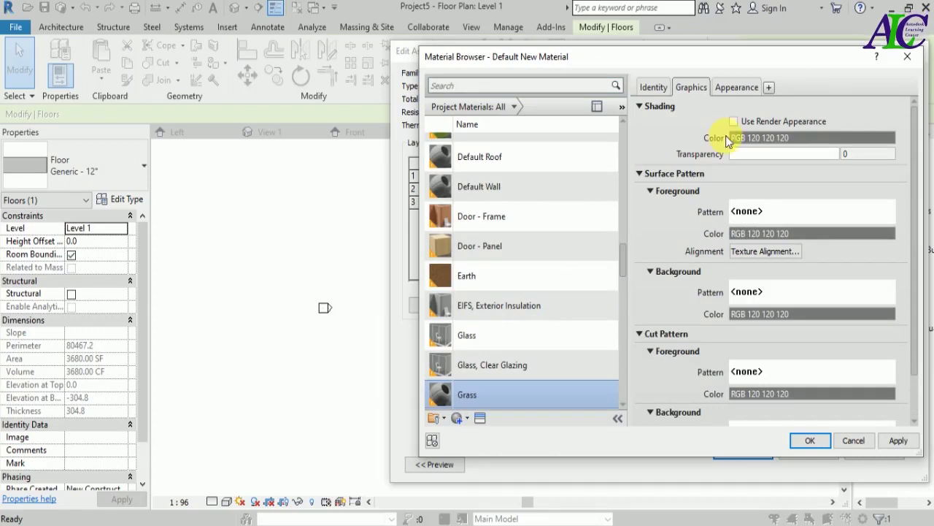
Enable Use Render Appearance and open the asset library to replace the appearance.
click(733, 121)
click(738, 87)
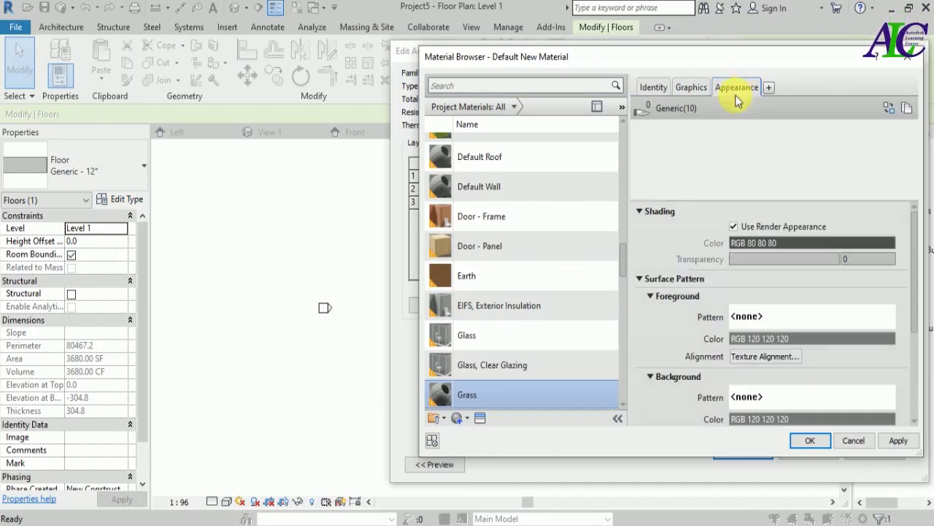
click(906, 110)
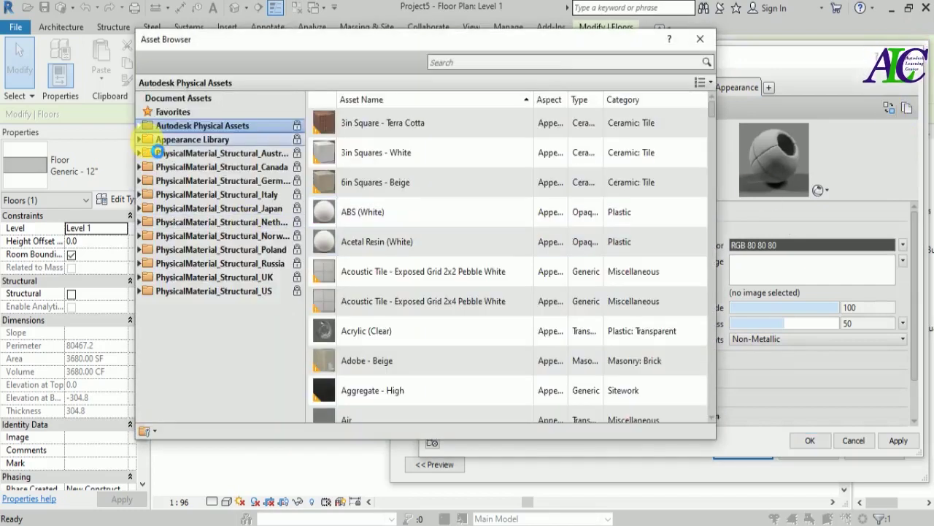
Assign the Sitework asset Grass - High Quality as the material's appearance.
click(160, 141)
click(139, 140)
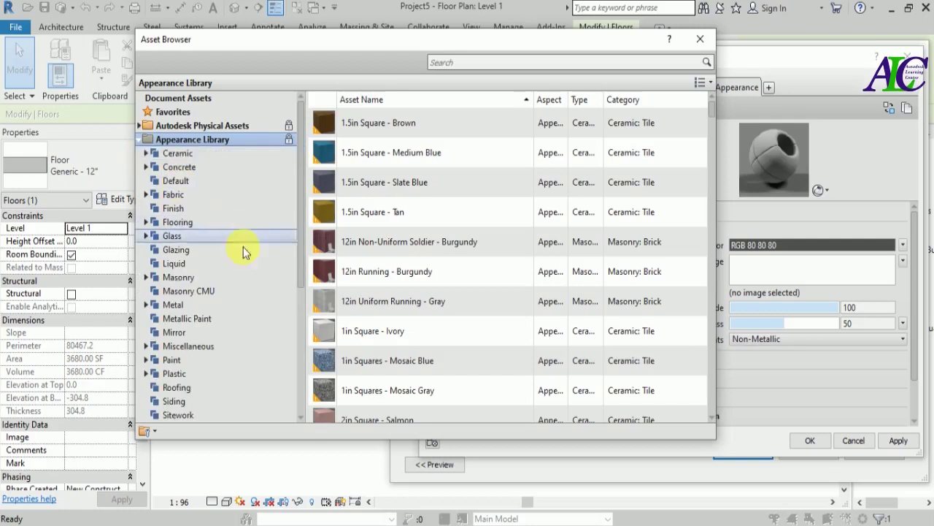
scroll(245, 251, down, 5)
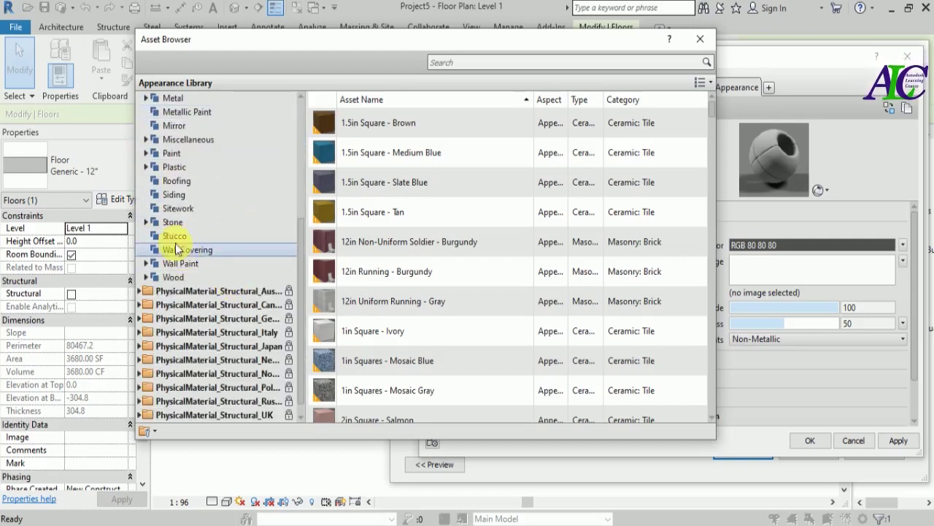
click(177, 208)
scroll(460, 226, down, 5)
scroll(459, 225, up, 1)
scroll(460, 226, down, 1)
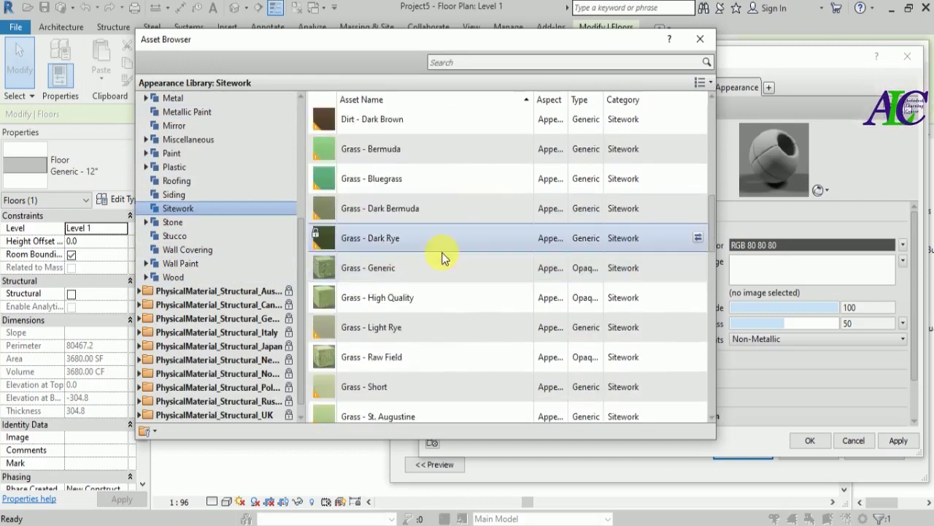
click(693, 298)
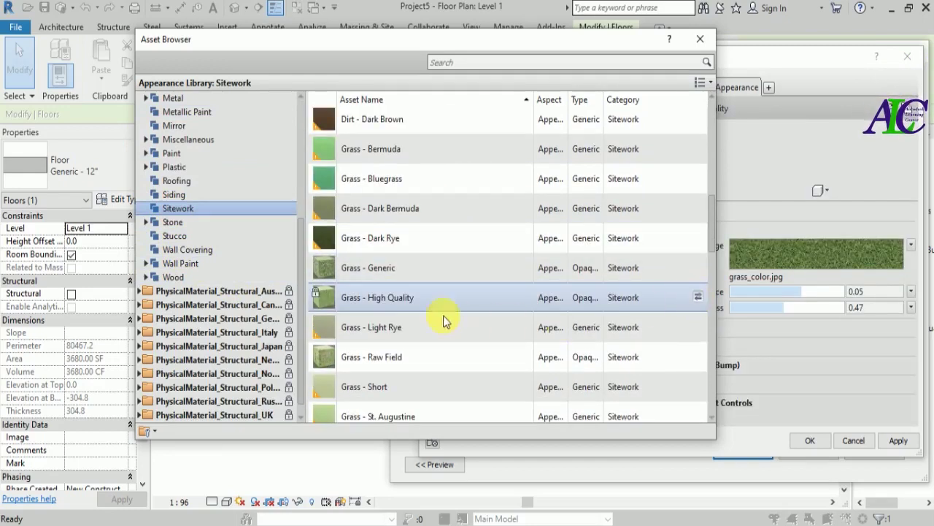
double_click(408, 308)
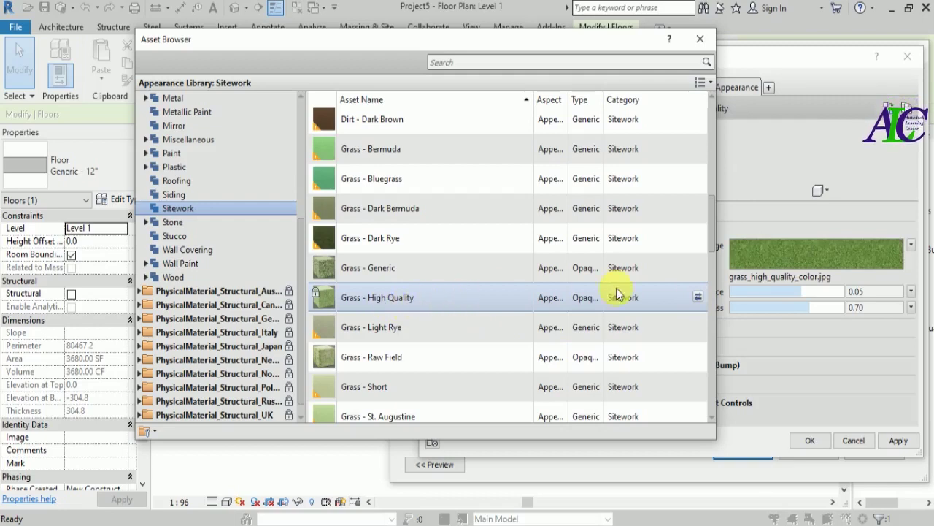
Apply the grass appearance and set Grass as the structure layer's material.
click(697, 42)
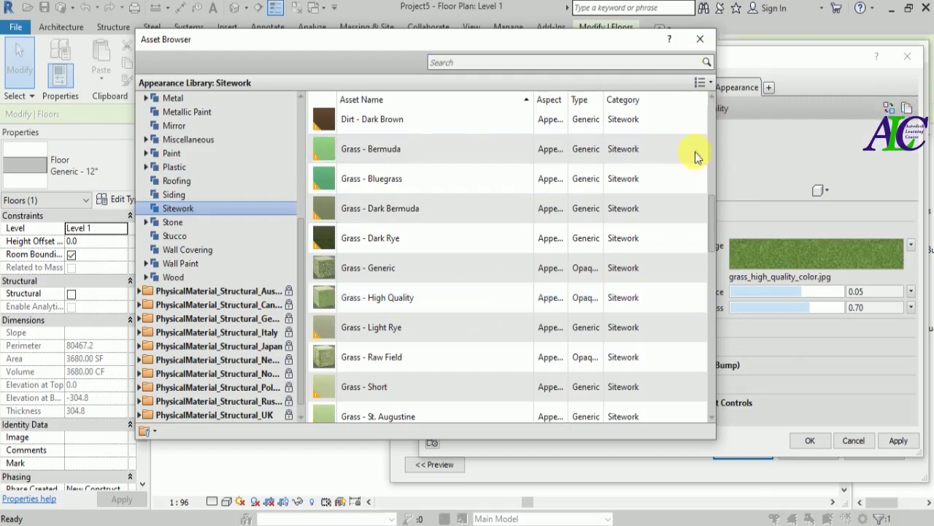
click(890, 441)
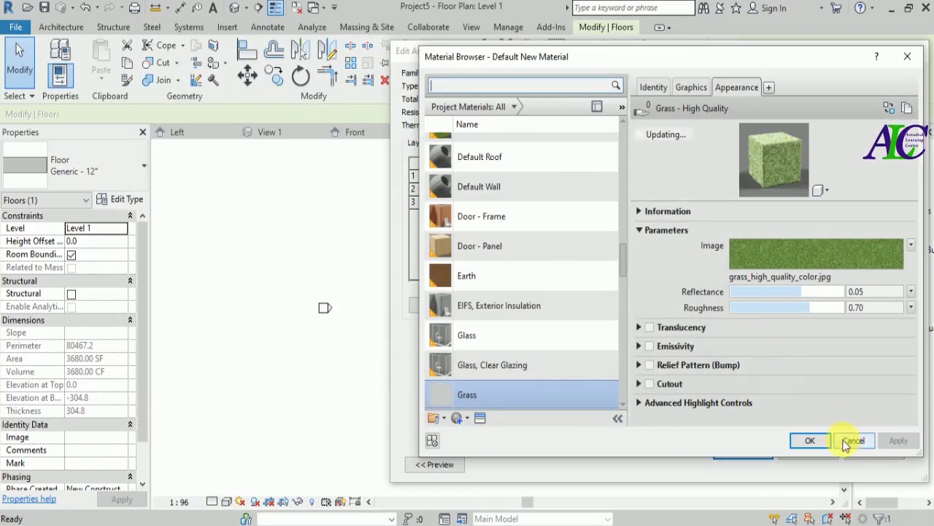
click(814, 441)
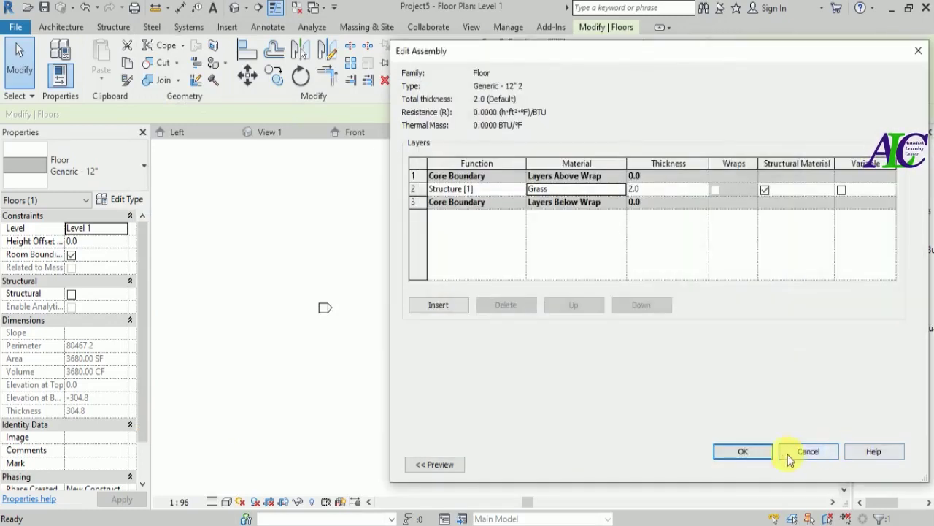
Confirm the 2.0-thick Grass layer for Generic - 12" 2 and deselect the floor.
click(756, 454)
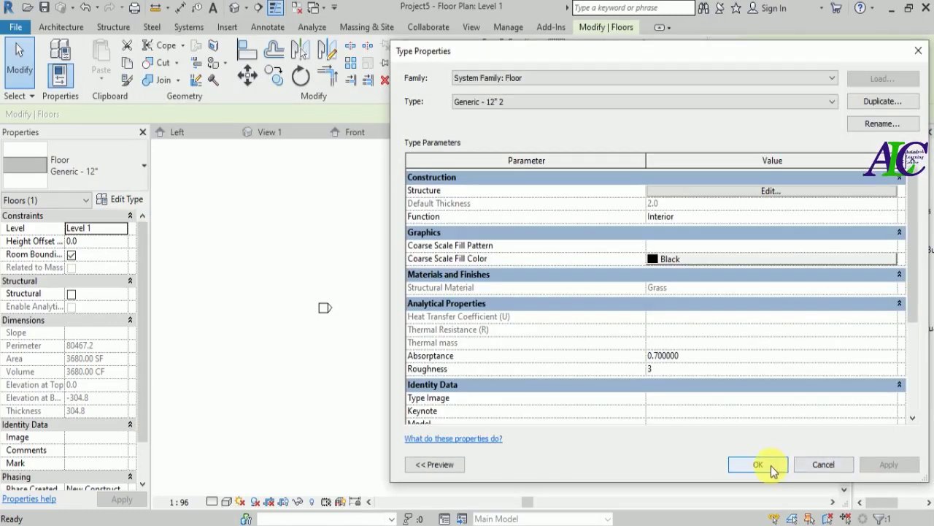
click(759, 464)
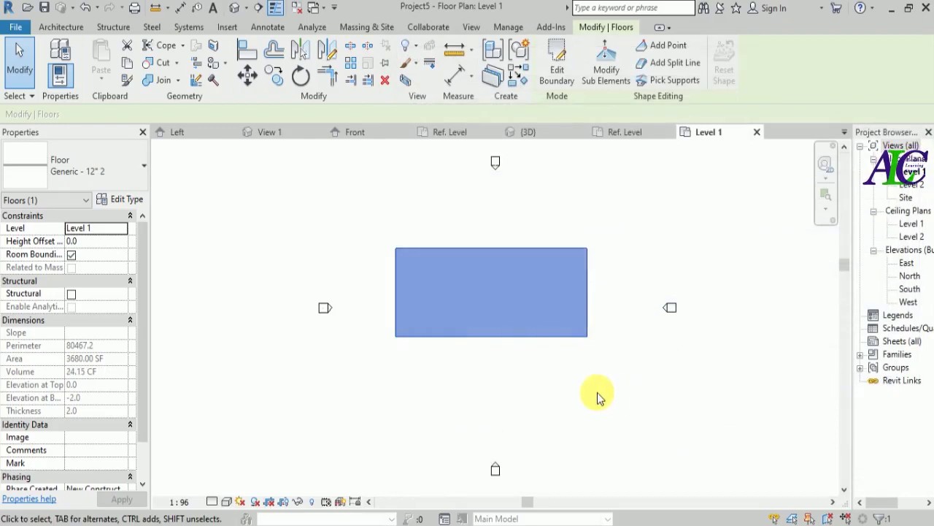
click(522, 387)
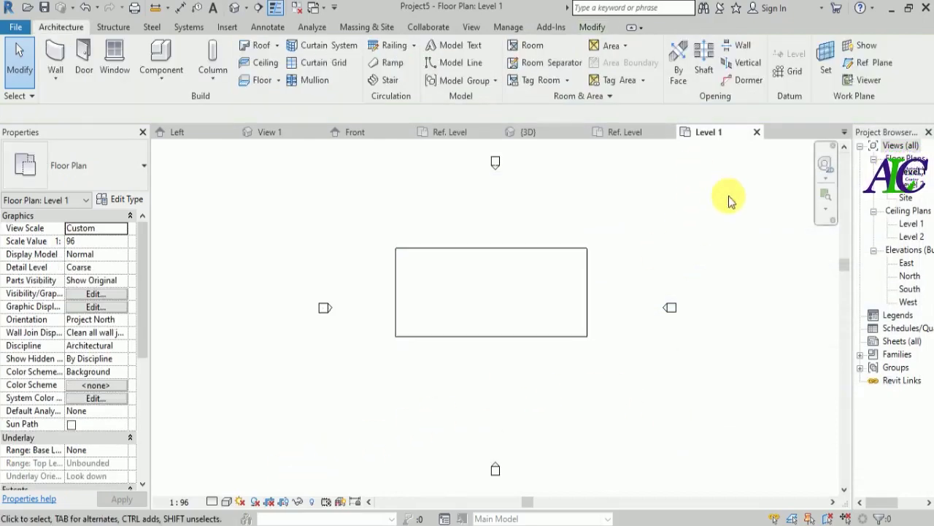
Set the default 3D view's visual style to Realistic to show the grass texture.
click(236, 7)
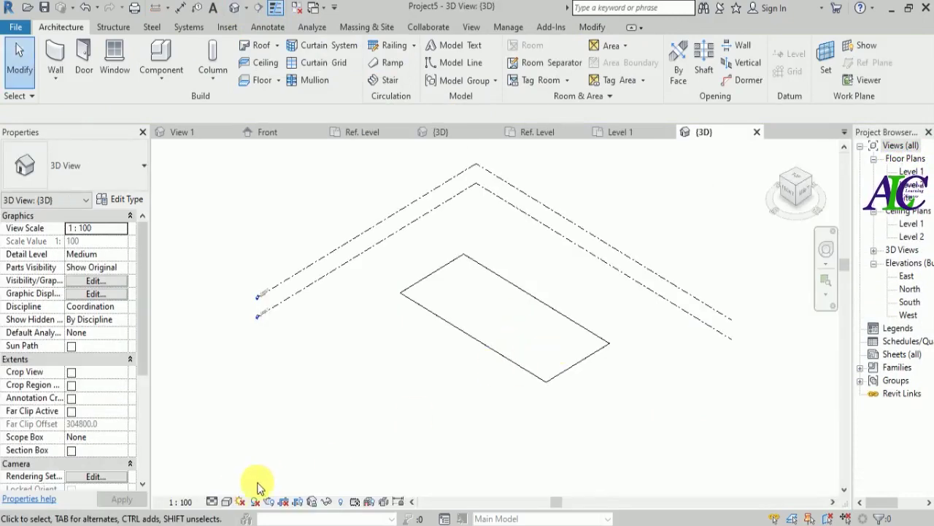
click(227, 502)
click(237, 470)
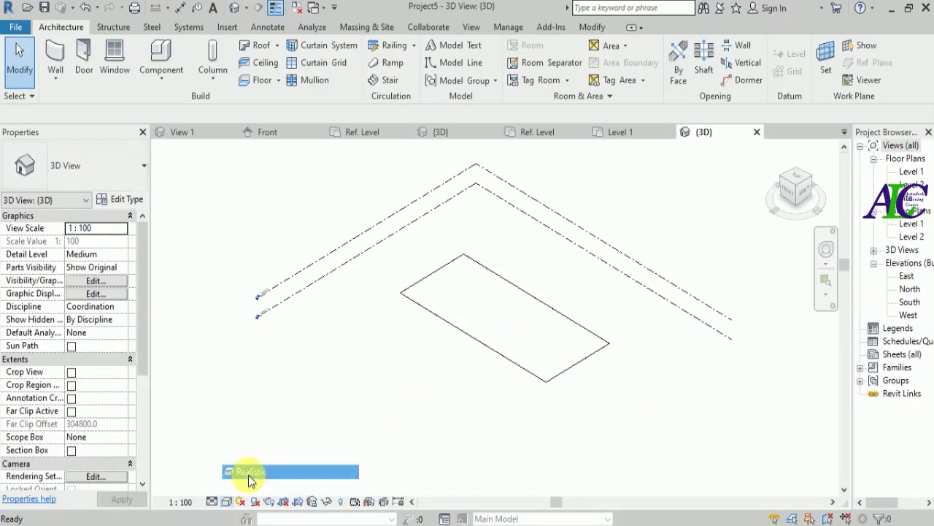
scroll(491, 282, up, 4)
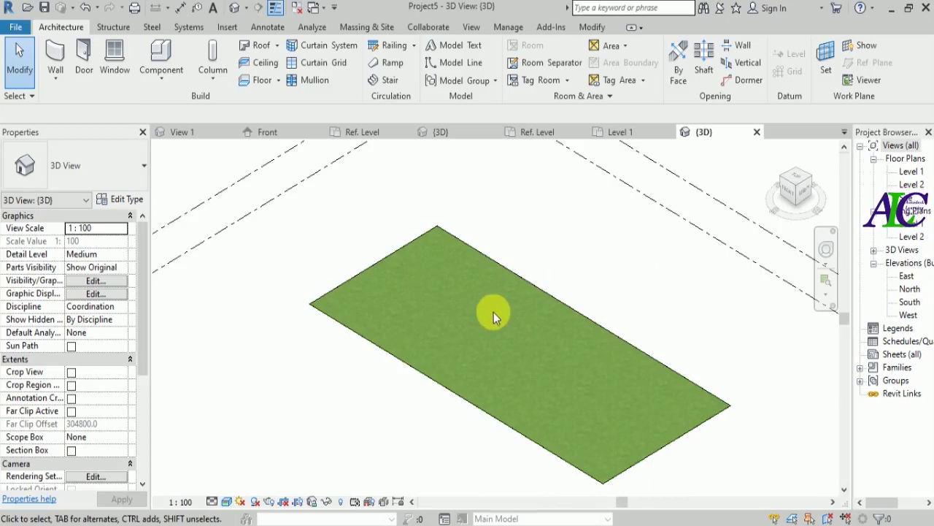
Set the Level 1 plan's visual style to Realistic as well.
click(621, 131)
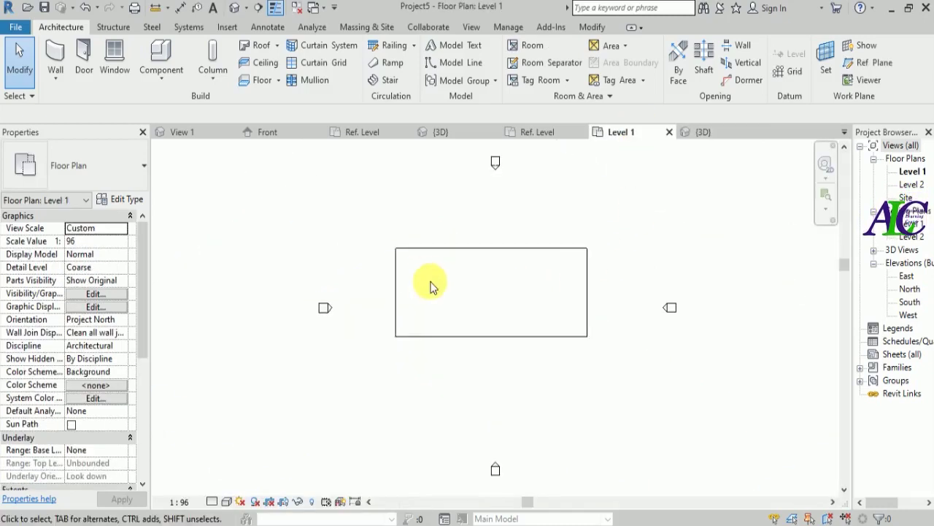
click(231, 502)
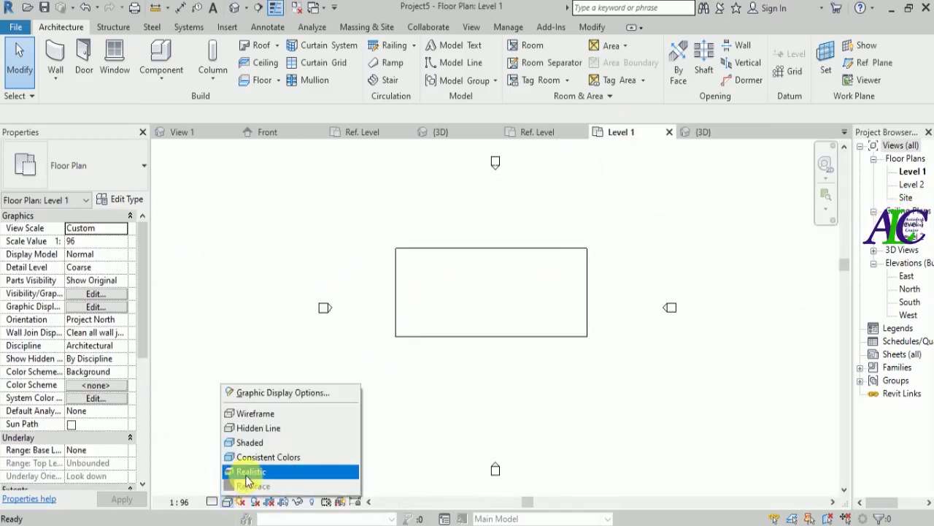
click(252, 473)
scroll(467, 281, up, 3)
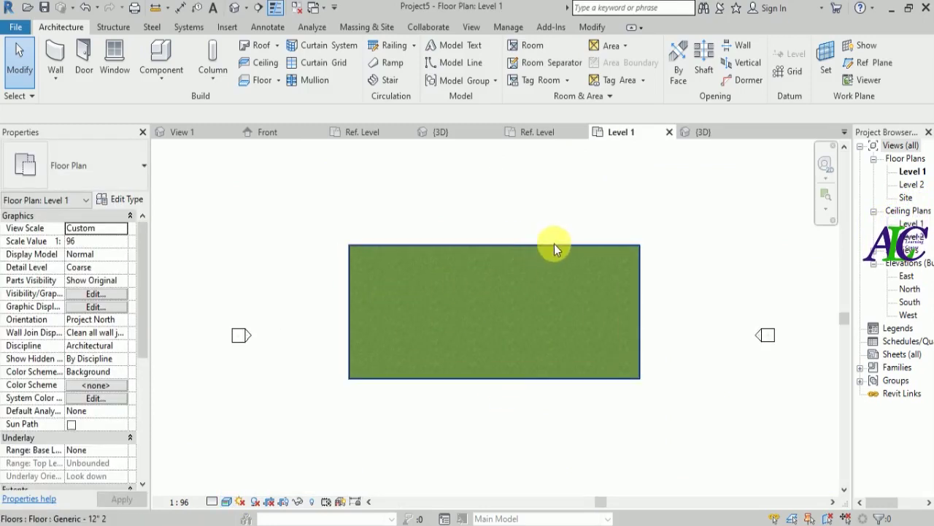
click(536, 134)
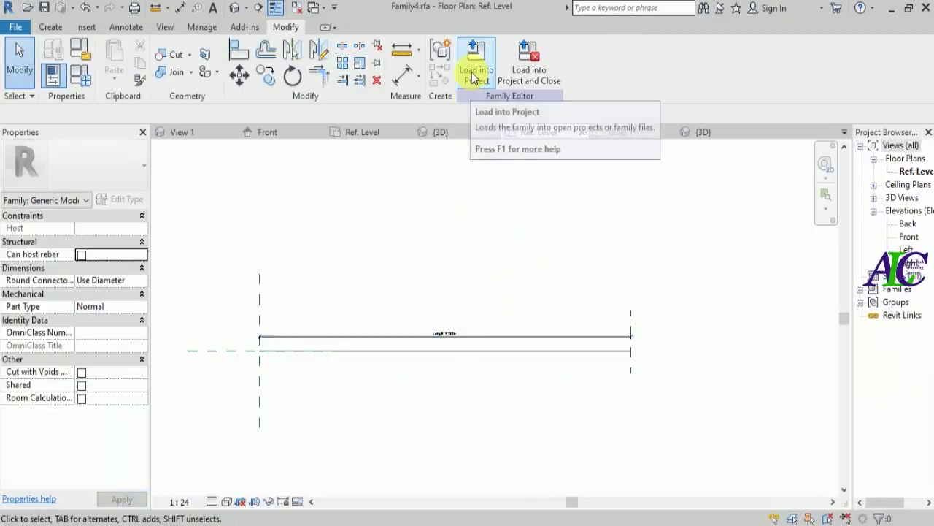
Load the Family4 fence family into Project5.
click(473, 75)
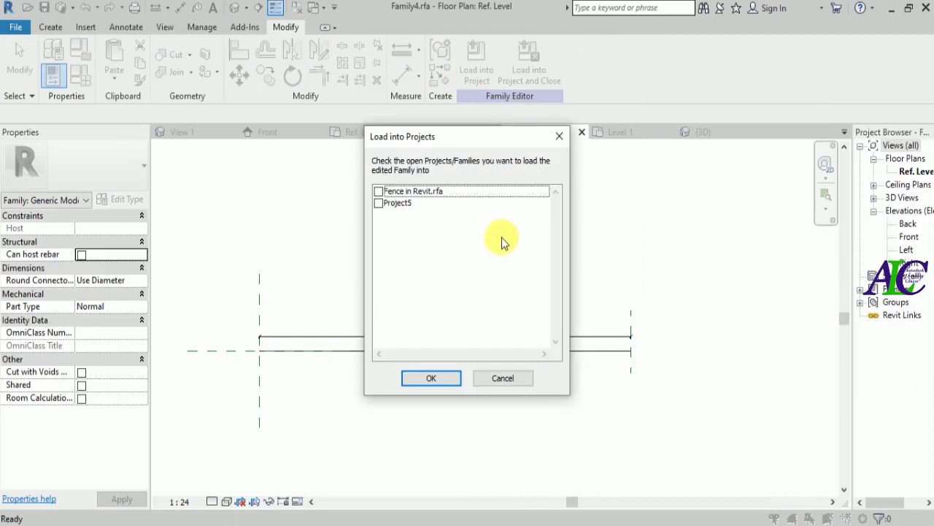
click(379, 203)
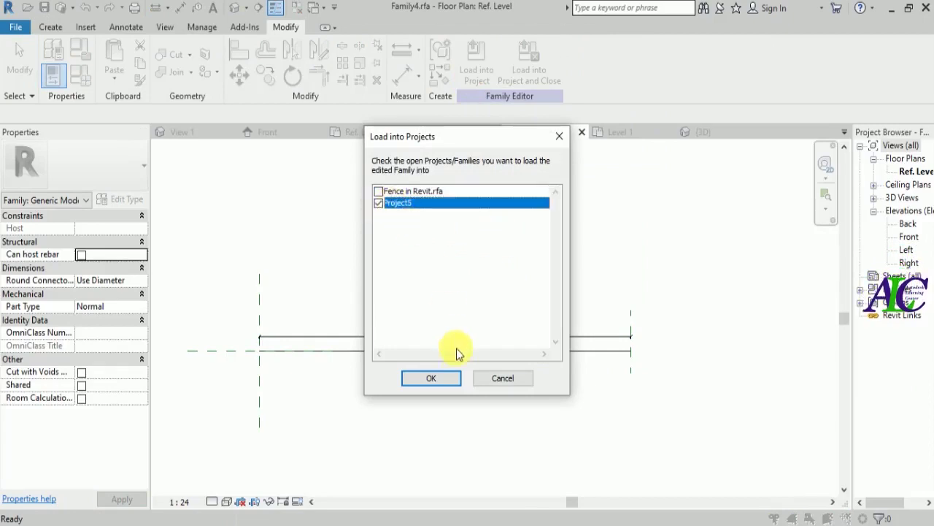
click(432, 378)
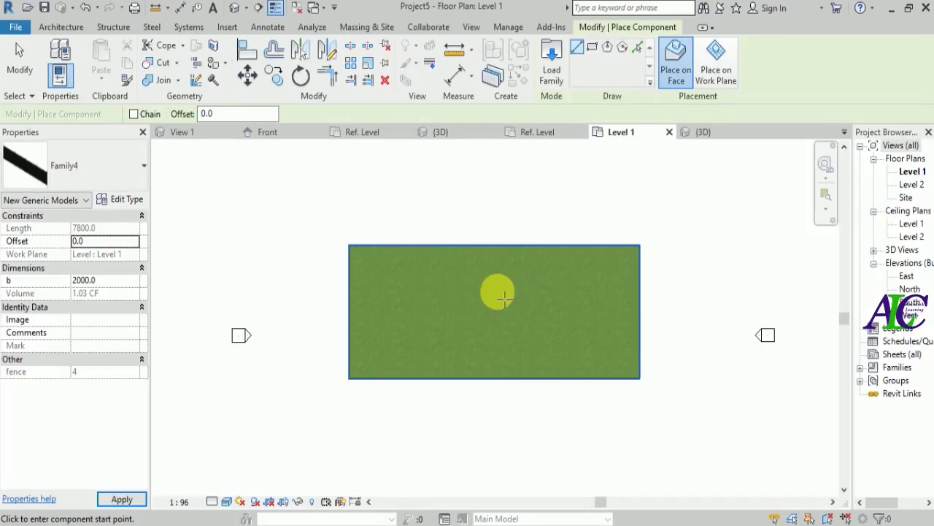
Place the first Family4 fence run between two corners of the grass floor.
scroll(365, 268, up, 2)
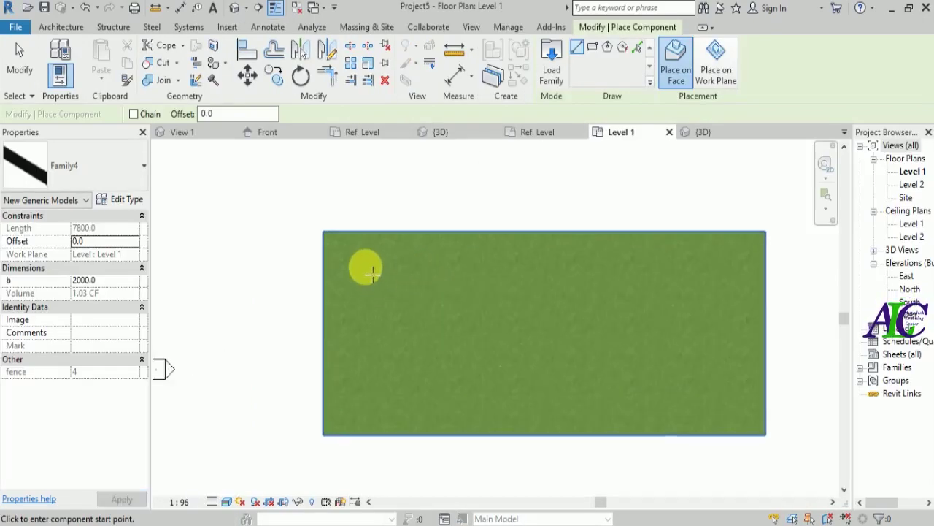
scroll(341, 257, up, 4)
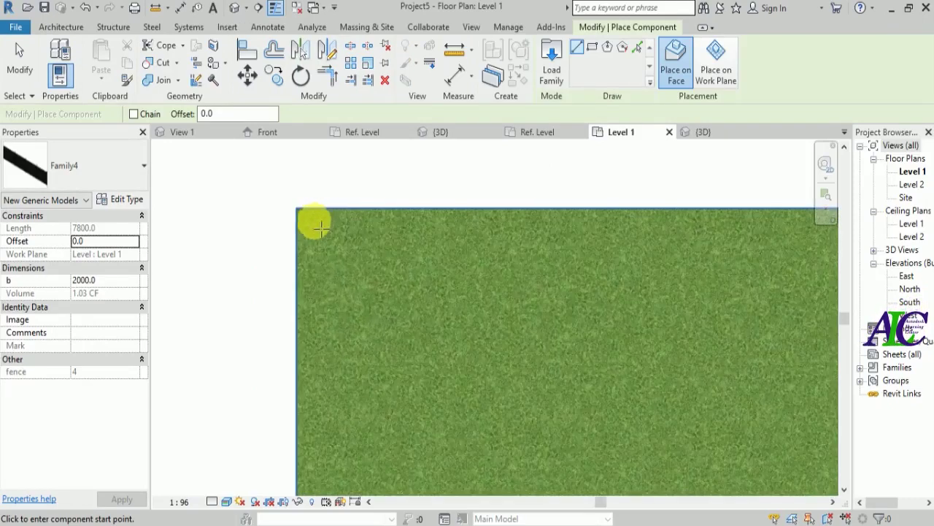
scroll(311, 223, up, 1)
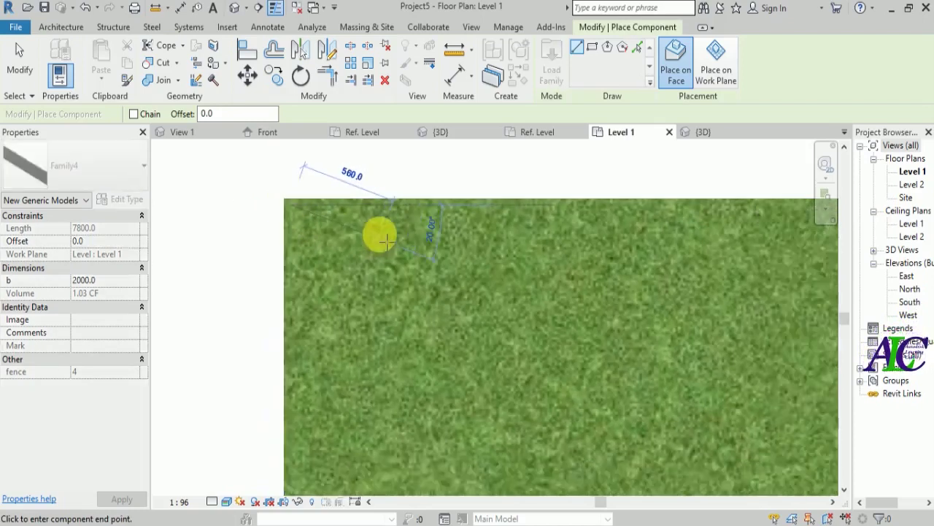
scroll(398, 234, down, 3)
scroll(563, 255, up, 5)
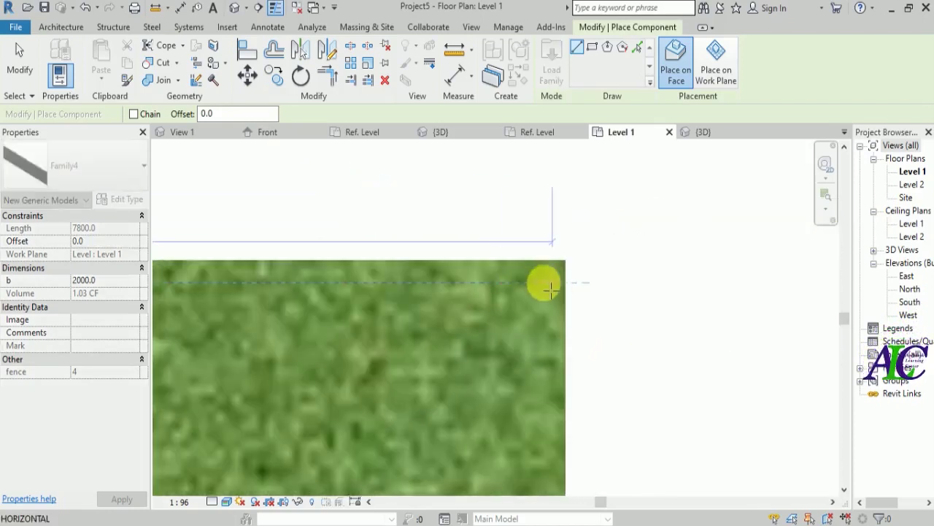
click(541, 282)
scroll(534, 298, down, 4)
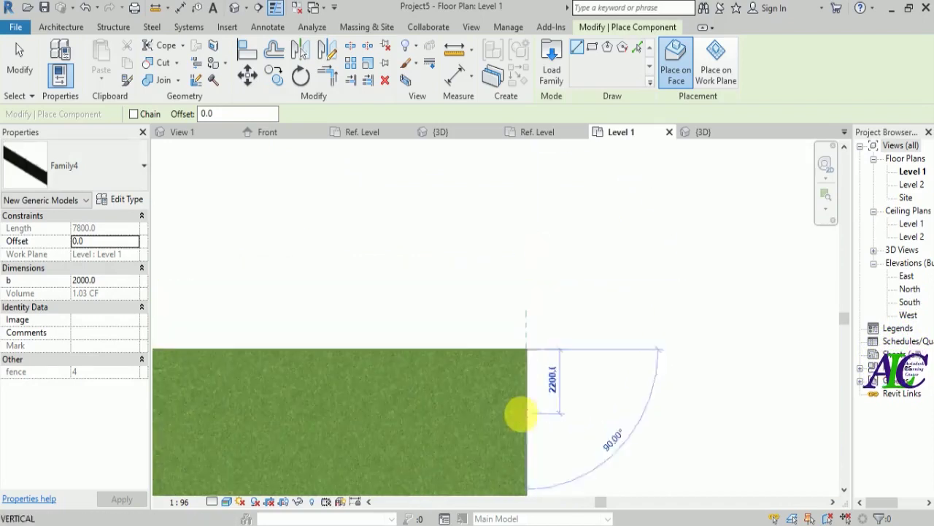
scroll(523, 447, up, 5)
click(546, 329)
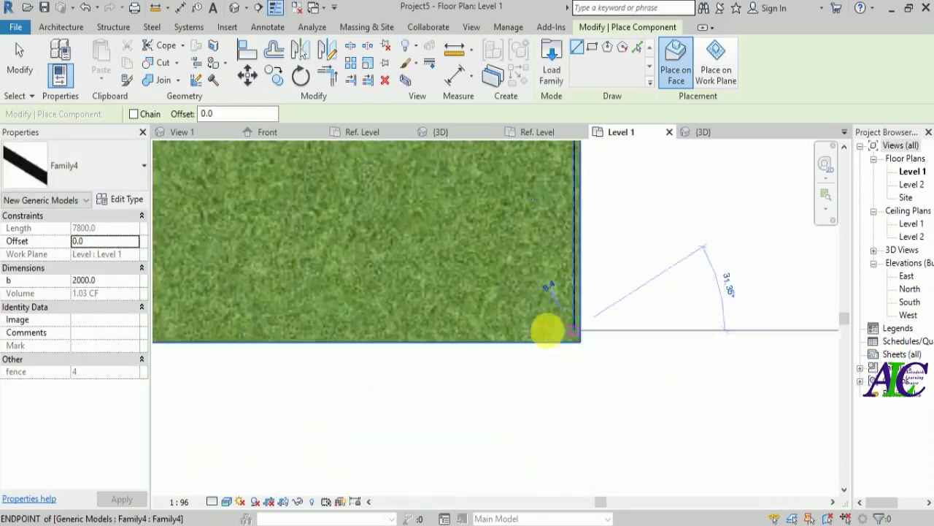
scroll(426, 339, down, 5)
scroll(285, 351, up, 5)
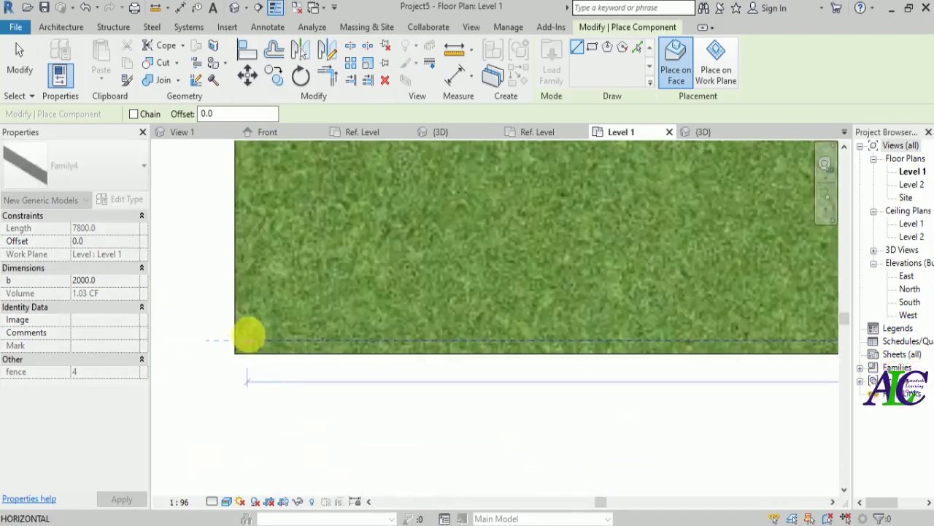
Place a second fence run from a floor corner to the top-left corner.
click(298, 377)
scroll(288, 273, down, 4)
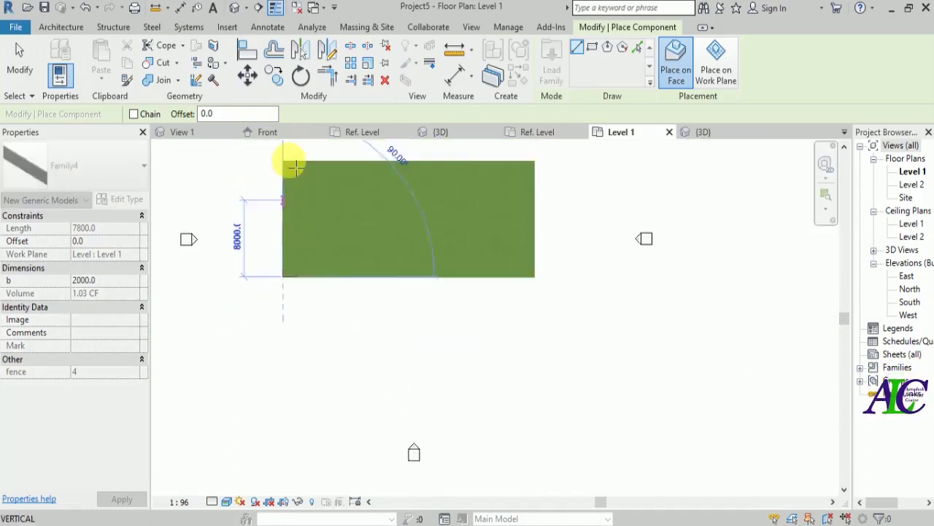
scroll(284, 162, up, 5)
scroll(226, 210, up, 3)
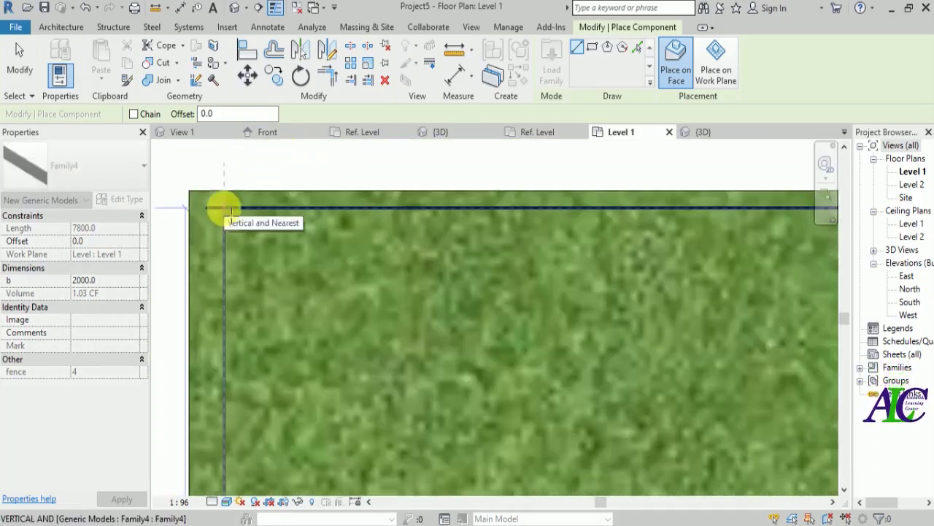
click(203, 204)
key(Escape)
key(Escape)
Extend the top fence end to the corner, making it 27920.7 long with 14 panels.
scroll(201, 210, up, 4)
click(224, 215)
drag(292, 215, 297, 217)
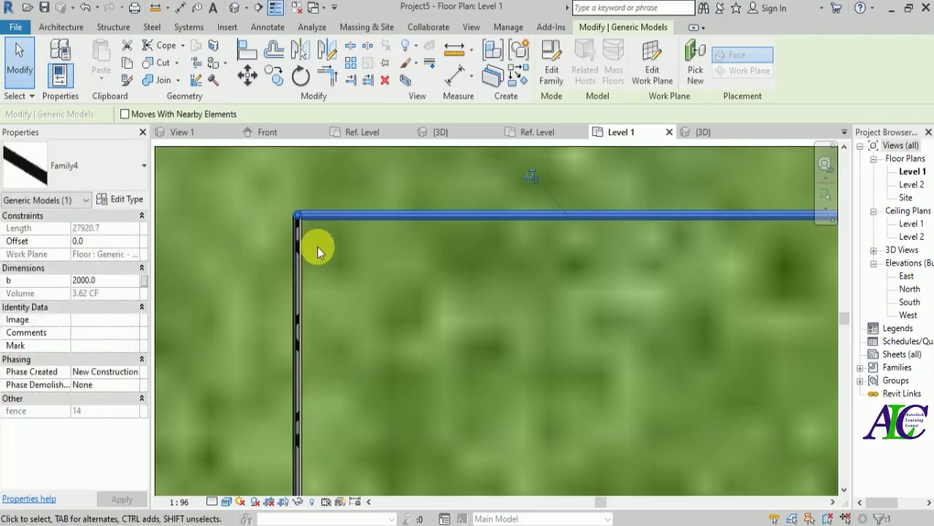
key(Escape)
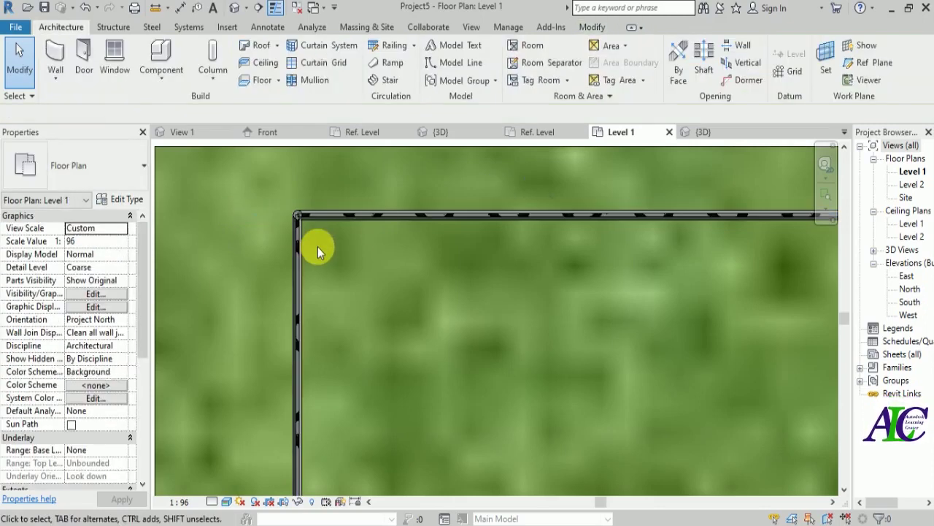
Orbit the 3D view to inspect the grass floor enclosed by chain-link fence panels.
click(720, 138)
scroll(411, 294, down, 2)
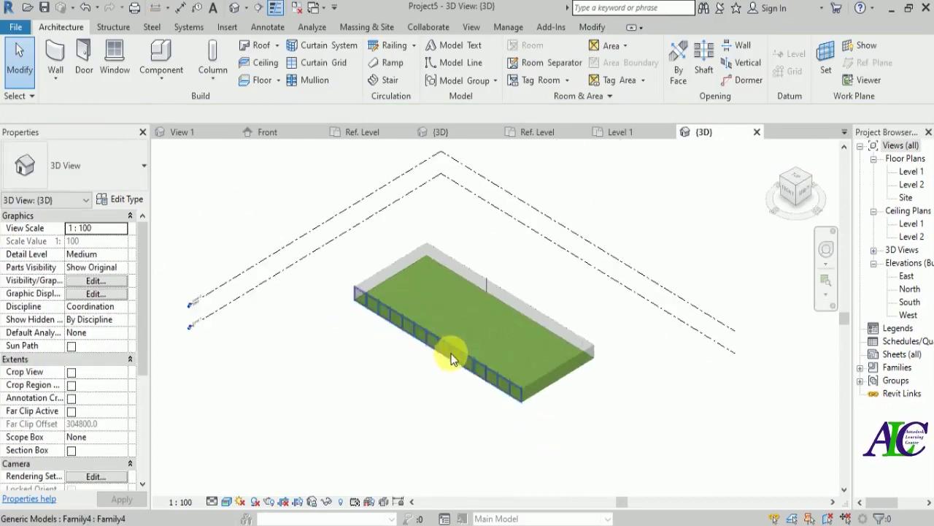
scroll(453, 351, up, 3)
shift+middle_drag(419, 241, 380, 206)
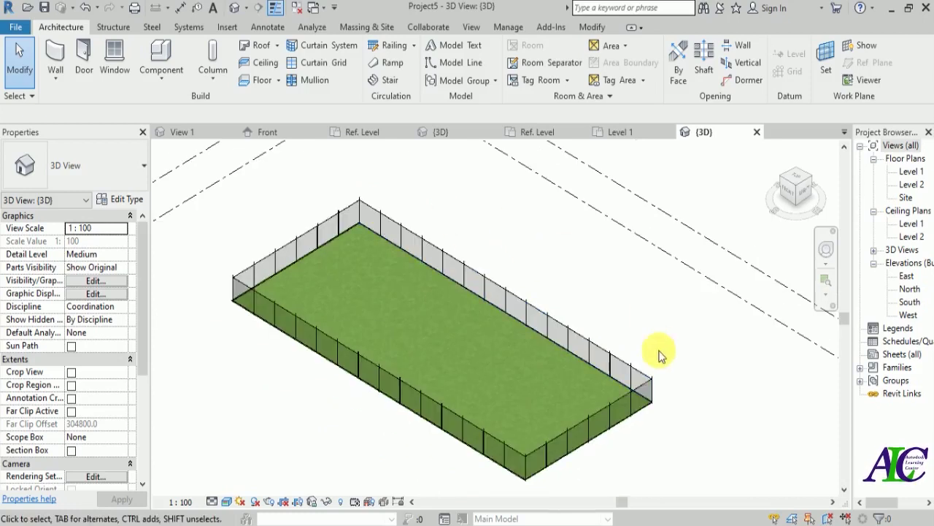
shift+middle_drag(618, 464, 632, 430)
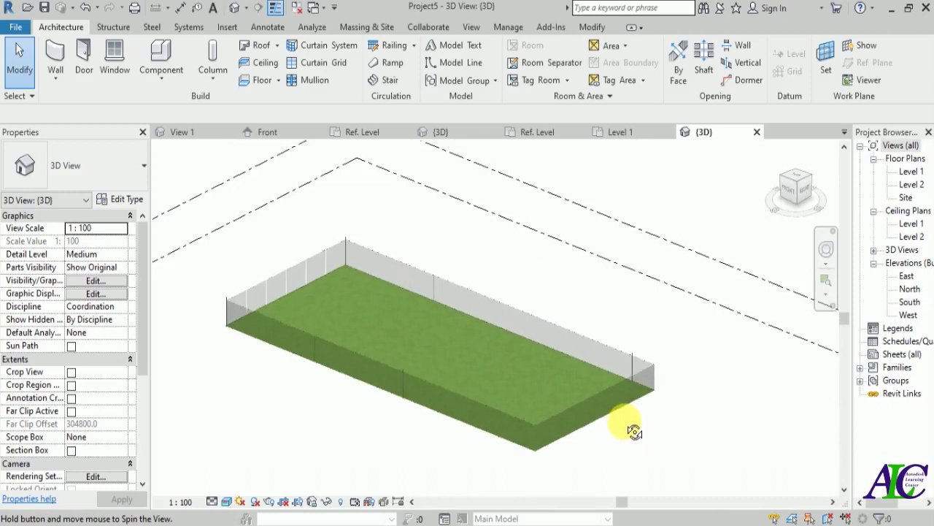